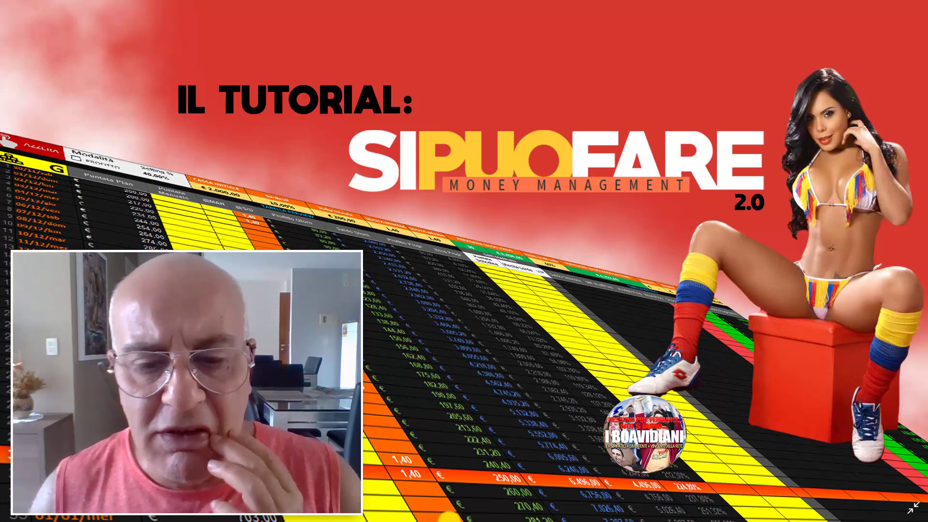
- Bring SIPUOFARE EXTENDED.xlsm forward, showing the €2.000,00 cash, 10% bankroll betting plan
{"action": "left_click", "coordinate": [522, 511]}
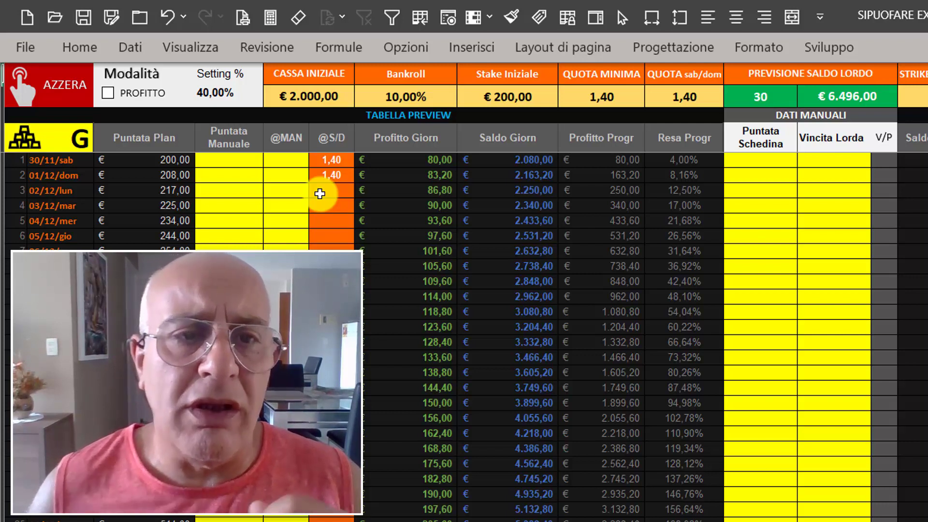
{"action": "left_click", "coordinate": [416, 94]}
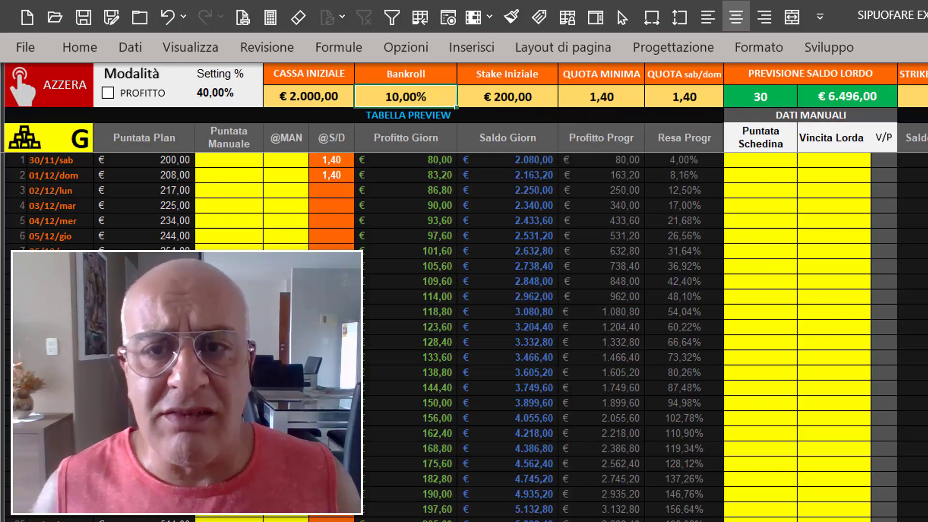
- Select the 65% STRIKE DI RIFERIM cell to reveal the €4.222,40 gross projection
{"action": "left_click", "coordinate": [911, 96]}
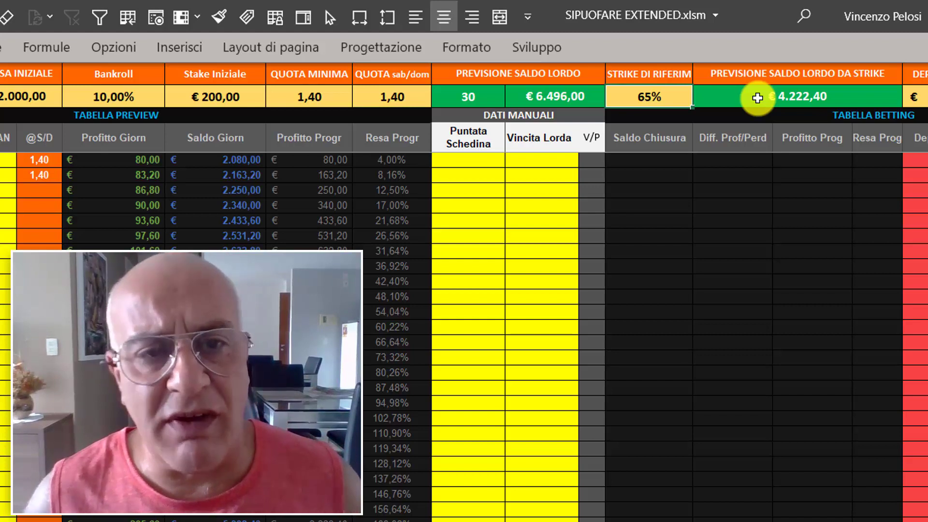
{"action": "left_click", "coordinate": [555, 101]}
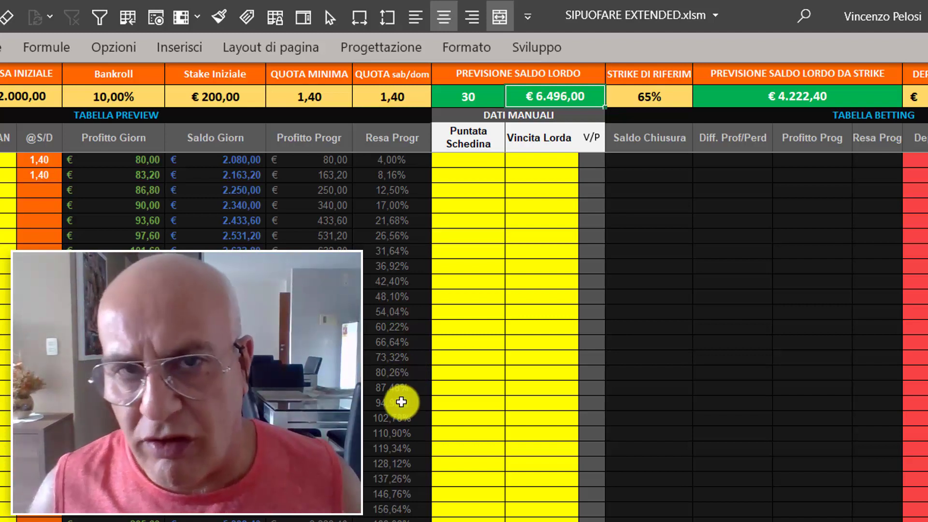
{"action": "left_click", "coordinate": [653, 99]}
{"action": "left_click", "coordinate": [555, 100]}
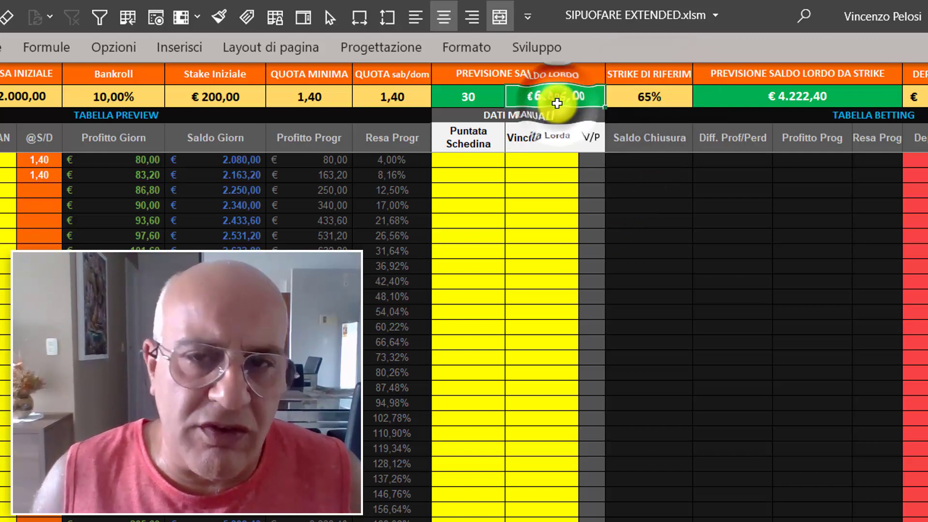
{"action": "left_click", "coordinate": [628, 100]}
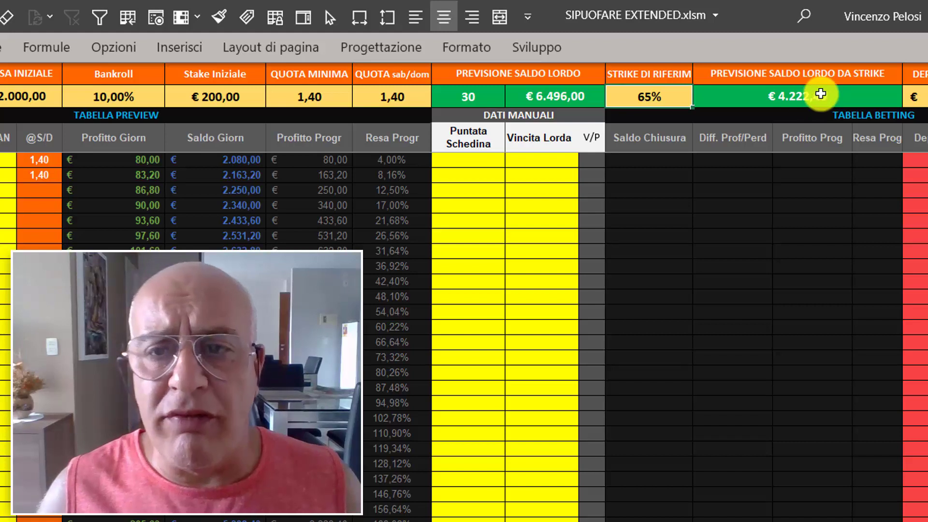
{"action": "left_click", "coordinate": [532, 92]}
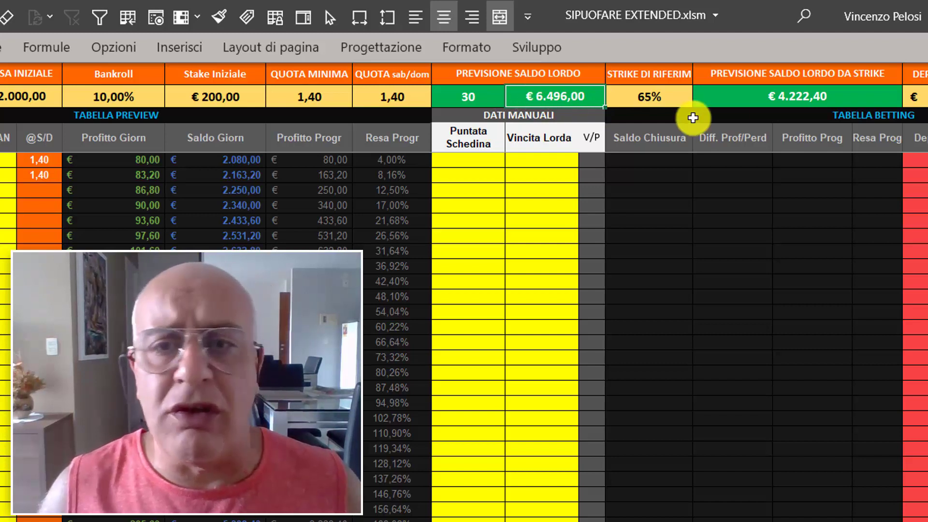
{"action": "left_click", "coordinate": [743, 112]}
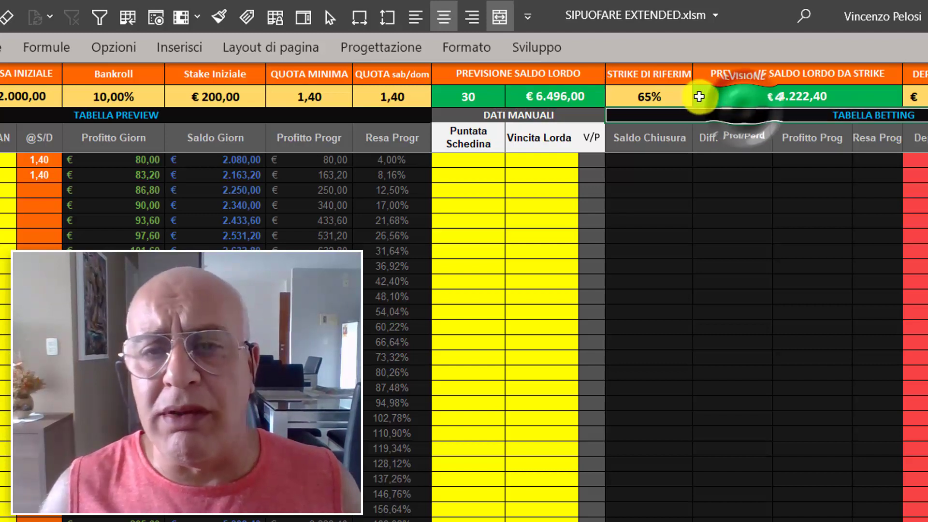
{"action": "left_click", "coordinate": [657, 90]}
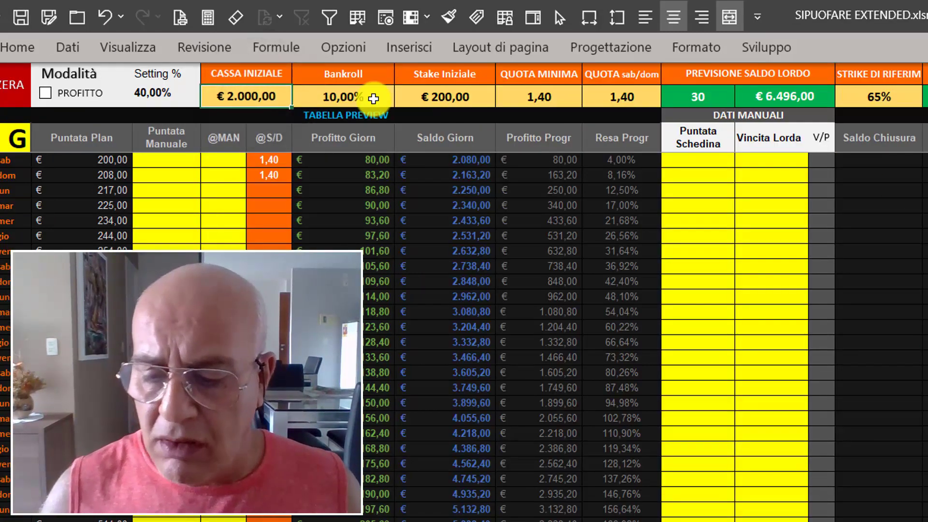
- Enter €200 starting cash and a 15% bankroll, giving a €30,00 starting stake
{"action": "type", "text": "200"}
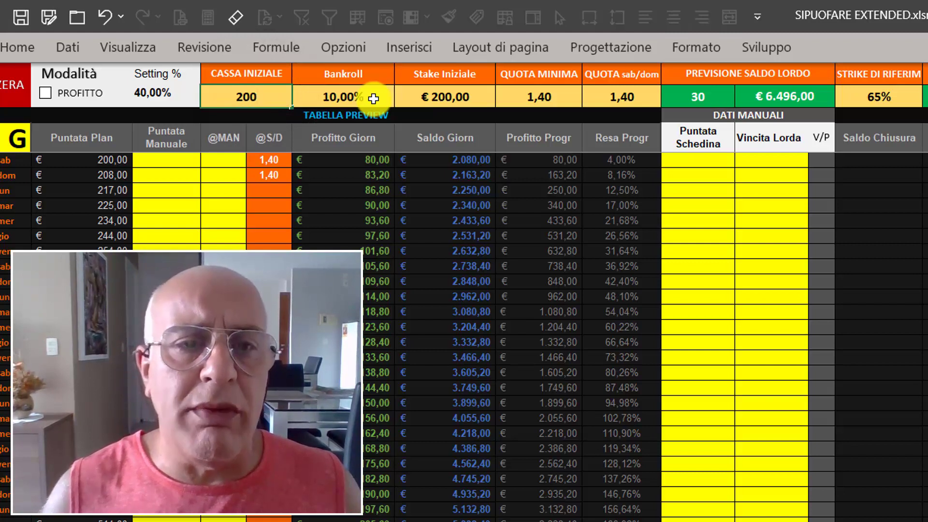
{"action": "left_click", "coordinate": [373, 98]}
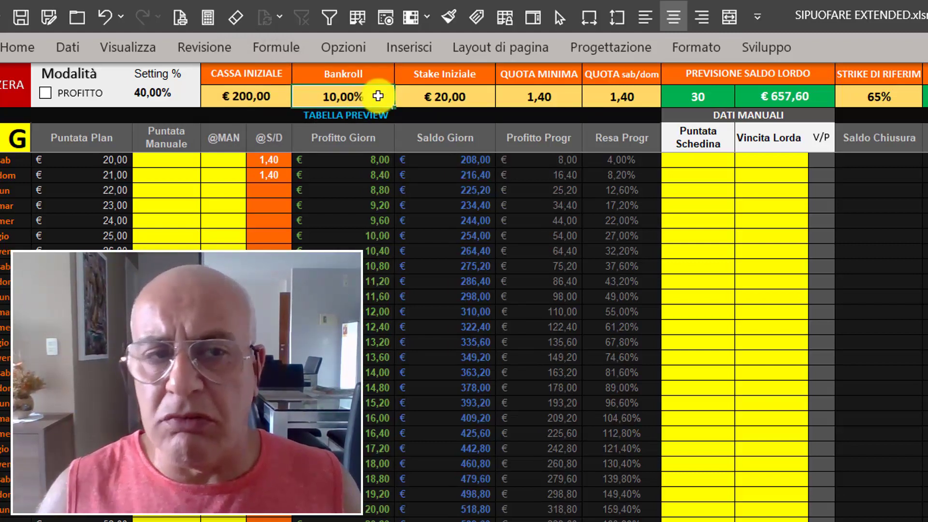
{"action": "type", "text": "15"}
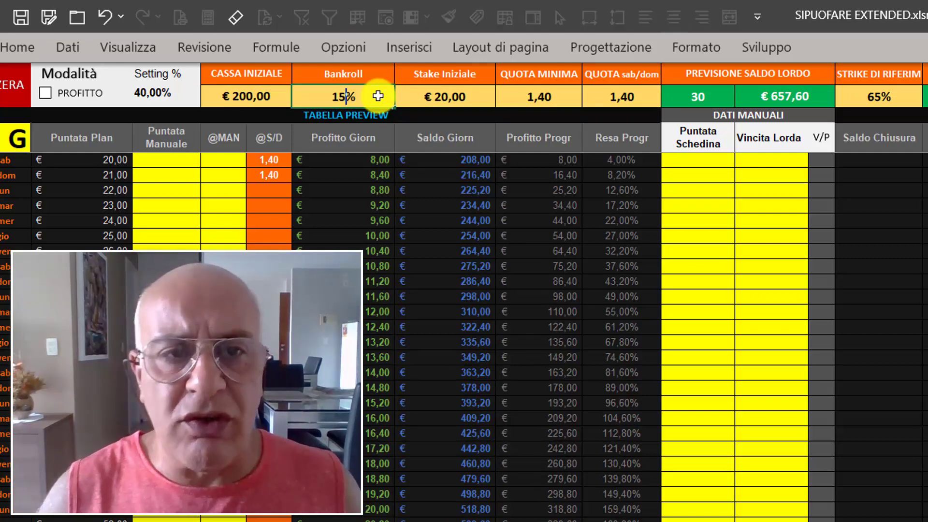
{"action": "key", "text": "Return"}
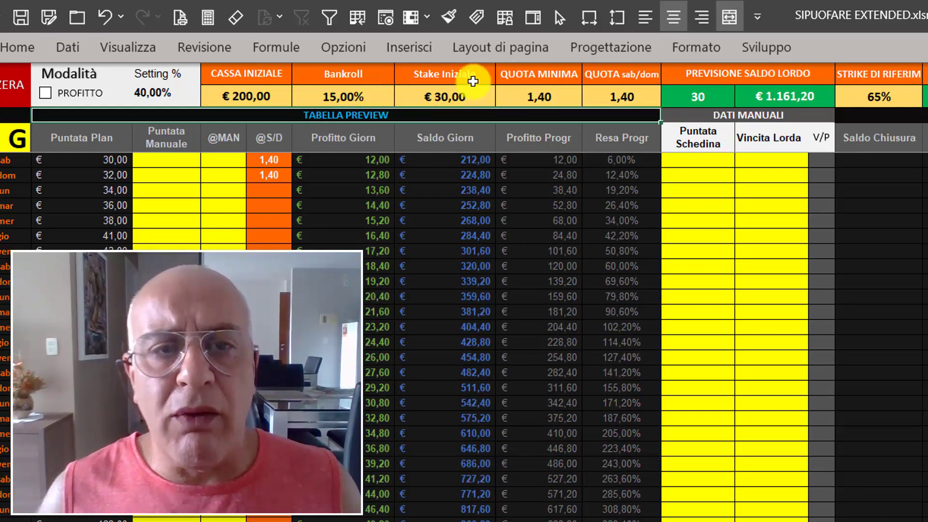
{"action": "left_click", "coordinate": [471, 102]}
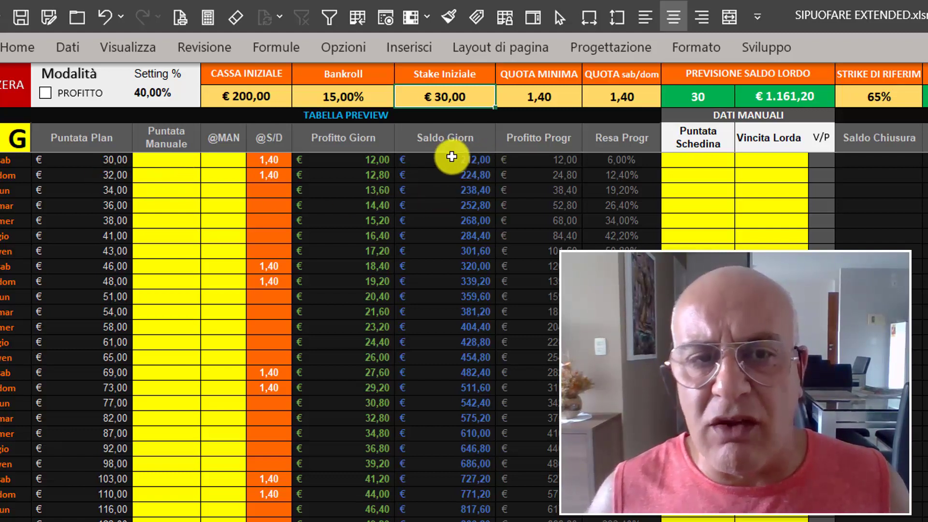
{"action": "left_click", "coordinate": [459, 160]}
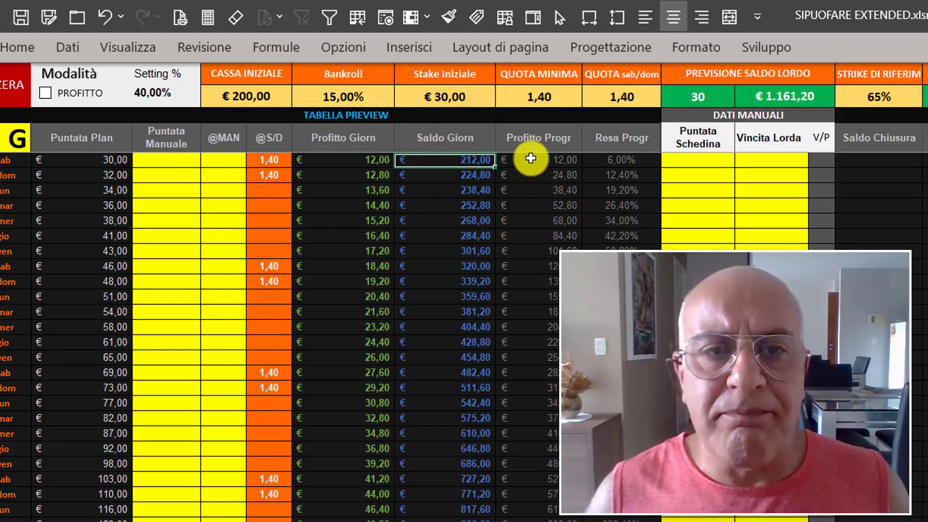
{"action": "left_click", "coordinate": [468, 107]}
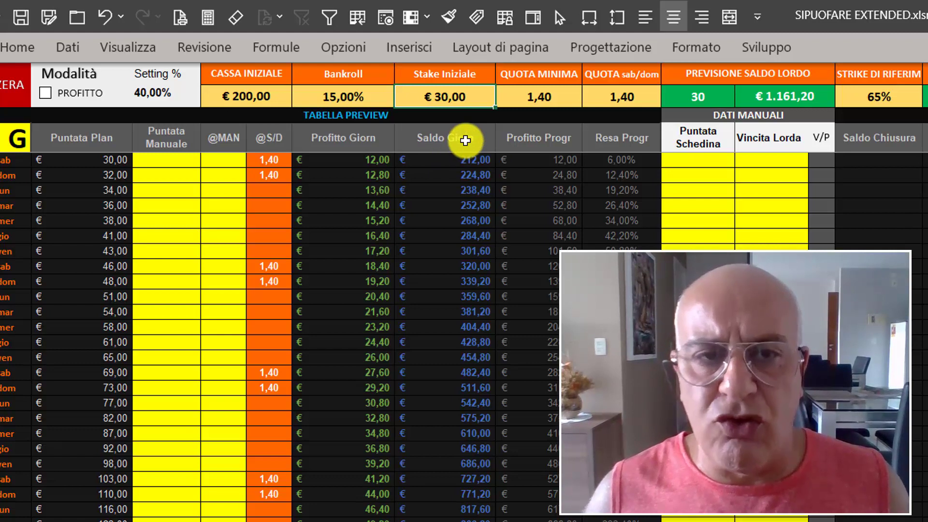
{"action": "left_click", "coordinate": [555, 96]}
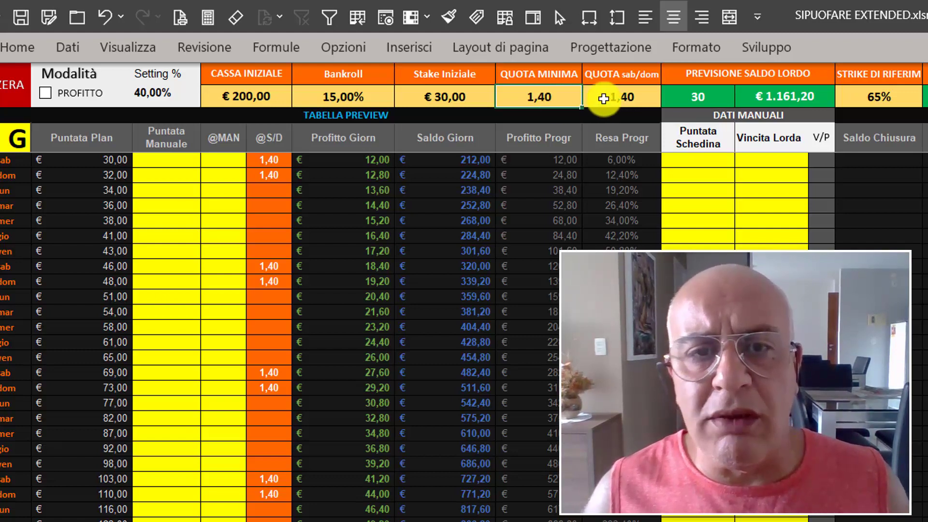
{"action": "left_click", "coordinate": [623, 96]}
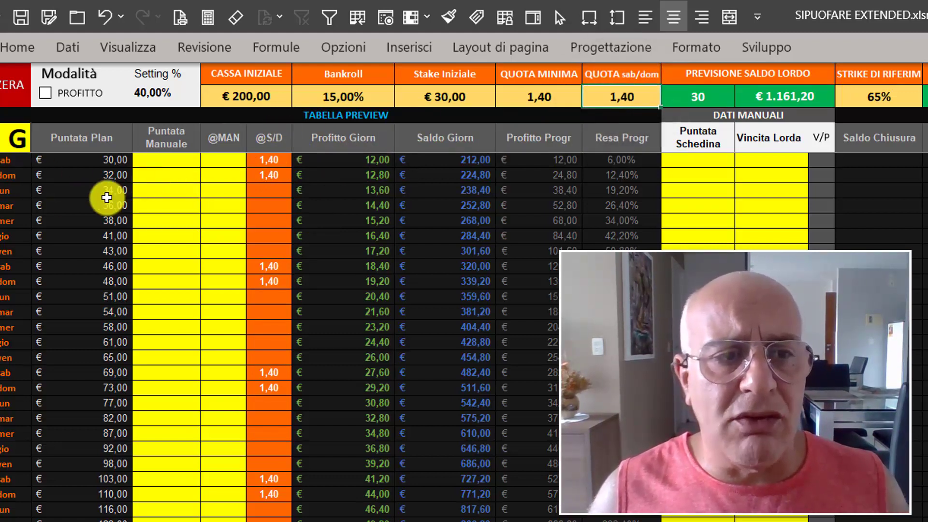
{"action": "scroll", "coordinate": [291, 328], "scroll_direction": "left", "scroll_amount": 1}
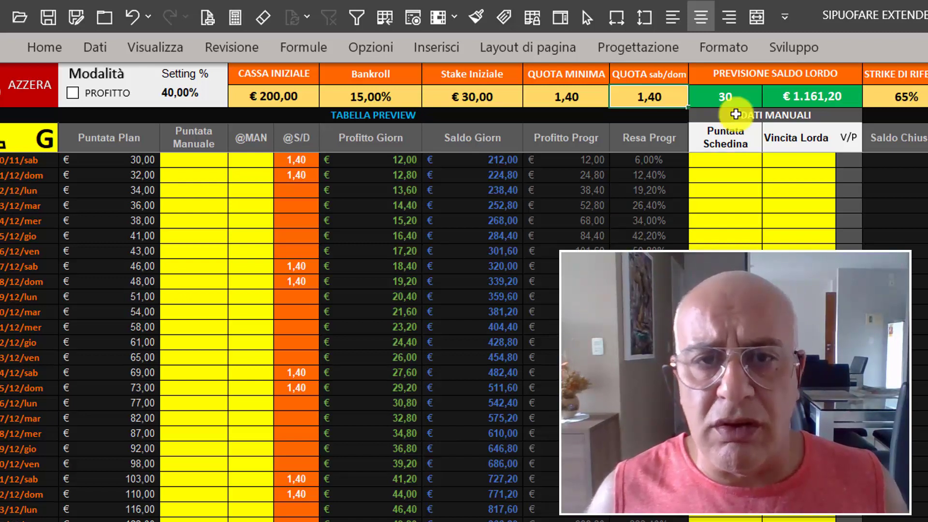
{"action": "left_click", "coordinate": [712, 103]}
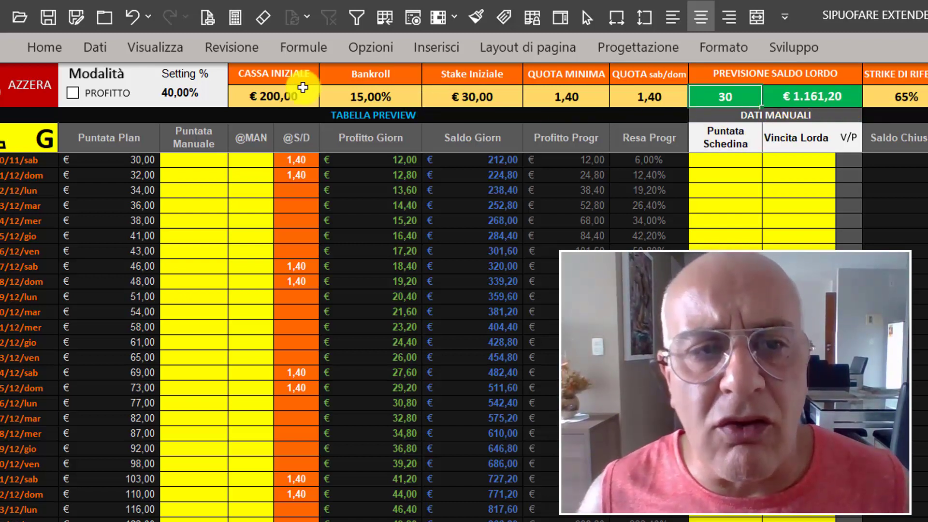
{"action": "key", "text": "Left"}
{"action": "key", "text": "Left"}
{"action": "key", "text": "Left"}
{"action": "left_click", "coordinate": [387, 95]}
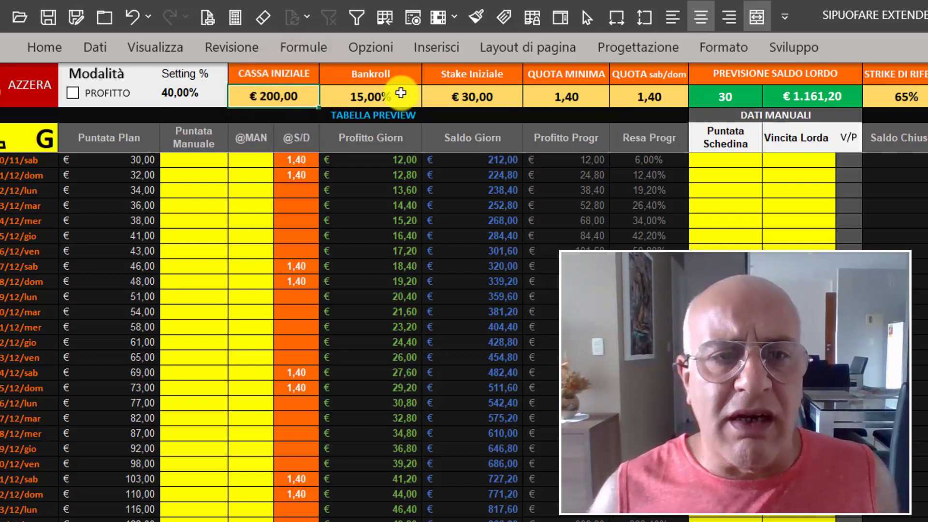
{"action": "left_click", "coordinate": [486, 100]}
{"action": "left_click", "coordinate": [582, 98]}
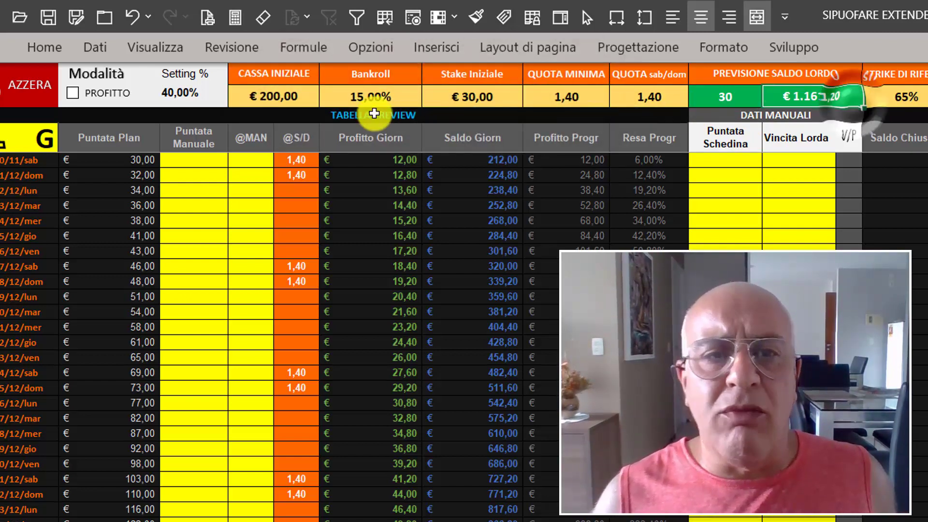
{"action": "left_click", "coordinate": [273, 95]}
{"action": "left_click", "coordinate": [808, 96]}
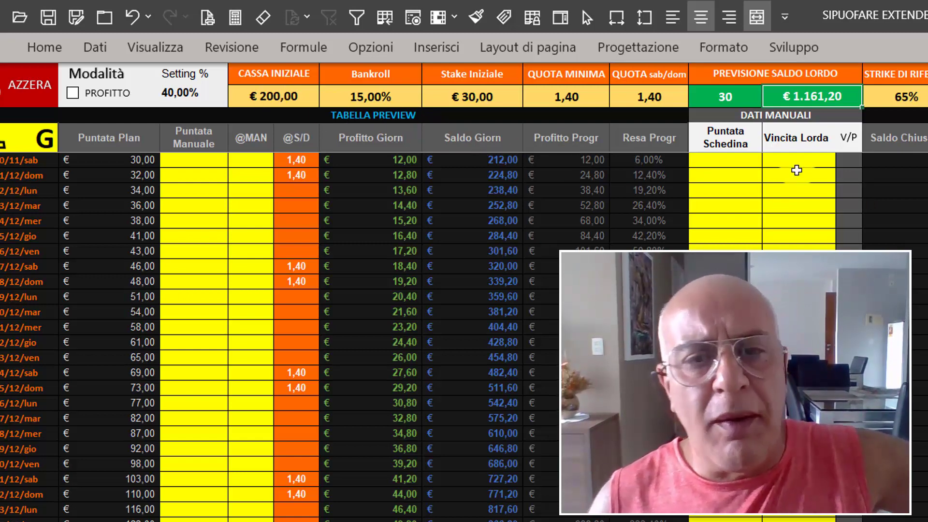
{"action": "left_click", "coordinate": [422, 498]}
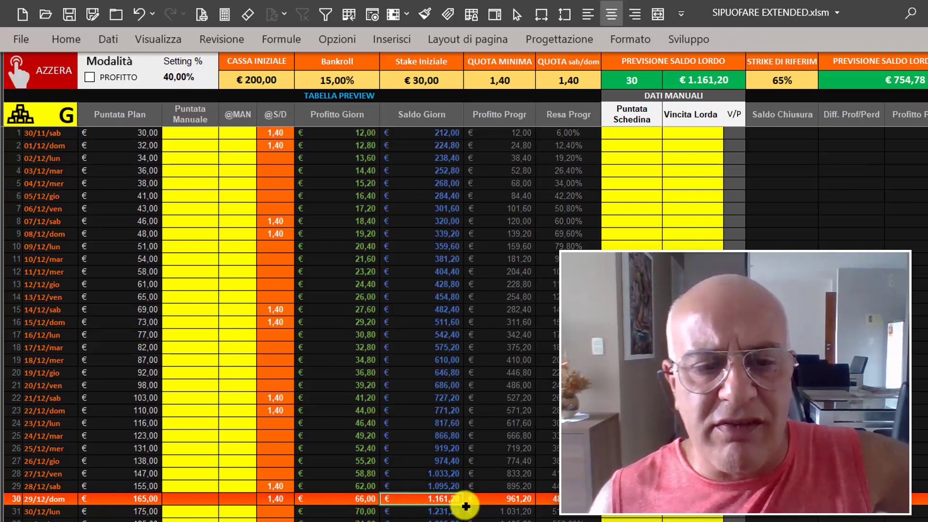
- Review the 30-day forecast and day 30's €961,20 cumulative profit, then select QUOTA sab/dom
{"action": "left_click", "coordinate": [631, 79]}
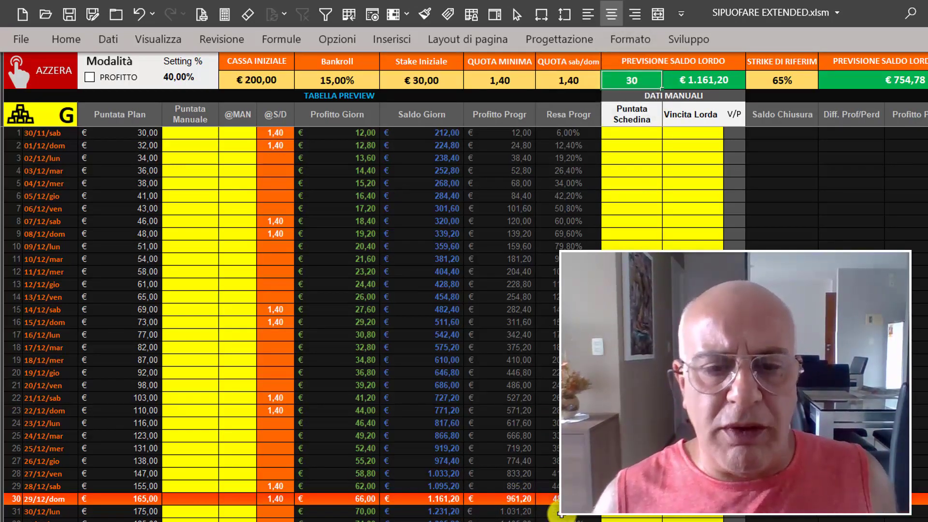
{"action": "left_click", "coordinate": [522, 500]}
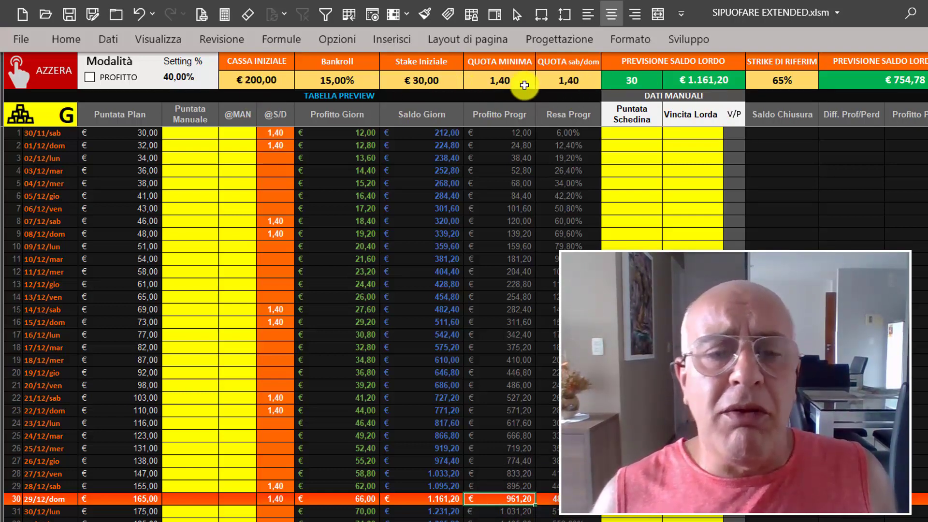
{"action": "left_click", "coordinate": [590, 85]}
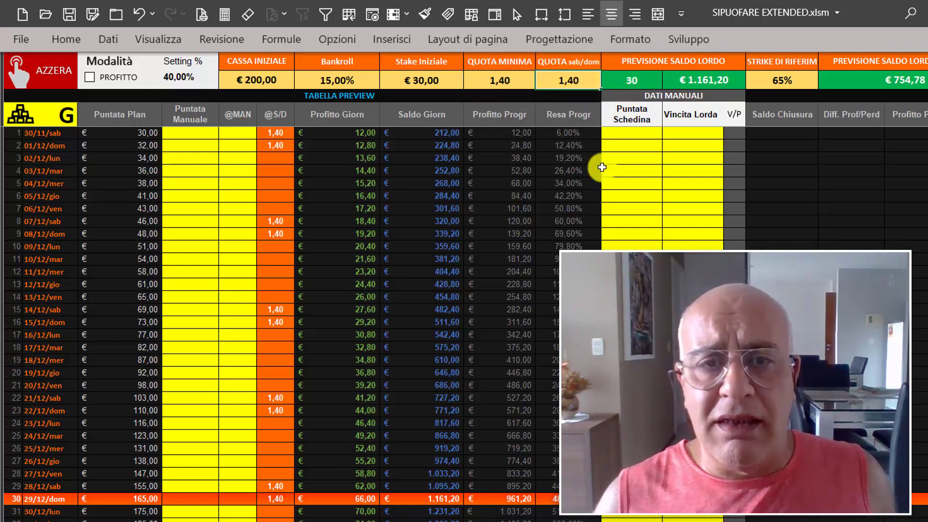
- Try new weekend odds and minimum odds of 1,45, then undo back to 1,40
{"action": "type", "text": "1"}
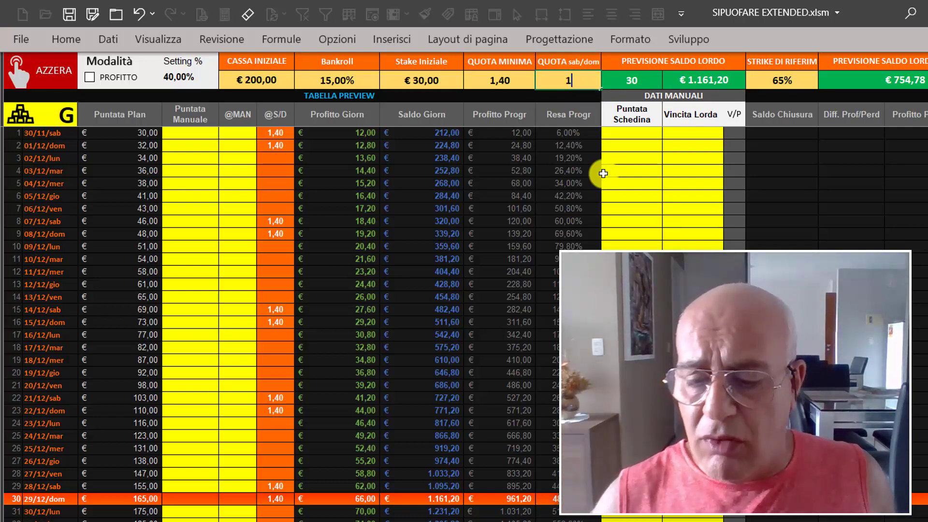
{"action": "key", "text": "Return"}
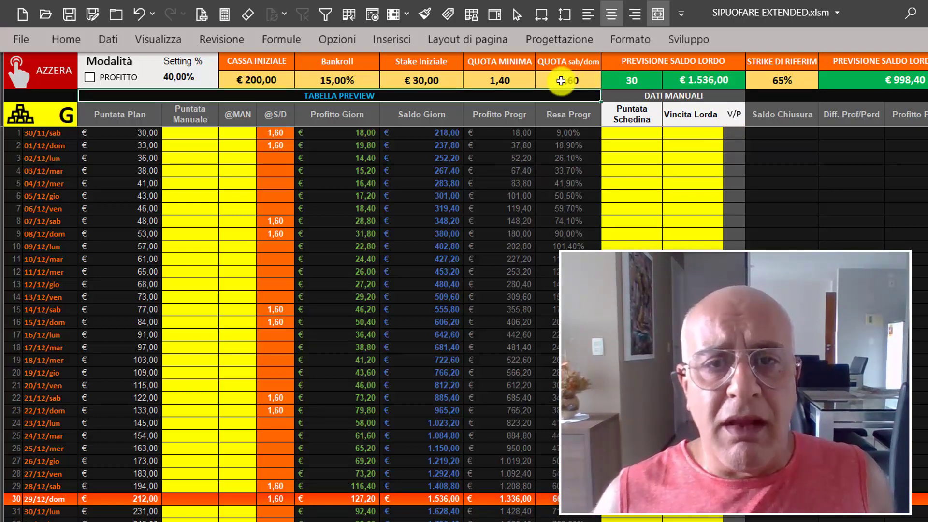
{"action": "left_click", "coordinate": [512, 79]}
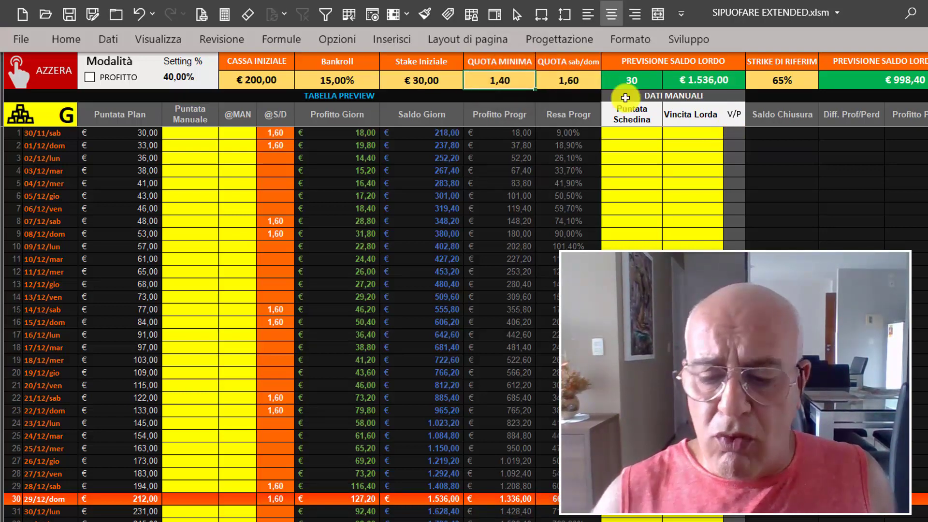
{"action": "type", "text": "1,"}
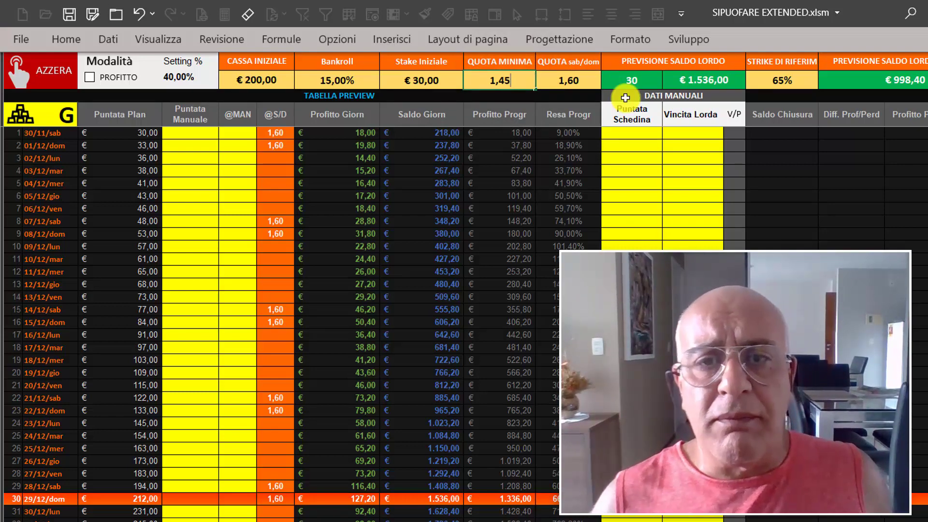
{"action": "key", "text": "Return"}
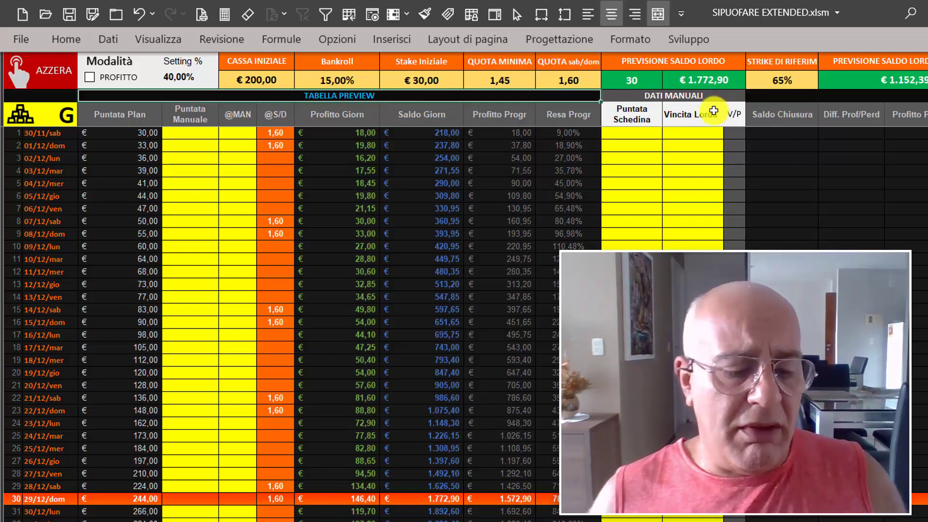
{"action": "key", "text": "ctrl+z"}
{"action": "key", "text": "ctrl+z"}
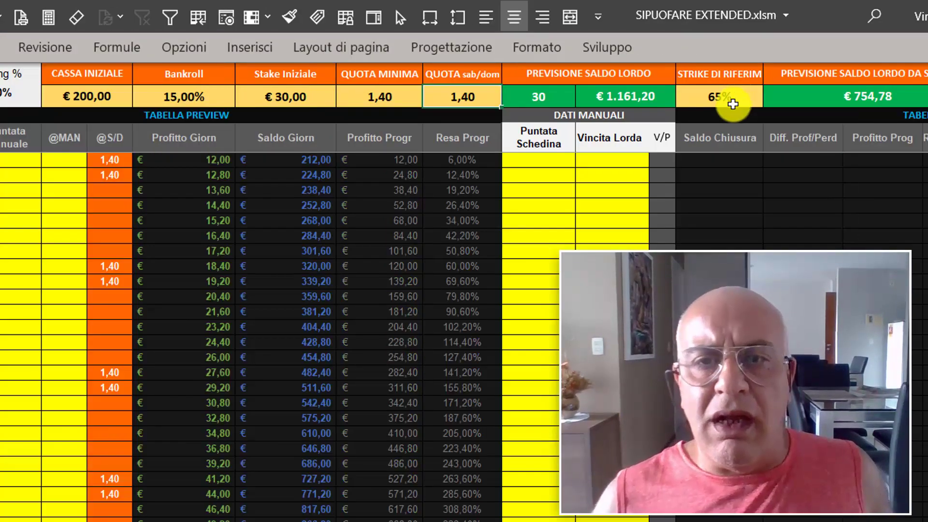
{"action": "left_click", "coordinate": [847, 98]}
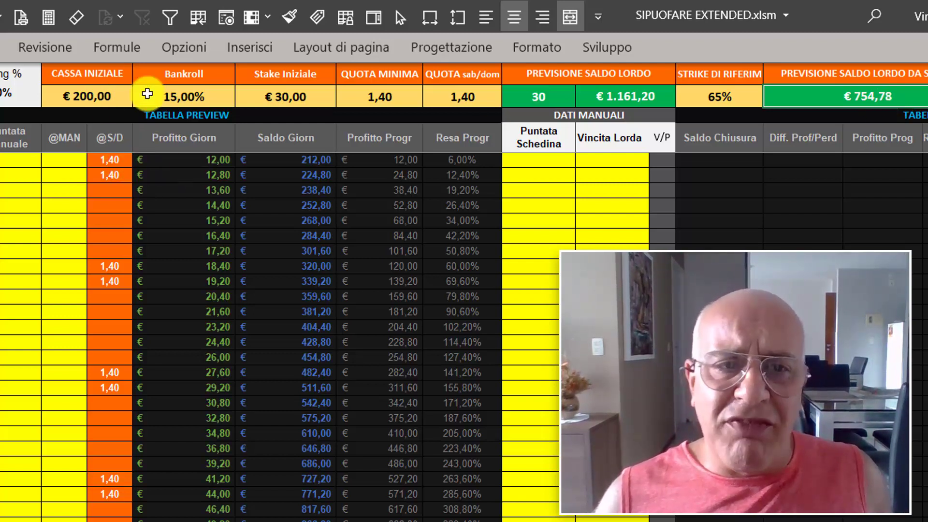
{"action": "left_click", "coordinate": [96, 98]}
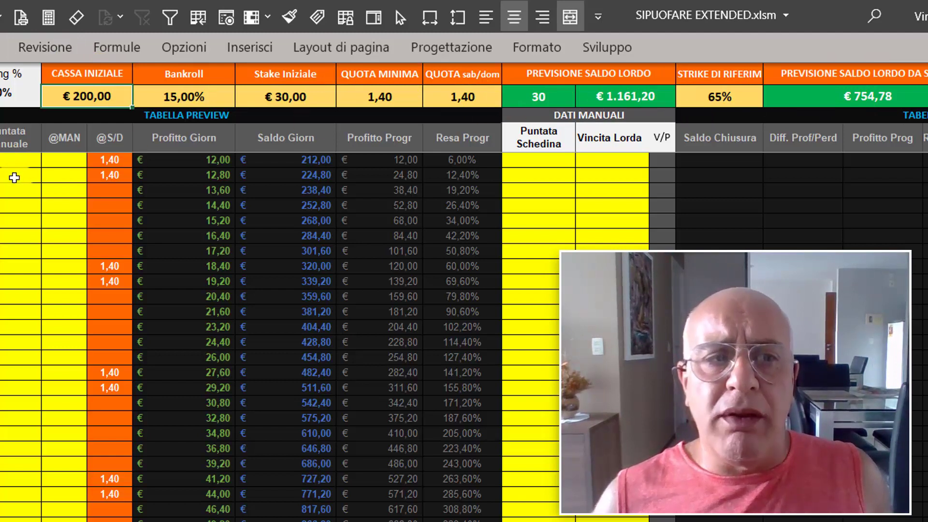
{"action": "key", "text": "Return"}
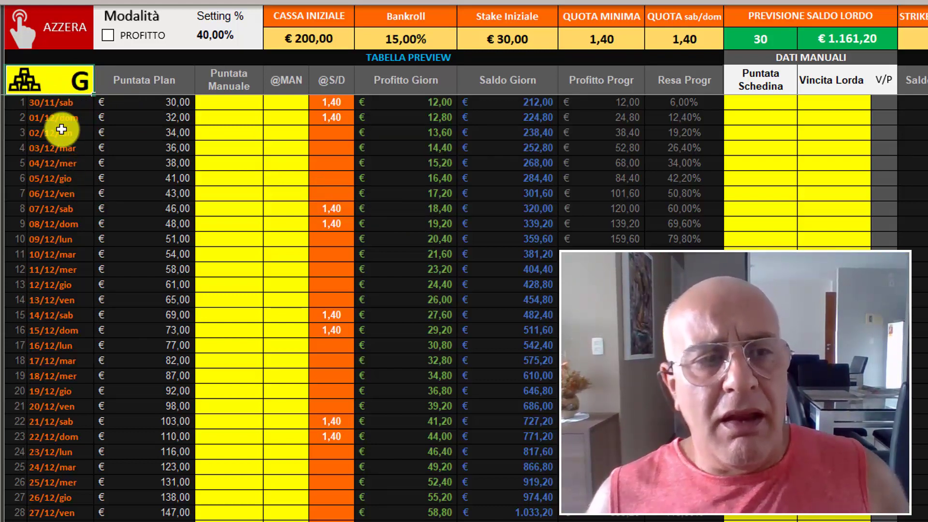
- Set the start date to 01/12 and change the day-type letter from G to S
{"action": "left_click", "coordinate": [62, 101]}
{"action": "type", "text": "1/12"}
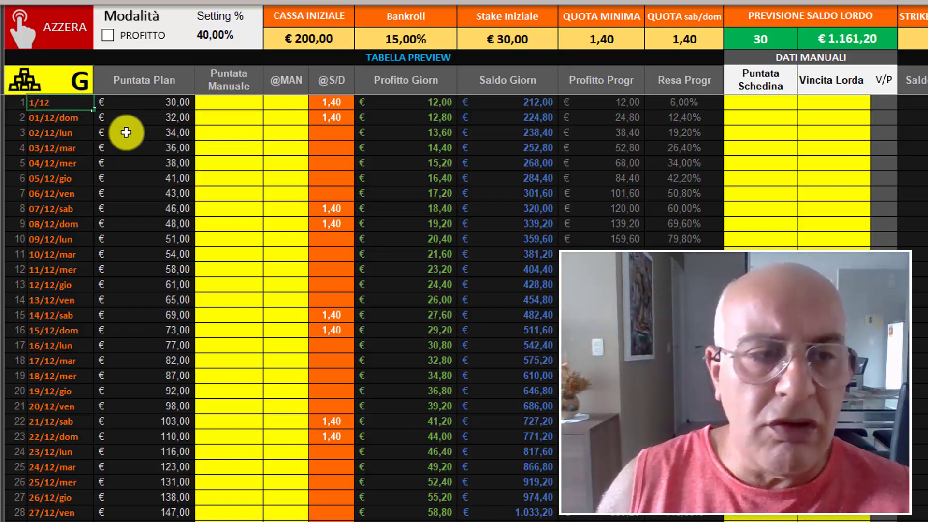
{"action": "key", "text": "Return"}
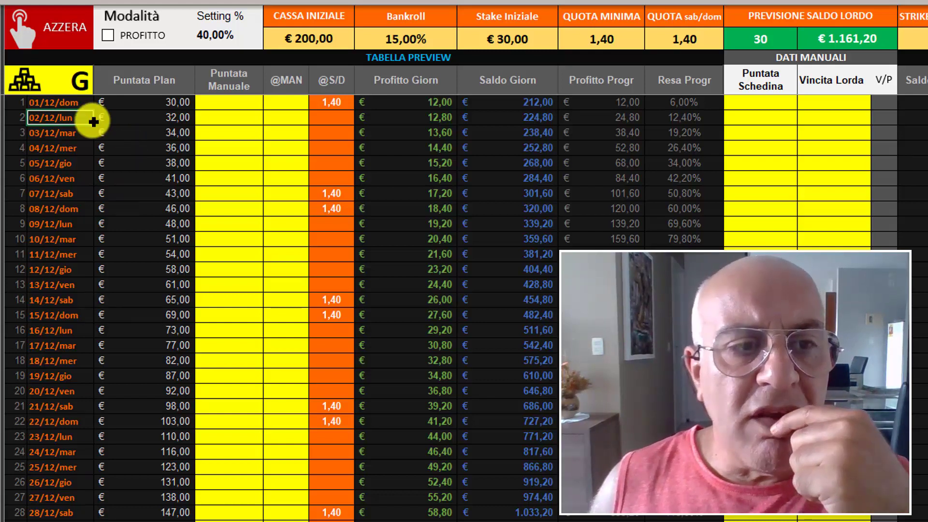
{"action": "left_click", "coordinate": [82, 83]}
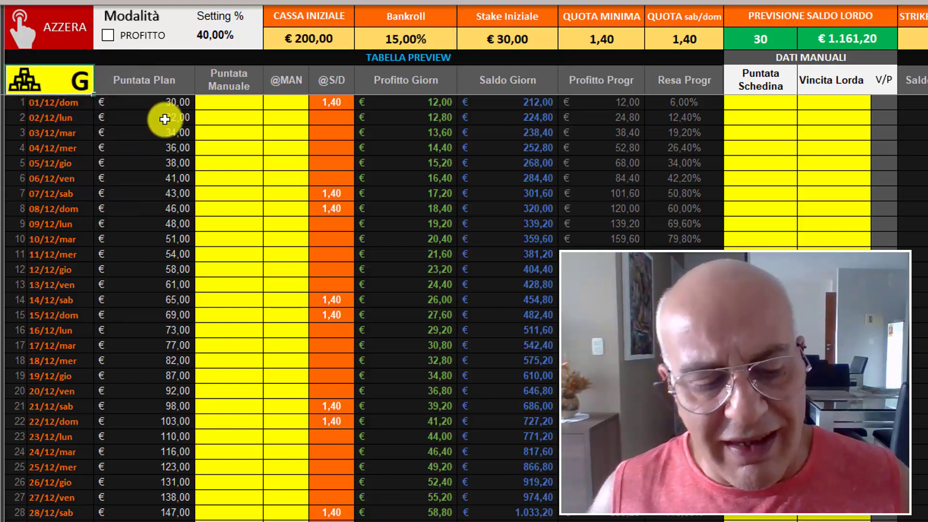
{"action": "type", "text": "S"}
{"action": "left_click", "coordinate": [175, 173]}
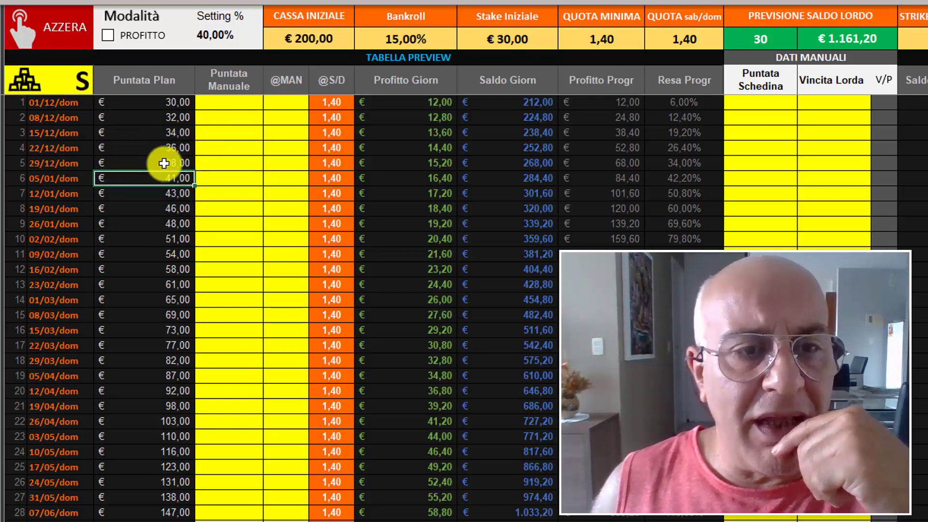
- Review the 1,40 row odds, first Sunday 01/12, its 12,00 profit and €1.161,20 forecast
{"action": "left_click", "coordinate": [319, 103]}
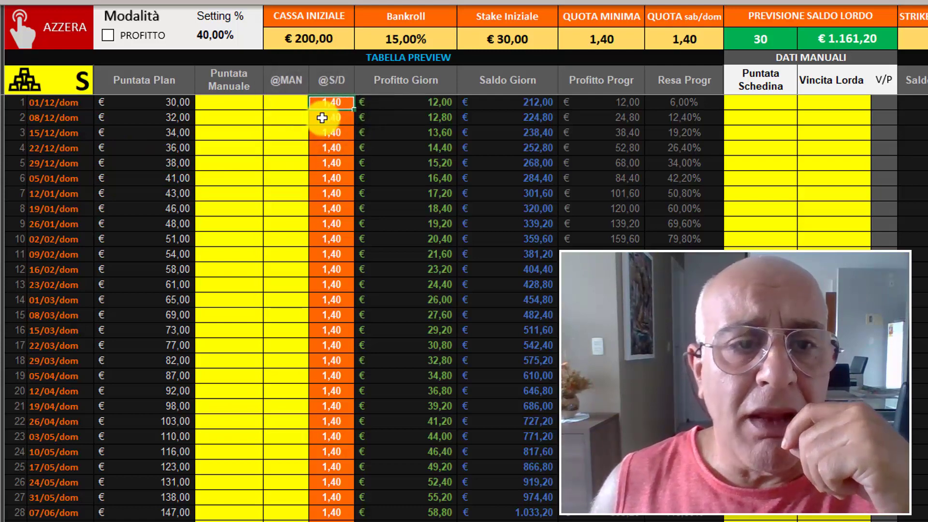
{"action": "left_click", "coordinate": [682, 43]}
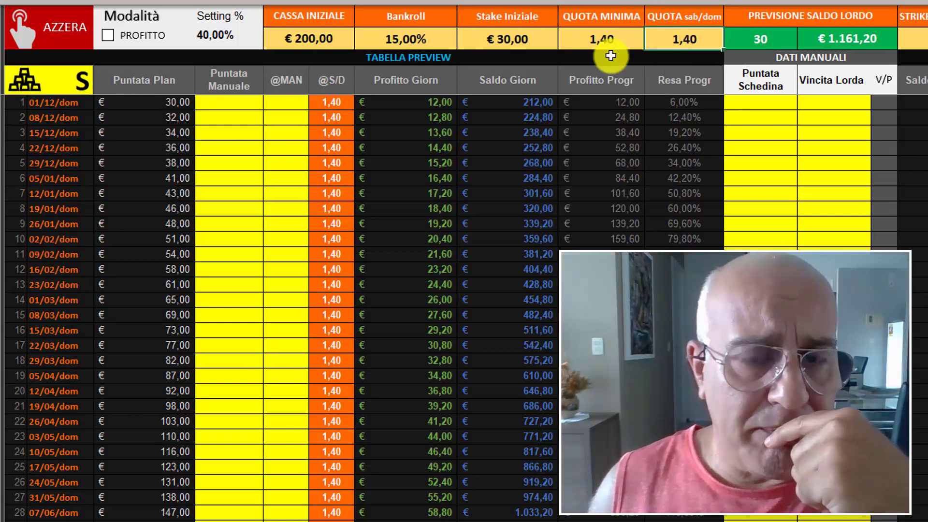
{"action": "left_click", "coordinate": [76, 105]}
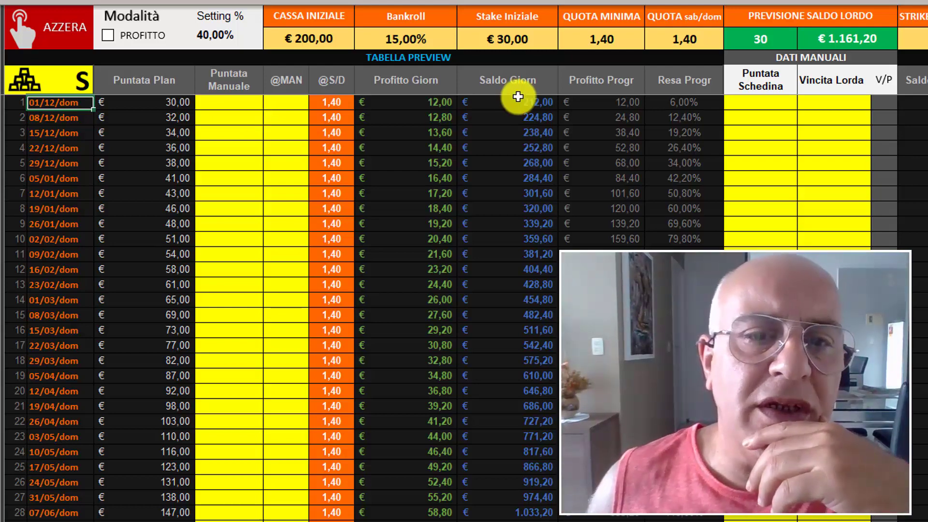
{"action": "left_click", "coordinate": [435, 107]}
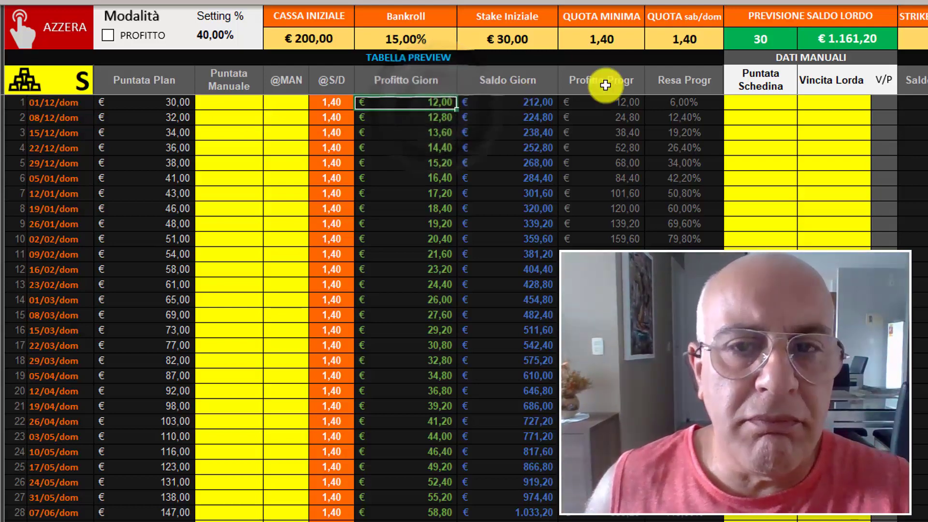
{"action": "left_click", "coordinate": [856, 40]}
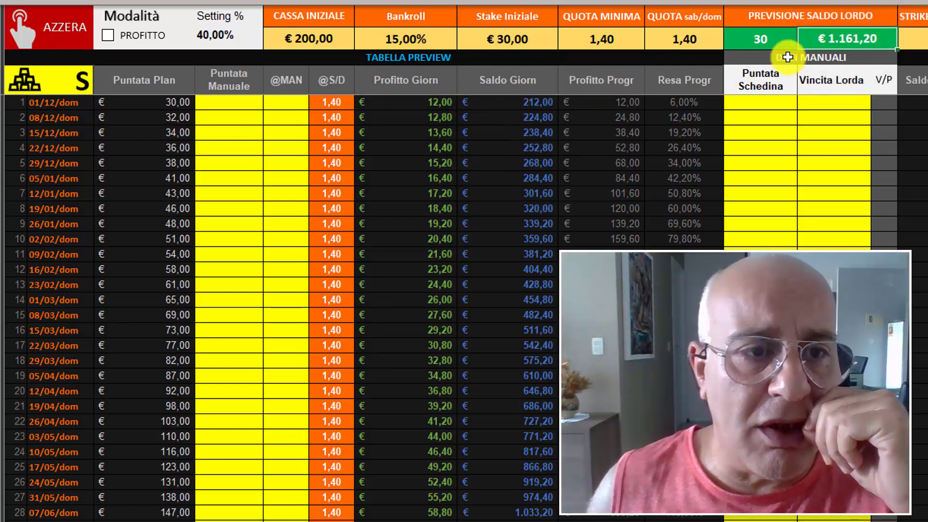
- Change the forecast length from 30 to 5 periods, giving a €268,00 gross balance
{"action": "left_click", "coordinate": [65, 168]}
{"action": "left_click", "coordinate": [770, 44]}
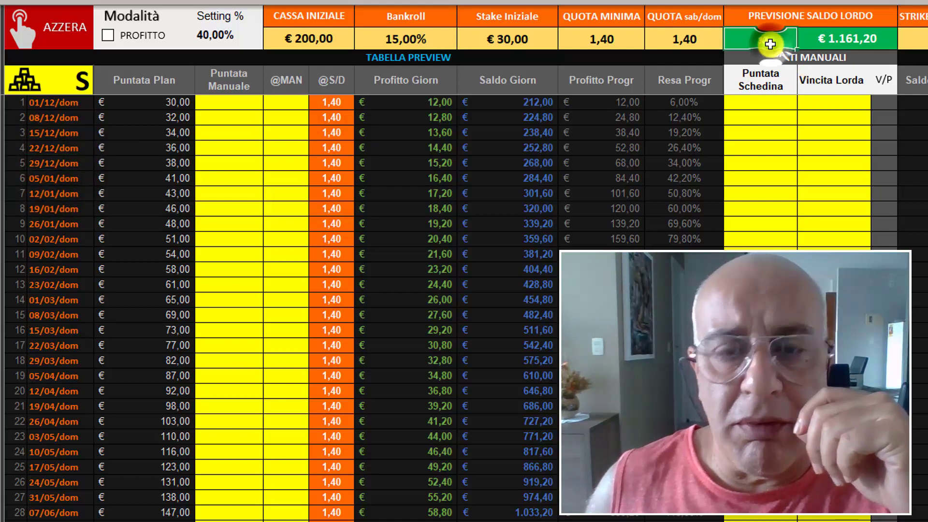
{"action": "type", "text": "5"}
{"action": "key", "text": "Return"}
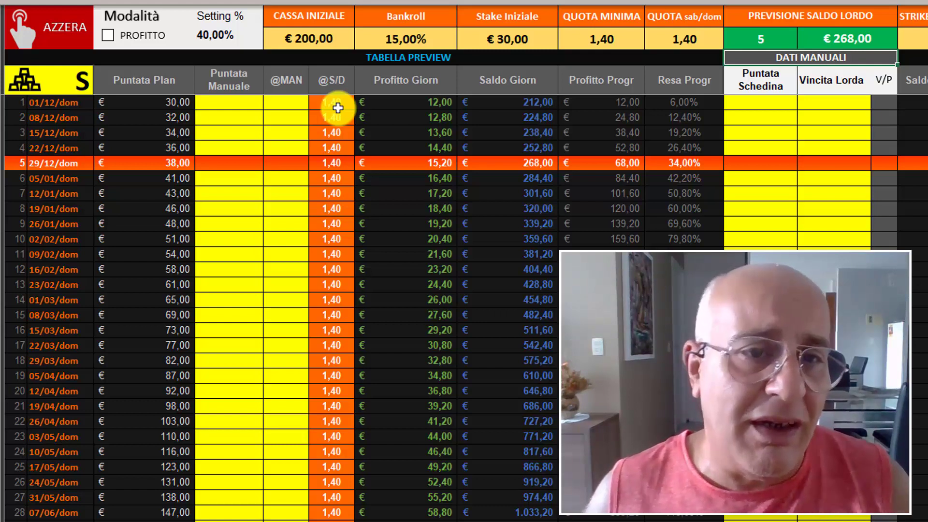
- Set the weekend odds, trying 3,00 and 6,00 before settling on 4,00
{"action": "left_click", "coordinate": [697, 46]}
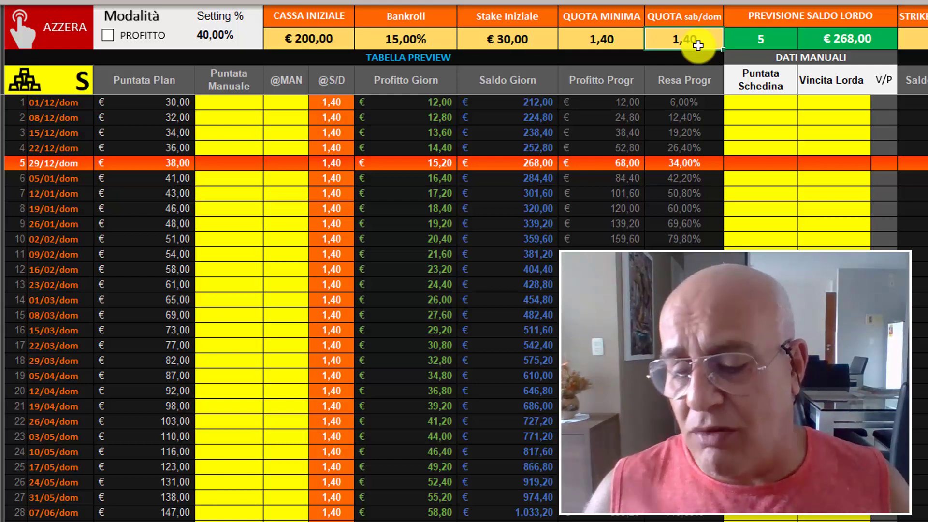
{"action": "type", "text": "3"}
{"action": "key", "text": "Return"}
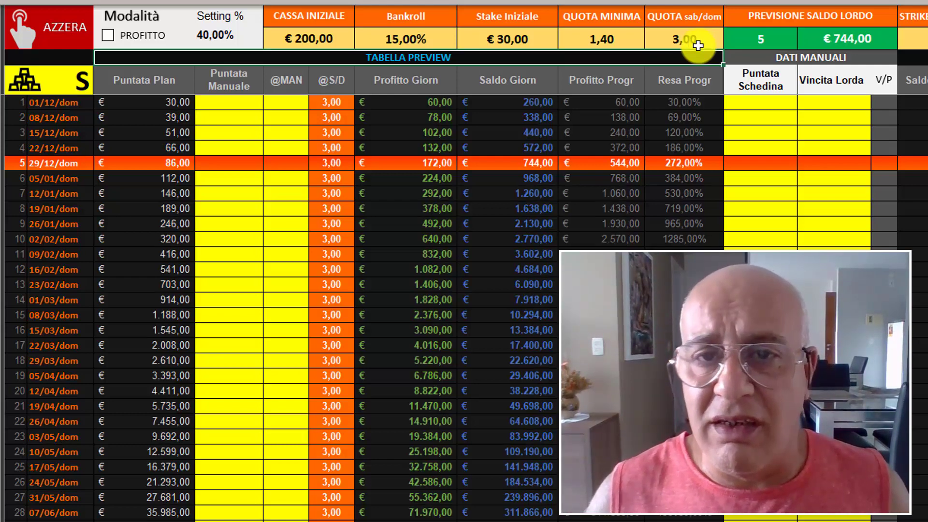
{"action": "left_click", "coordinate": [698, 45]}
{"action": "type", "text": "6"}
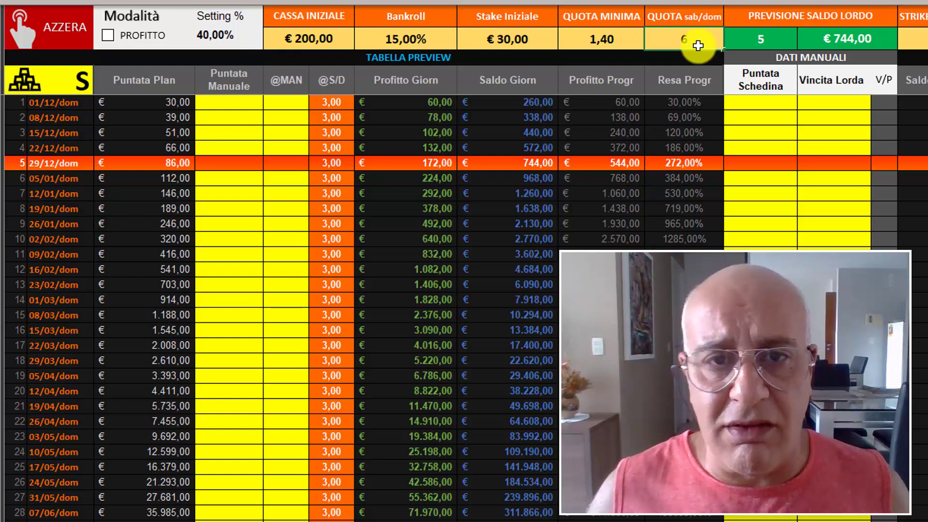
{"action": "key", "text": "Return"}
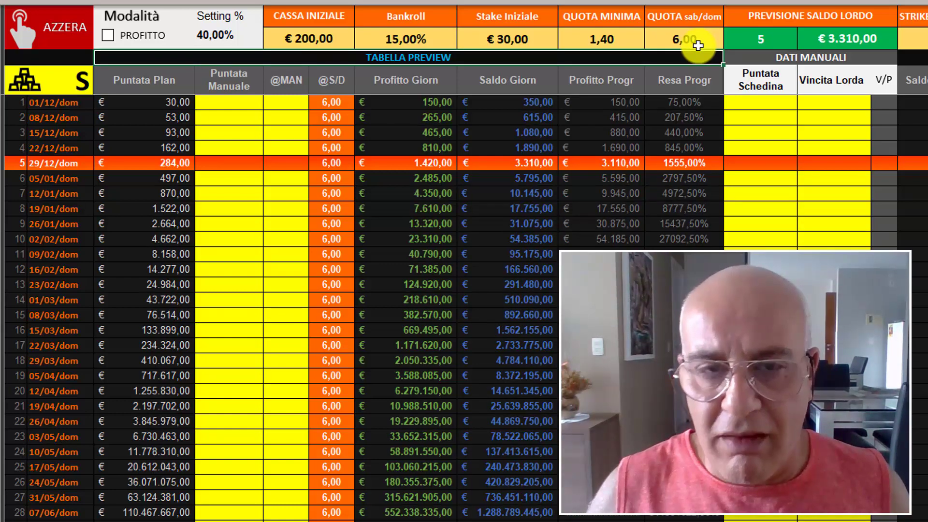
{"action": "left_click", "coordinate": [697, 45]}
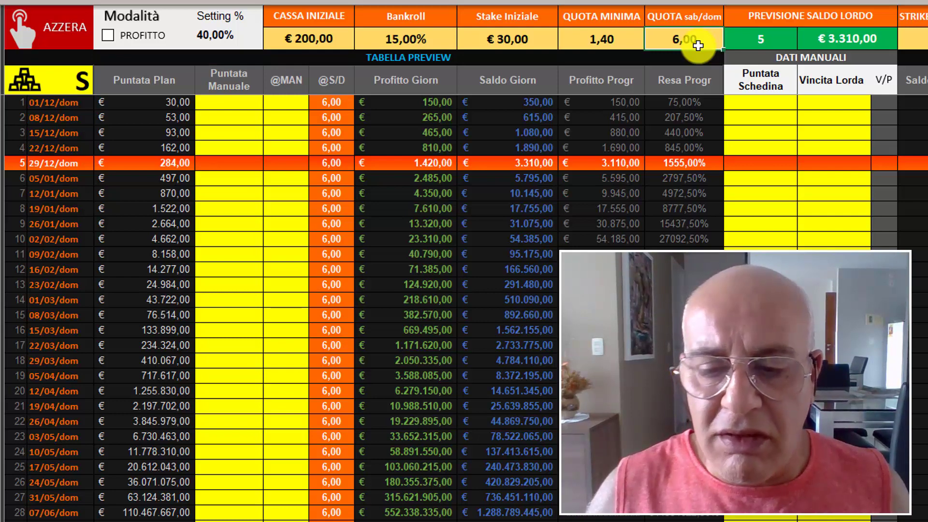
{"action": "type", "text": "4"}
{"action": "key", "text": "Return"}
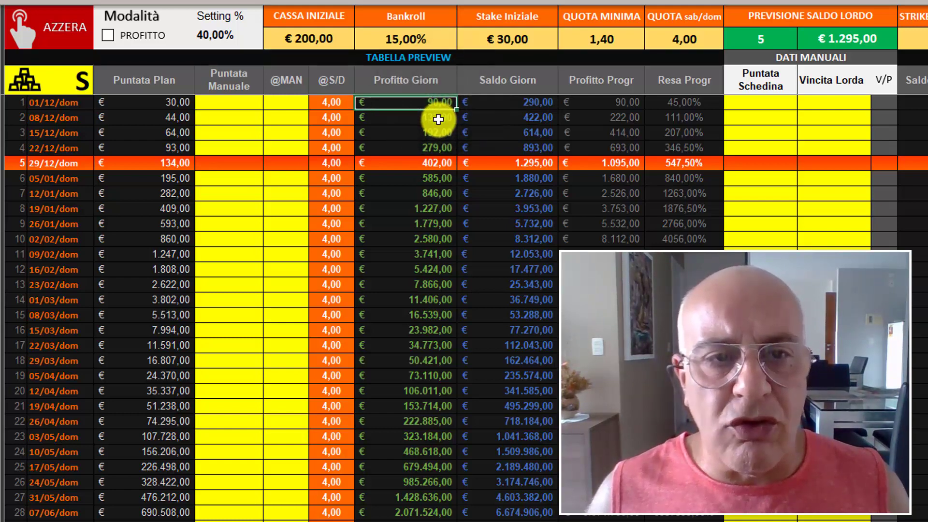
- Review the recalculated daily profits, first Sunday's 290,00 balance and 90,00 progressive profit
{"action": "left_click", "coordinate": [439, 132]}
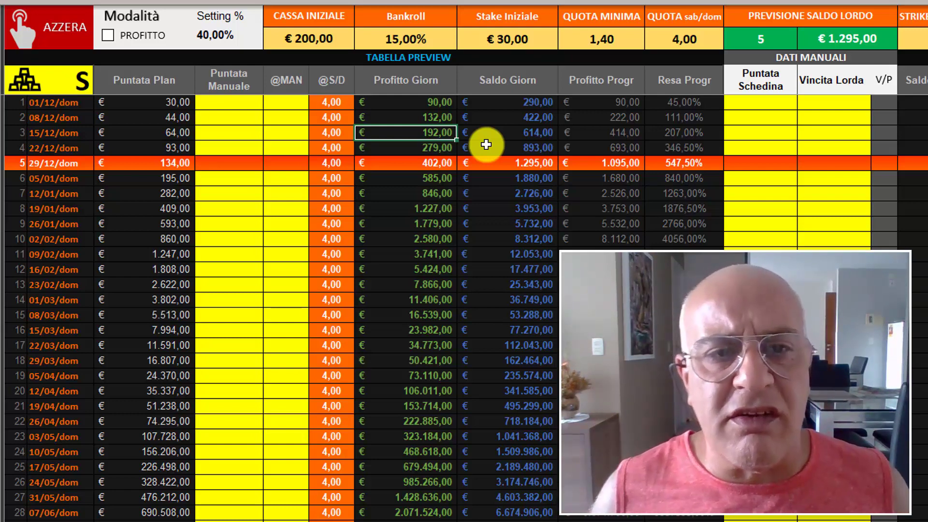
{"action": "left_click", "coordinate": [542, 102]}
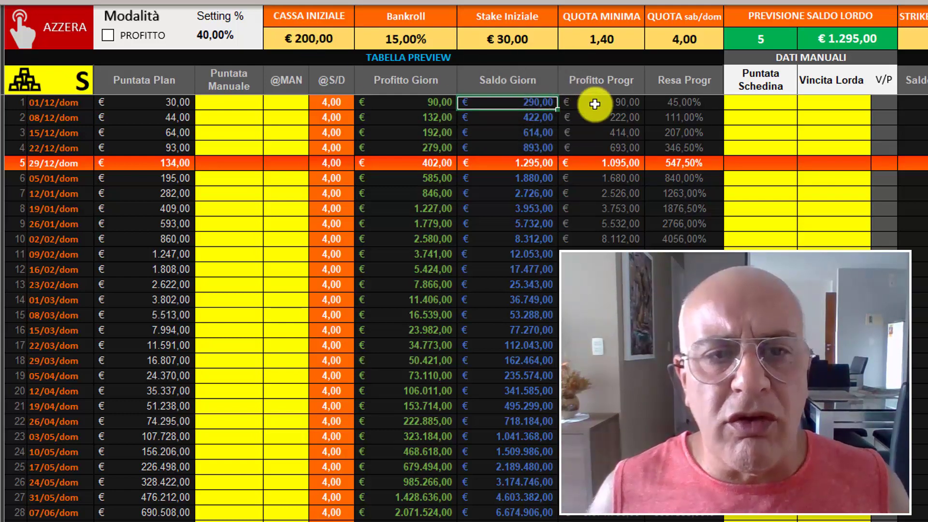
{"action": "left_click", "coordinate": [594, 104]}
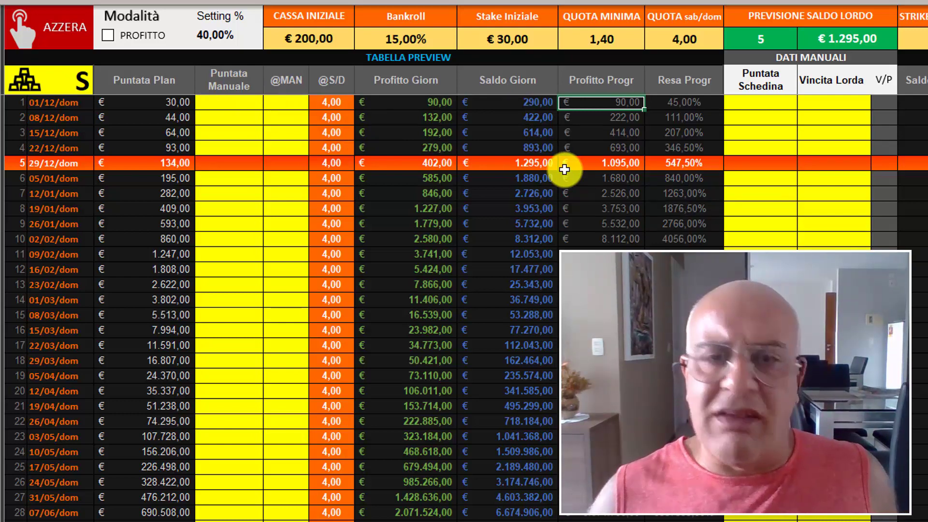
- Switch the day-type letter from S to W and set the start date to 30/11
{"action": "left_click", "coordinate": [86, 80]}
{"action": "type", "text": "w"}
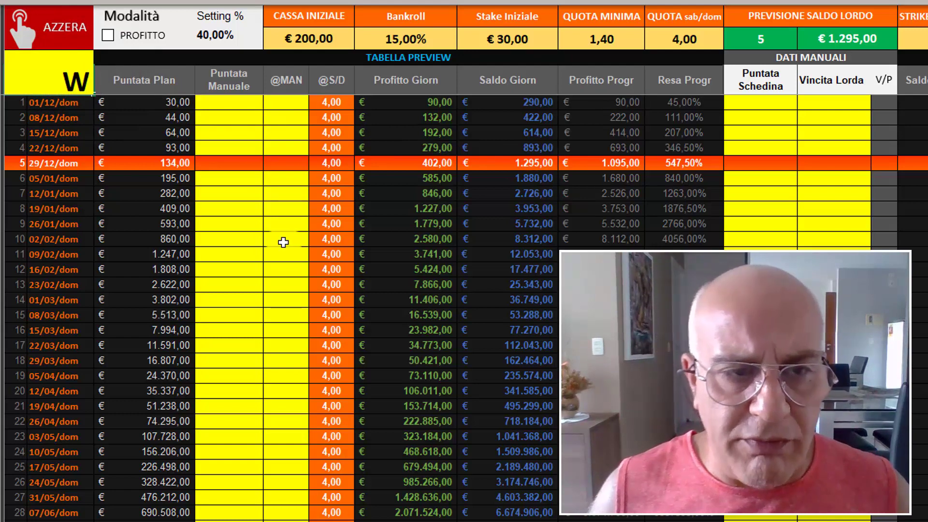
{"action": "left_click", "coordinate": [283, 241]}
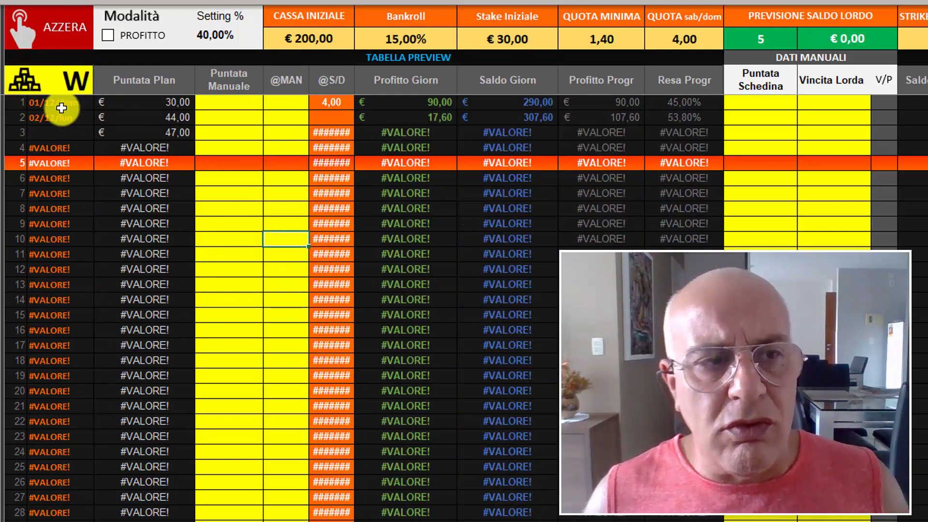
{"action": "left_click", "coordinate": [61, 106]}
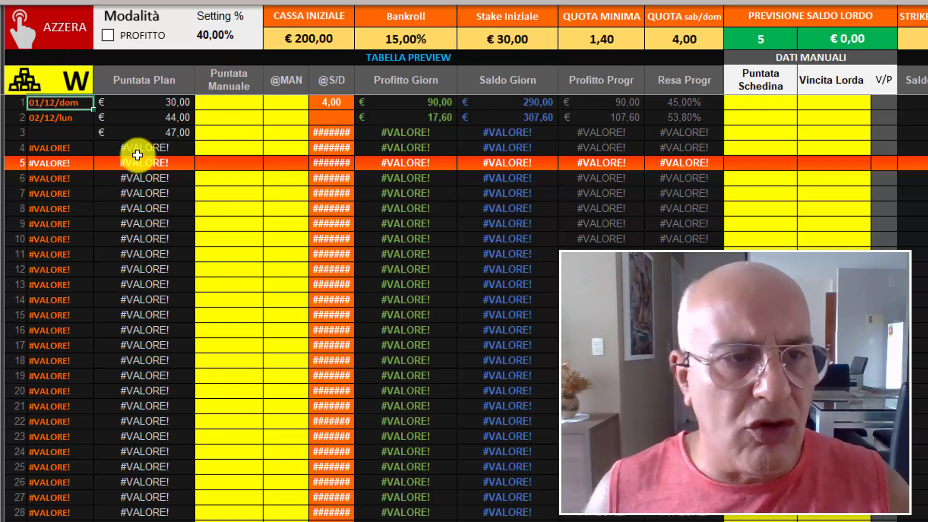
{"action": "type", "text": "30/11"}
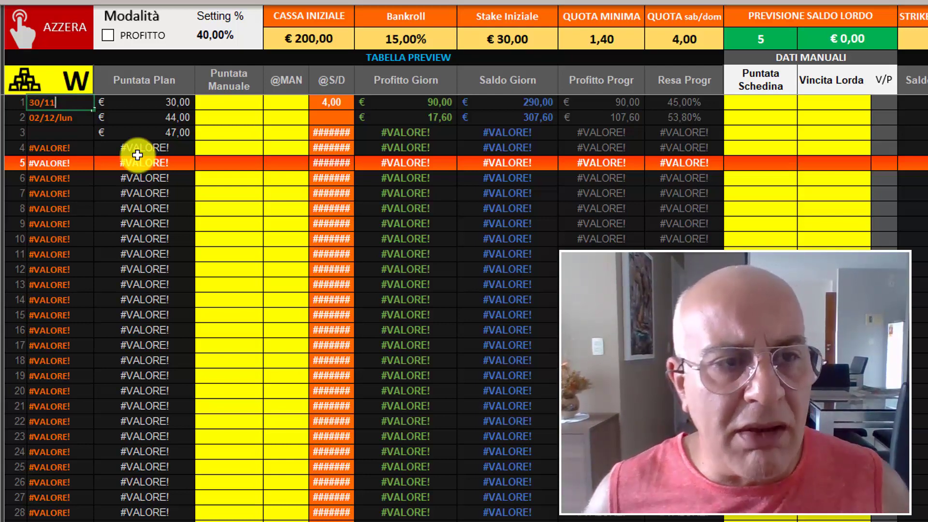
{"action": "key", "text": "Return"}
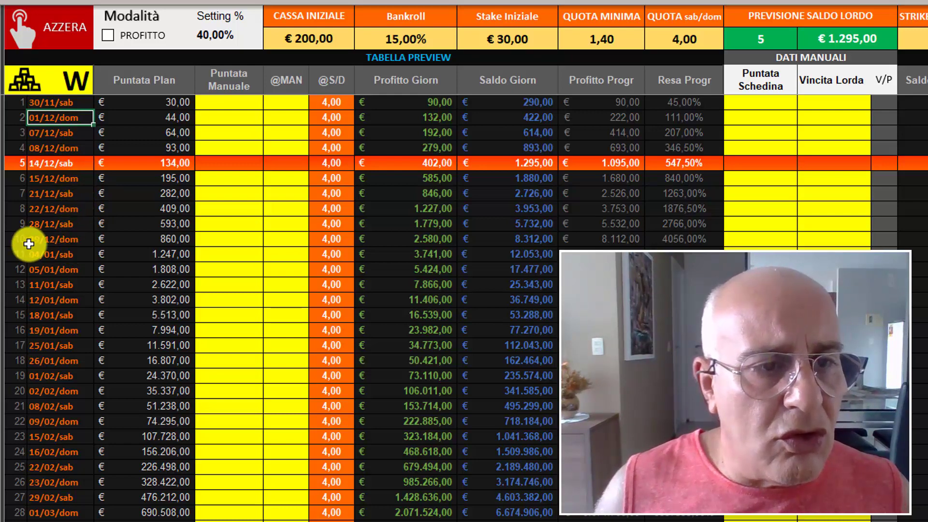
- Extend the gross-balance forecast to 10 periods, ending on 29/12
{"action": "left_click", "coordinate": [66, 240]}
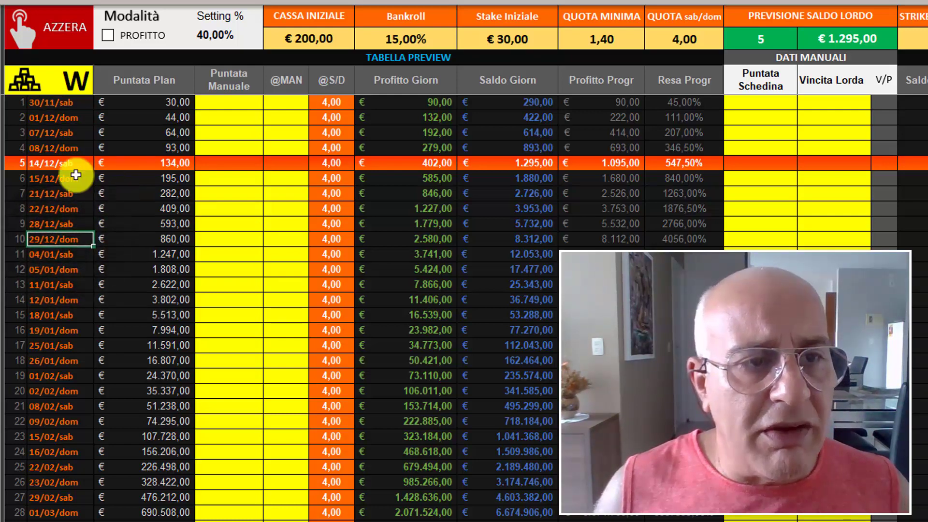
{"action": "left_click", "coordinate": [771, 41]}
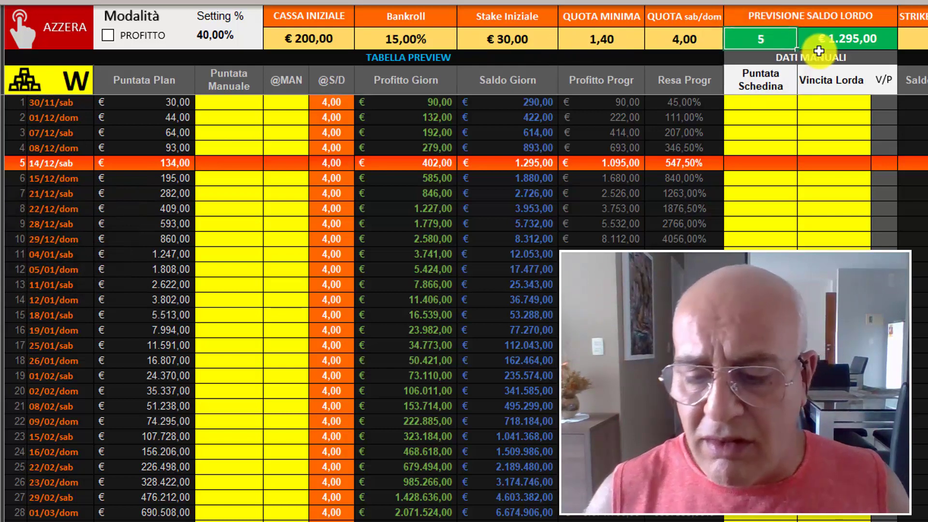
{"action": "type", "text": "10"}
{"action": "key", "text": "Return"}
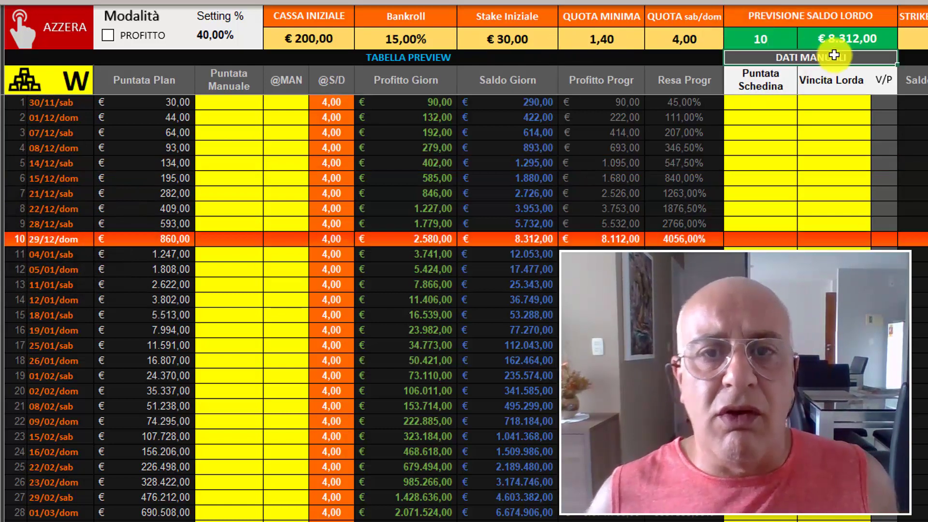
- Lower the weekend odds to 2,50 after trying 2,00 and 3,00
{"action": "left_click", "coordinate": [712, 38]}
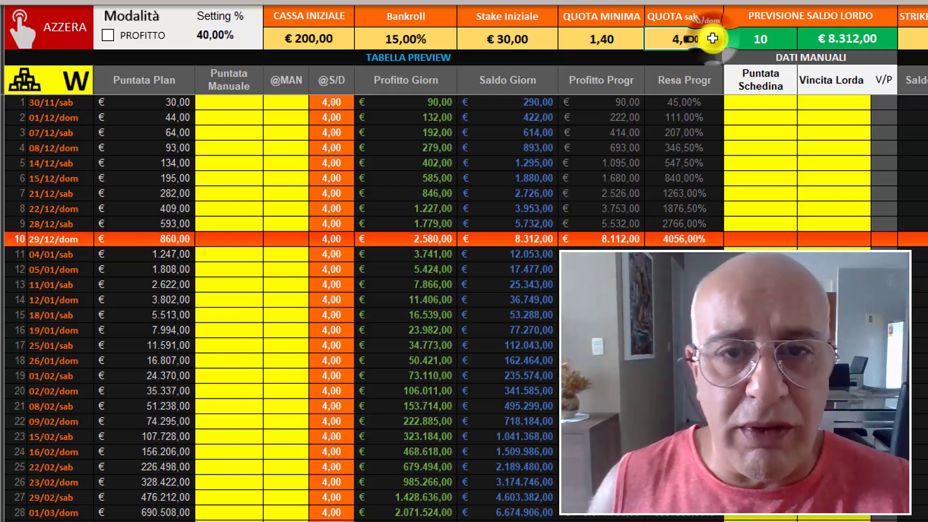
{"action": "type", "text": "2"}
{"action": "key", "text": "Return"}
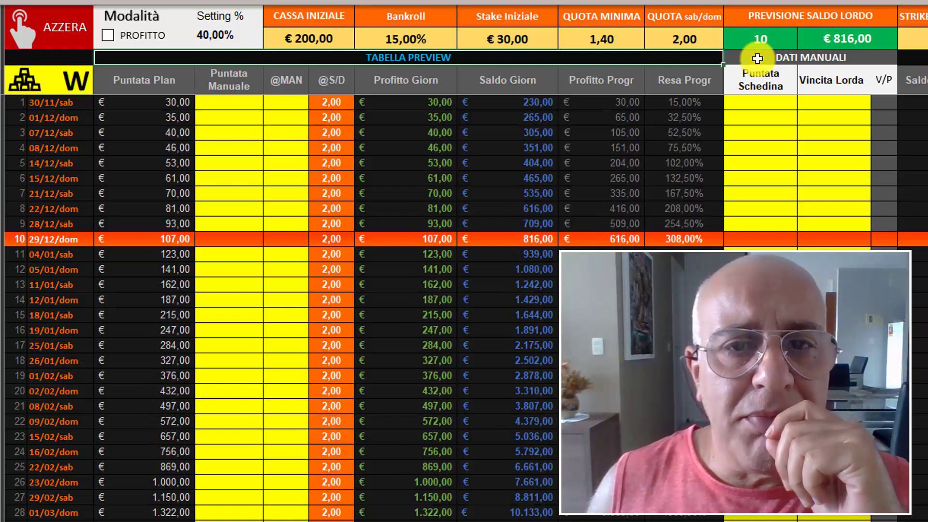
{"action": "left_click", "coordinate": [688, 37]}
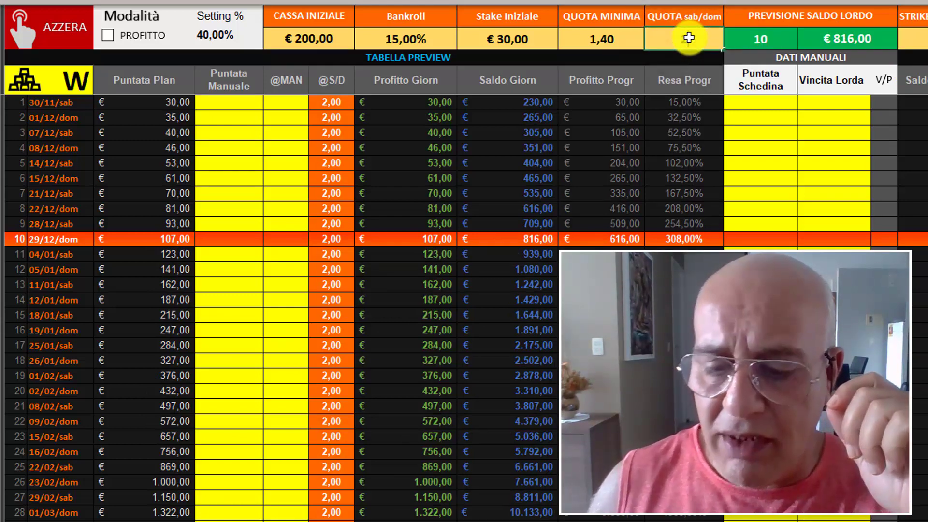
{"action": "key", "text": "Return"}
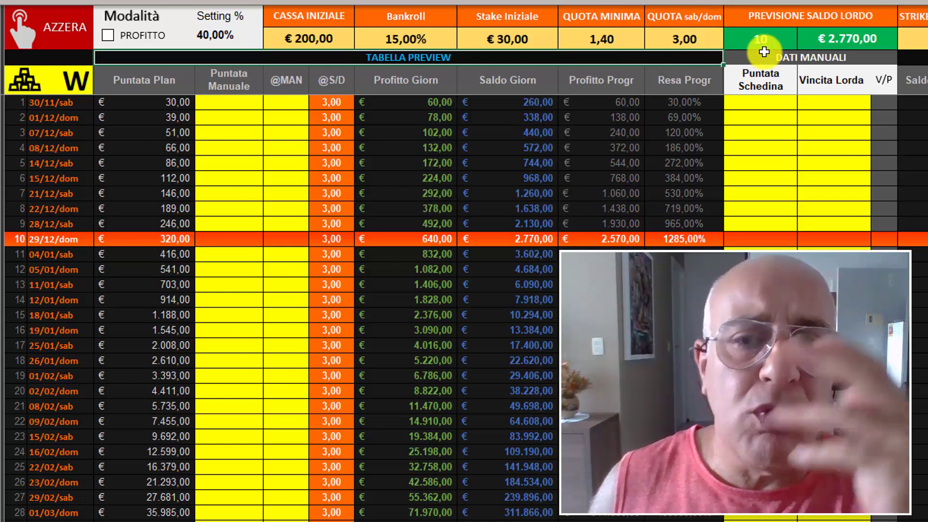
{"action": "left_click", "coordinate": [704, 41]}
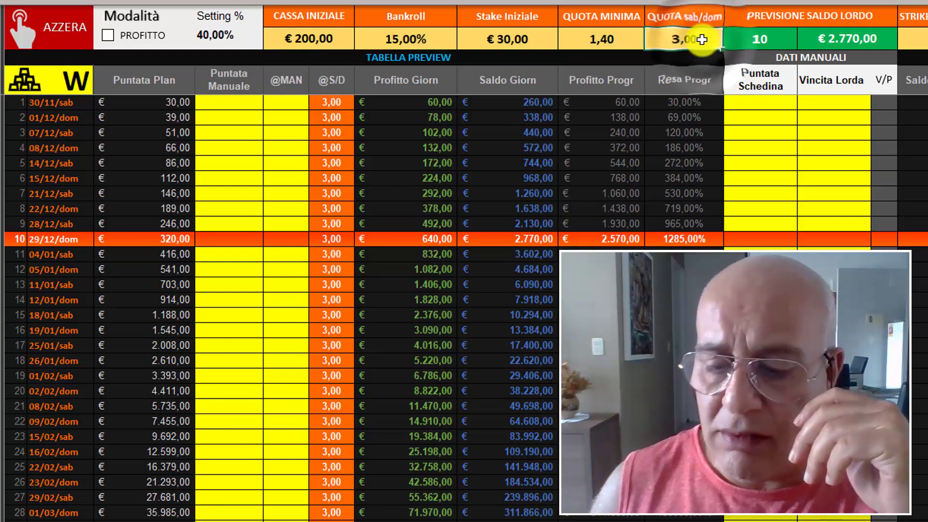
{"action": "type", "text": "2,5"}
{"action": "key", "text": "Return"}
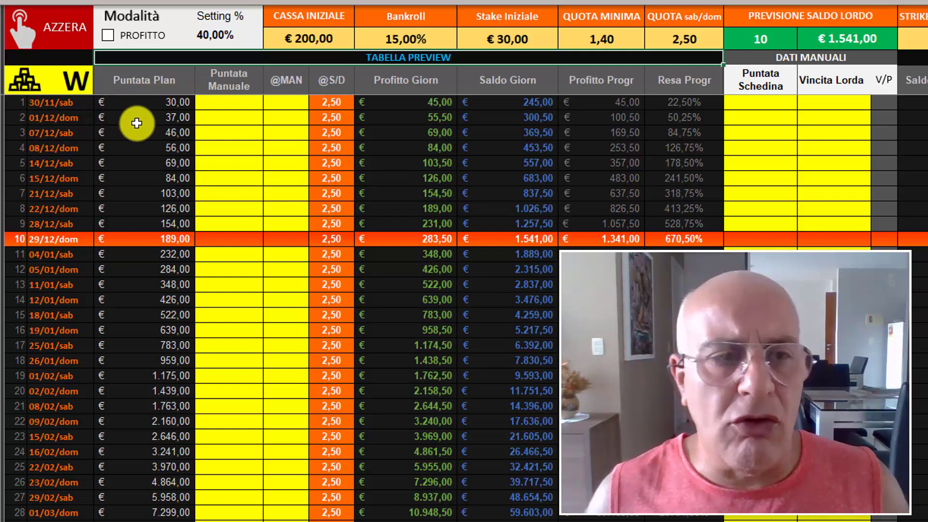
{"action": "left_click", "coordinate": [64, 104]}
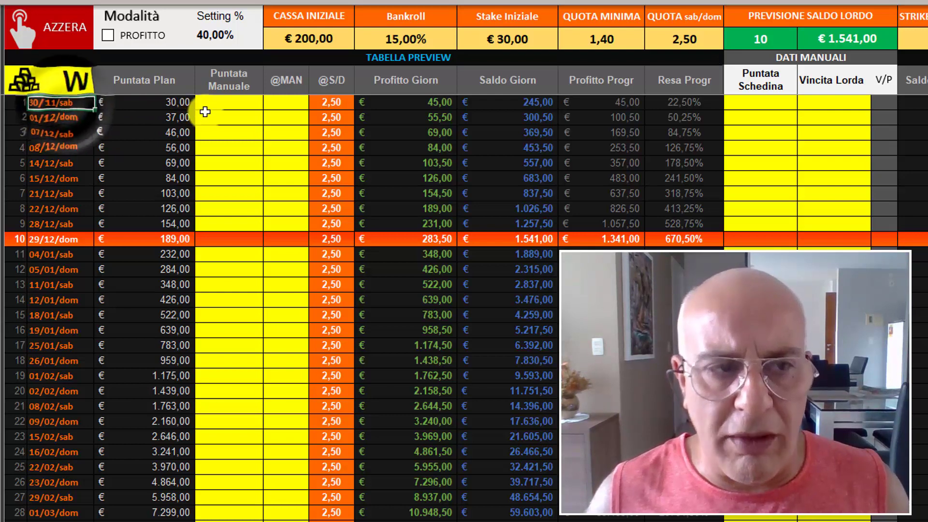
{"action": "left_click", "coordinate": [169, 103]}
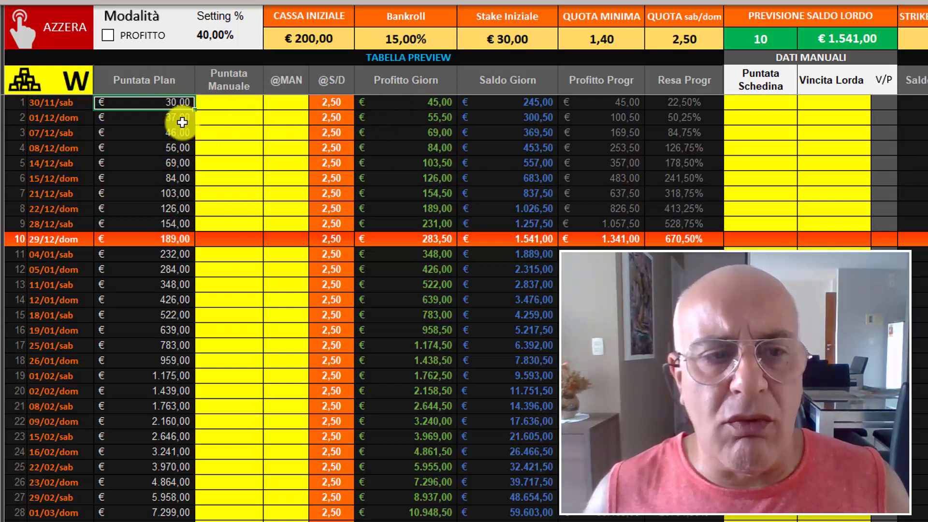
- Switch the plan mode from W to G so every day is scheduled
{"action": "left_click", "coordinate": [75, 80]}
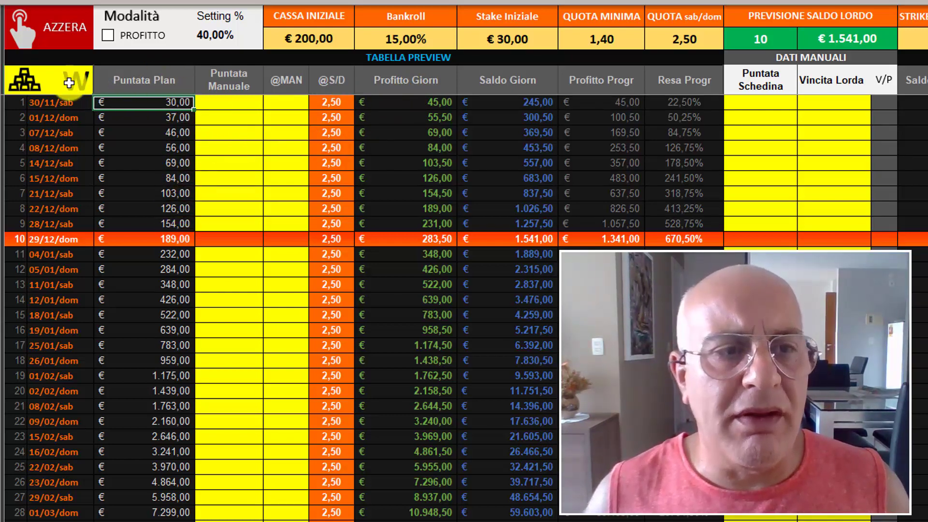
{"action": "type", "text": "G"}
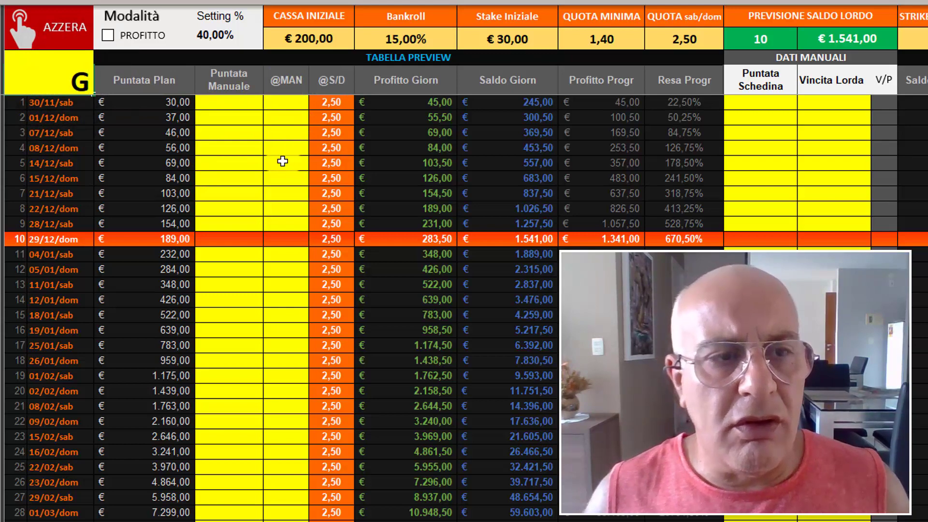
{"action": "left_click", "coordinate": [283, 161]}
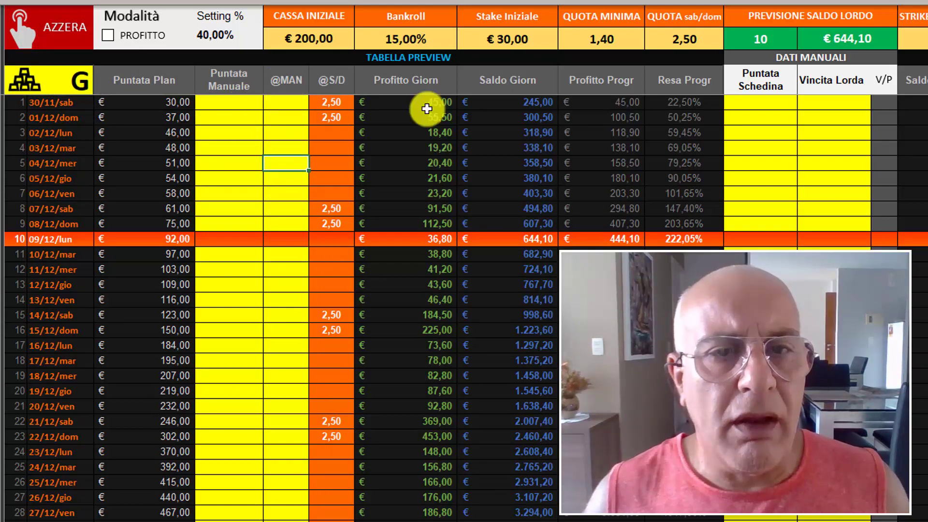
- Extend the forecast period to 30 days, giving €4.945,50
{"action": "left_click", "coordinate": [760, 41]}
{"action": "type", "text": "30"}
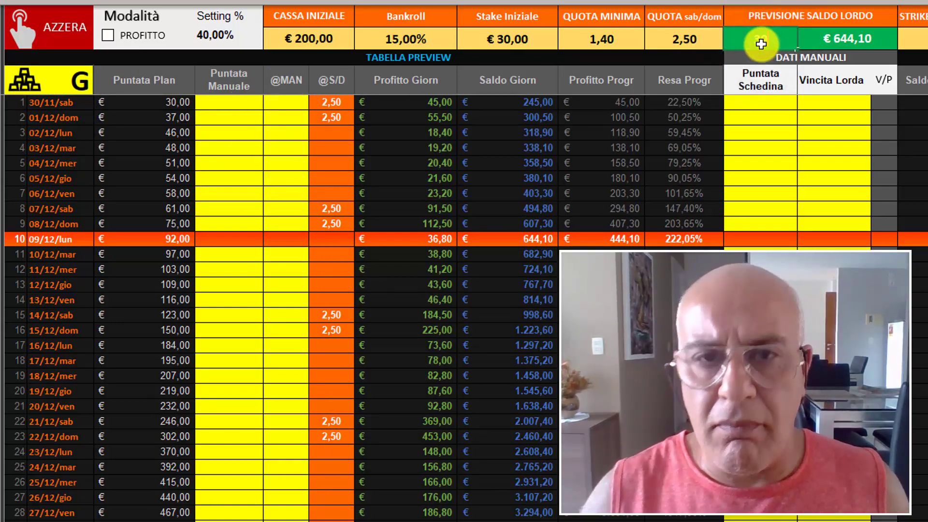
{"action": "key", "text": "Return"}
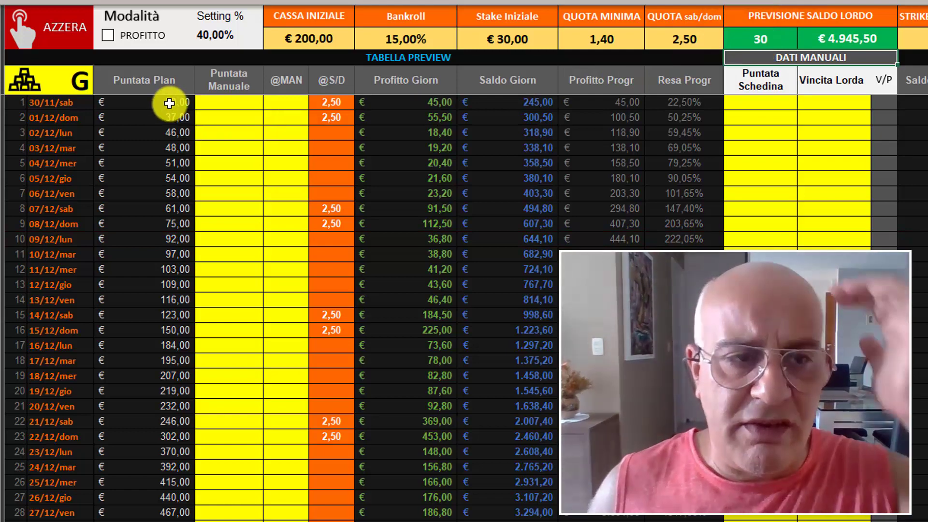
- Inspect the €37,00 planned stake and the empty manual stake for 01/12
{"action": "left_click", "coordinate": [176, 123]}
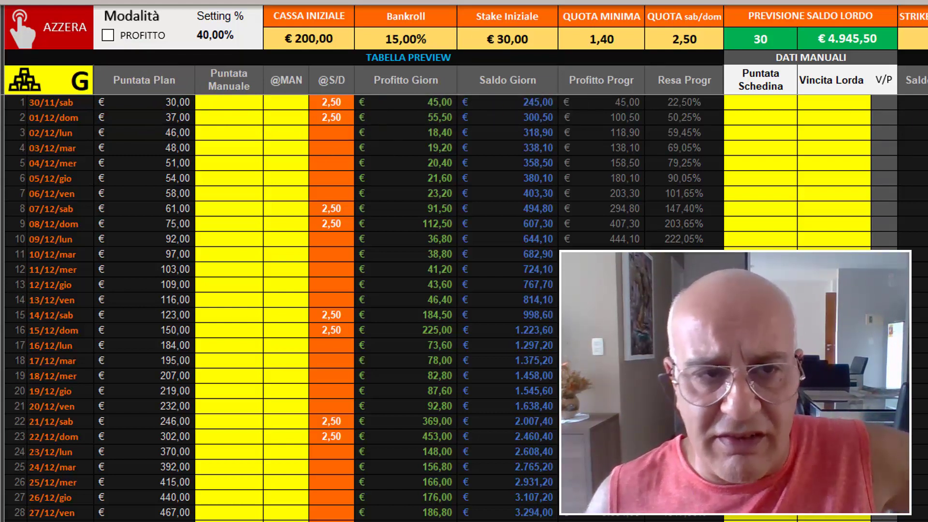
{"action": "left_click", "coordinate": [136, 120]}
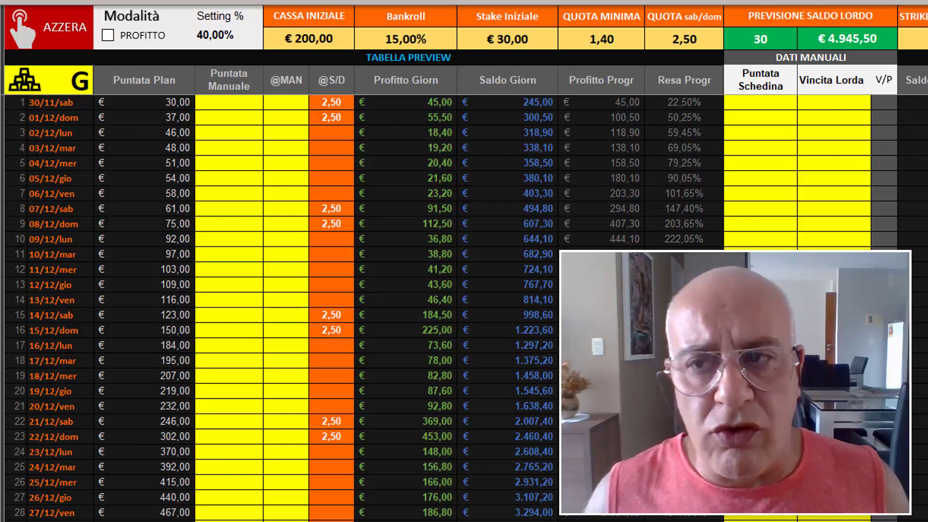
{"action": "left_click", "coordinate": [161, 122]}
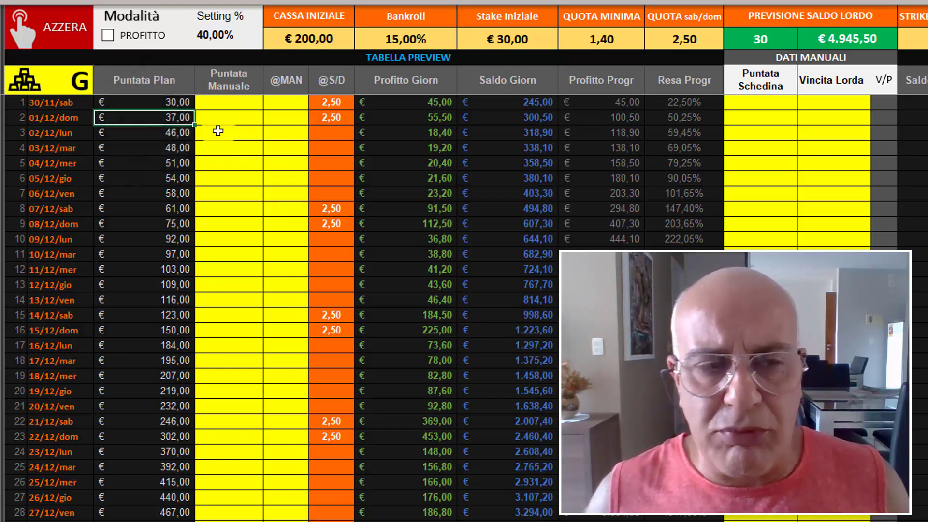
{"action": "left_click", "coordinate": [247, 115]}
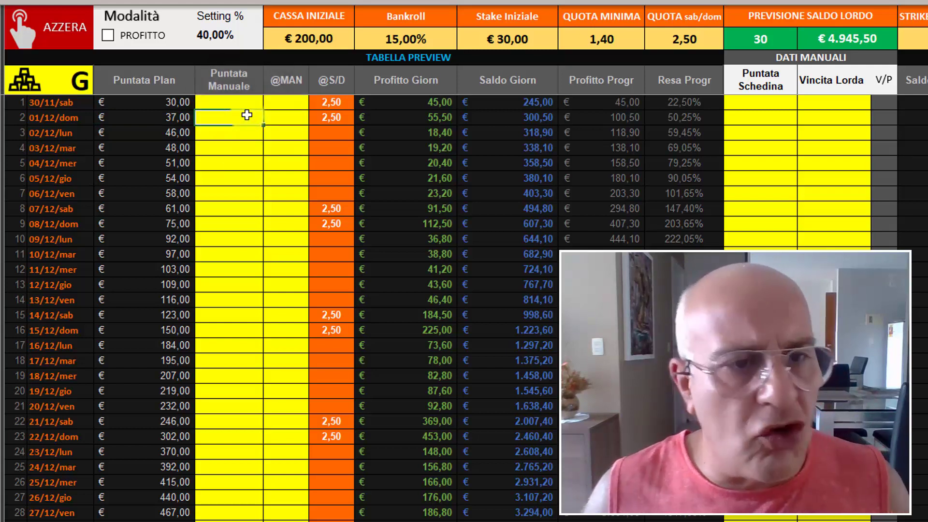
{"action": "left_click", "coordinate": [158, 116]}
{"action": "left_click", "coordinate": [229, 113]}
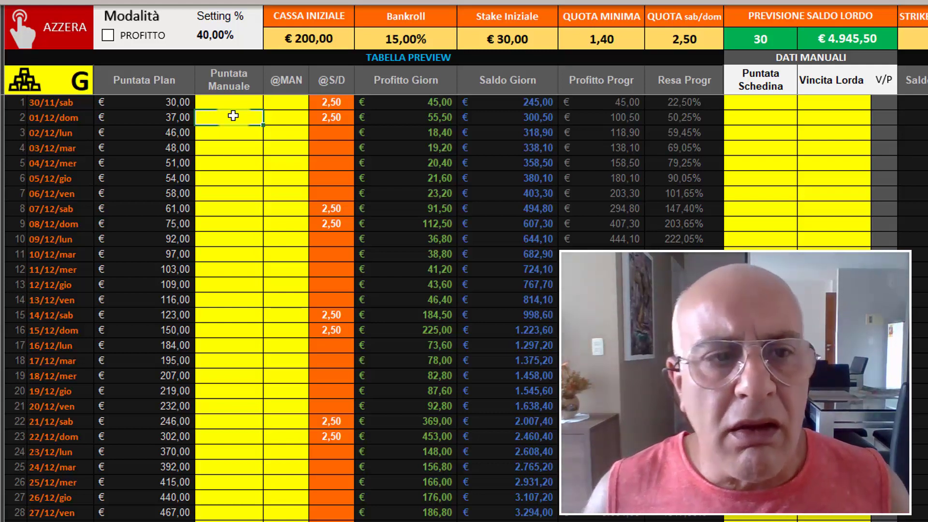
{"action": "left_click", "coordinate": [277, 112]}
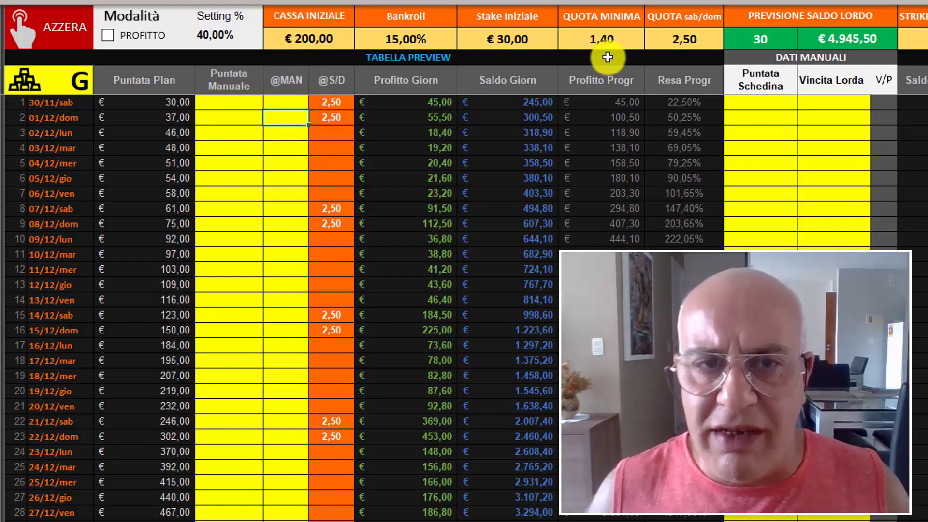
{"action": "left_click", "coordinate": [631, 40]}
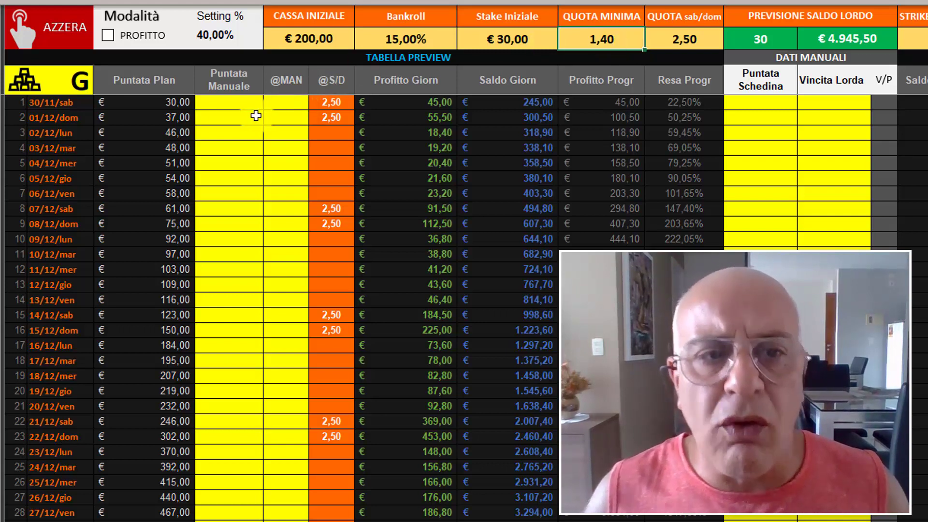
{"action": "left_click", "coordinate": [231, 116]}
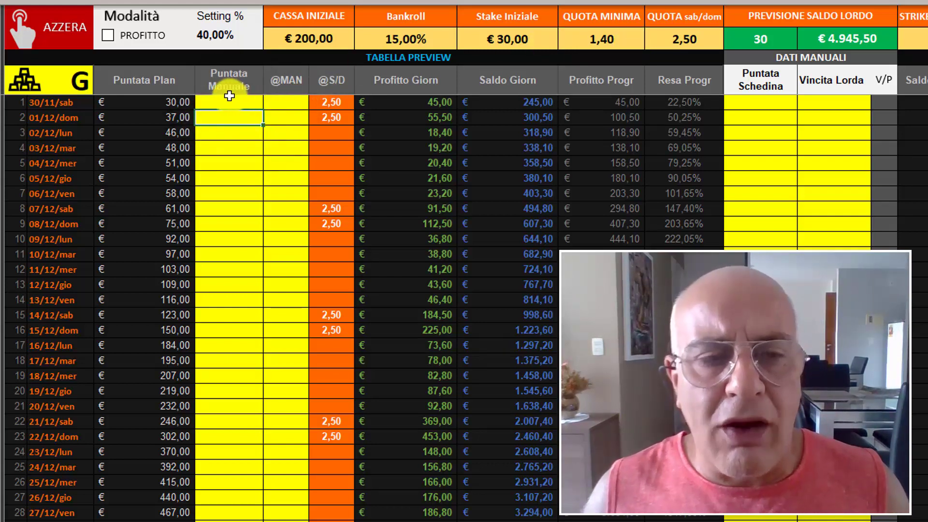
{"action": "left_click", "coordinate": [293, 121]}
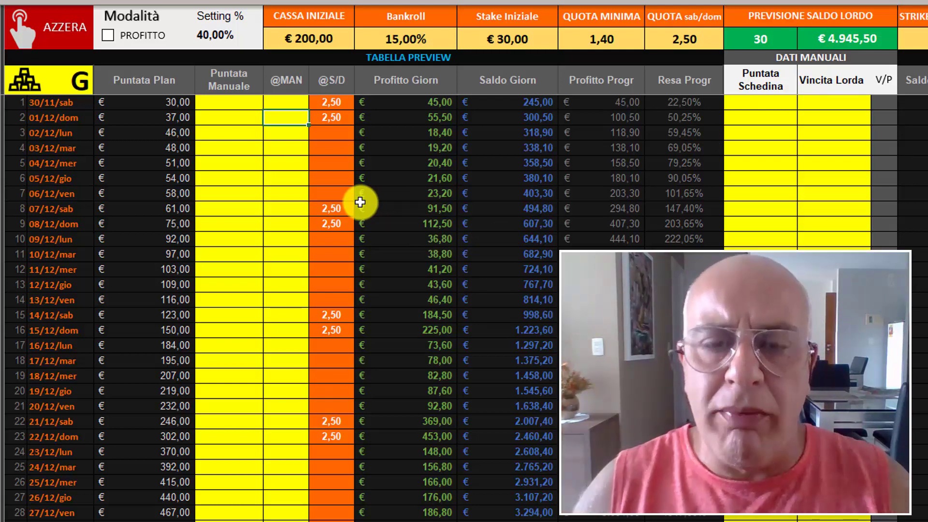
{"action": "left_click", "coordinate": [856, 40]}
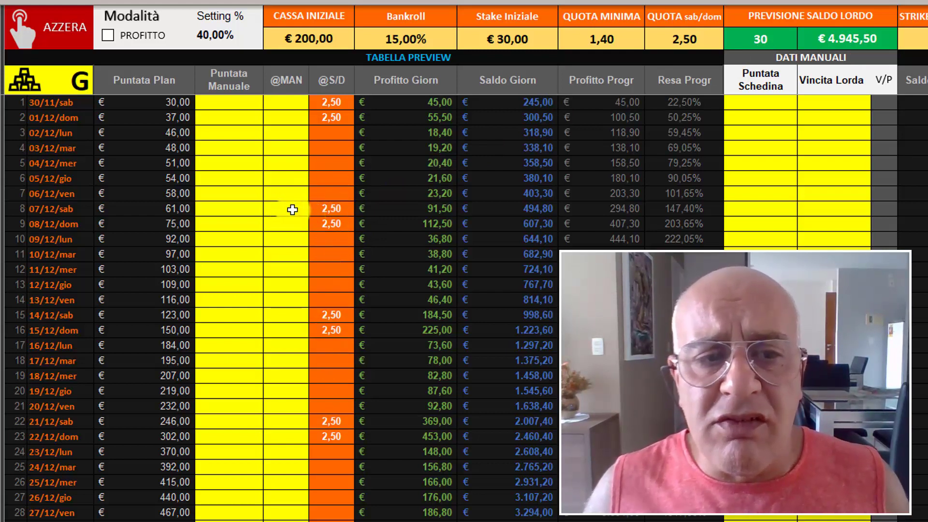
{"action": "left_click", "coordinate": [283, 452]}
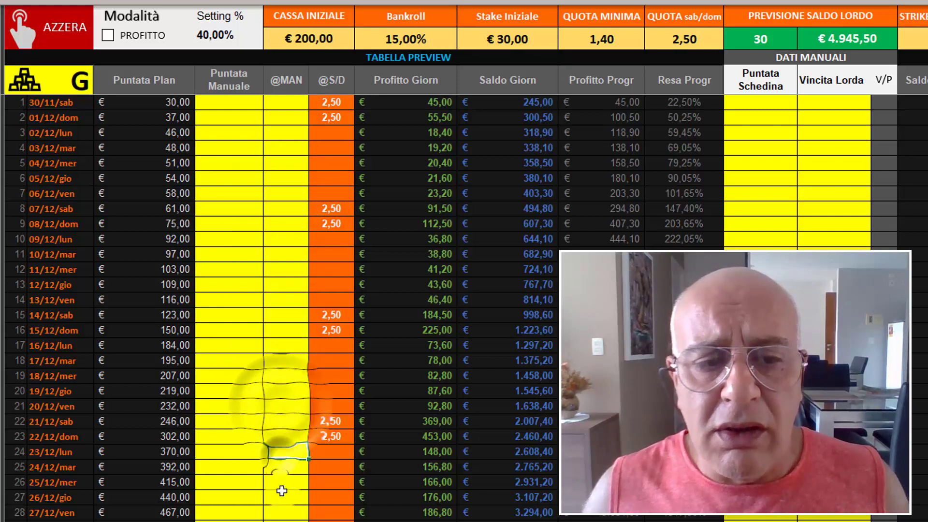
{"action": "left_click_drag", "start_coordinate": [286, 117], "coordinate": [289, 390]}
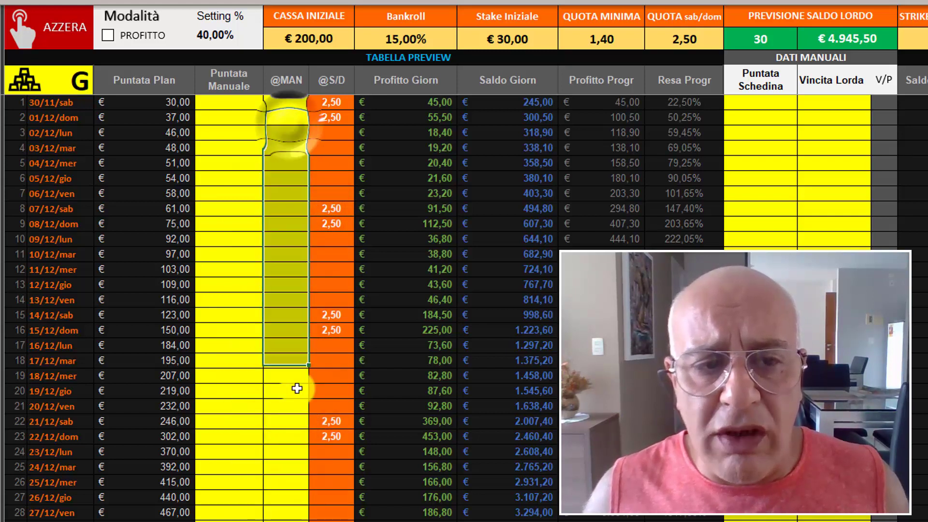
{"action": "left_click", "coordinate": [217, 227]}
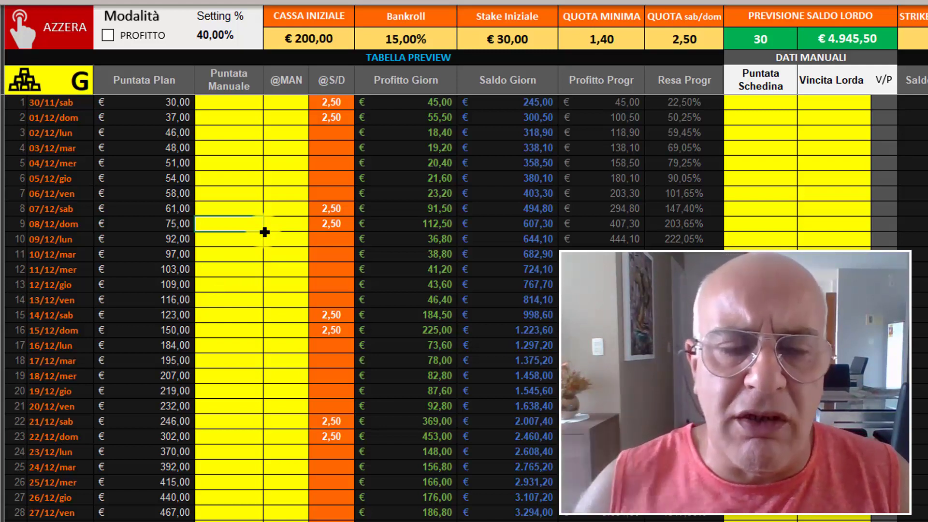
{"action": "left_click", "coordinate": [839, 38]}
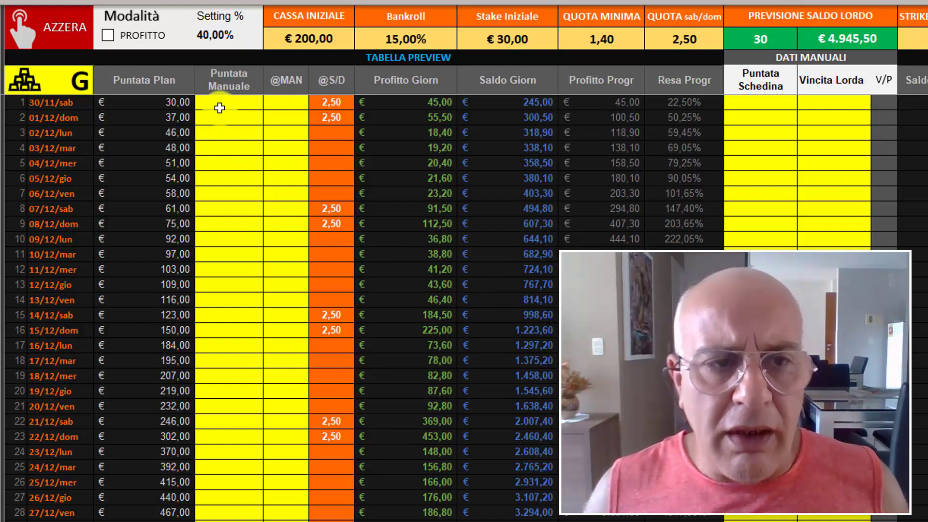
{"action": "left_click", "coordinate": [287, 176]}
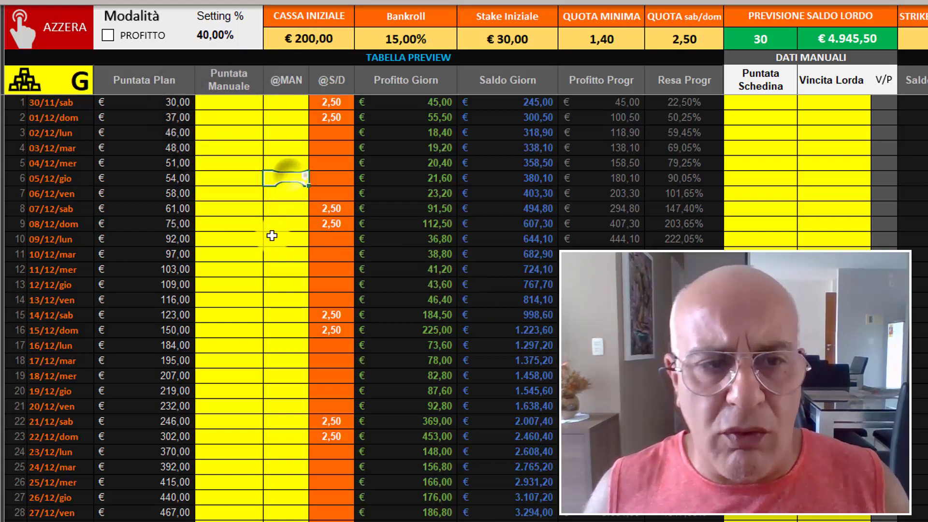
{"action": "left_click", "coordinate": [272, 236]}
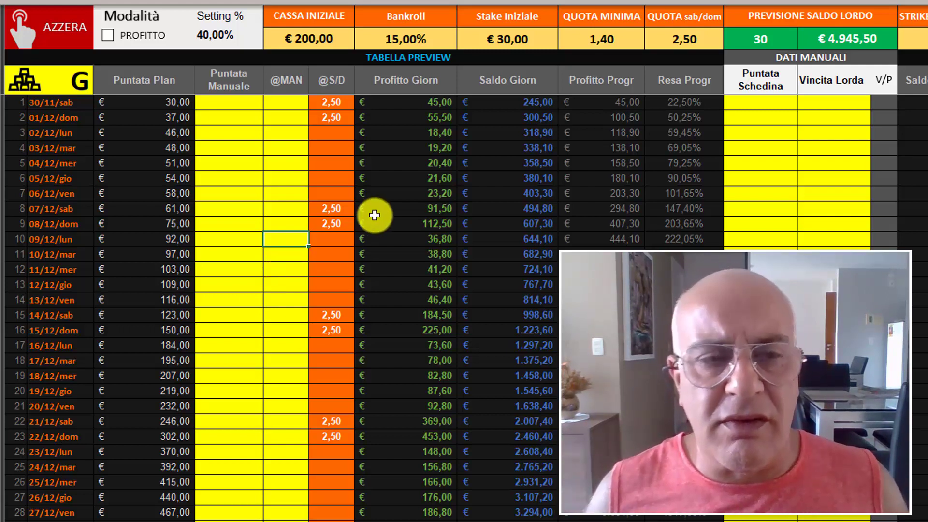
{"action": "left_click_drag", "start_coordinate": [325, 101], "coordinate": [321, 495]}
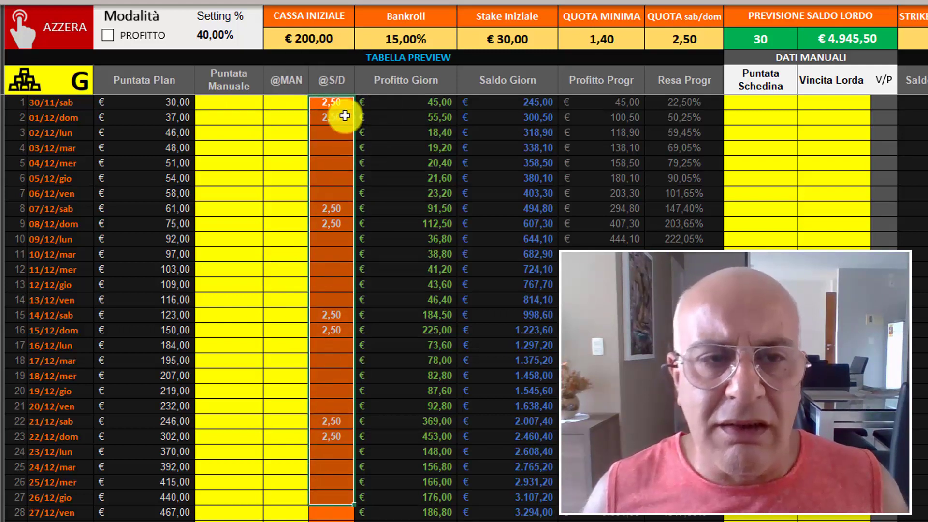
{"action": "left_click", "coordinate": [339, 103]}
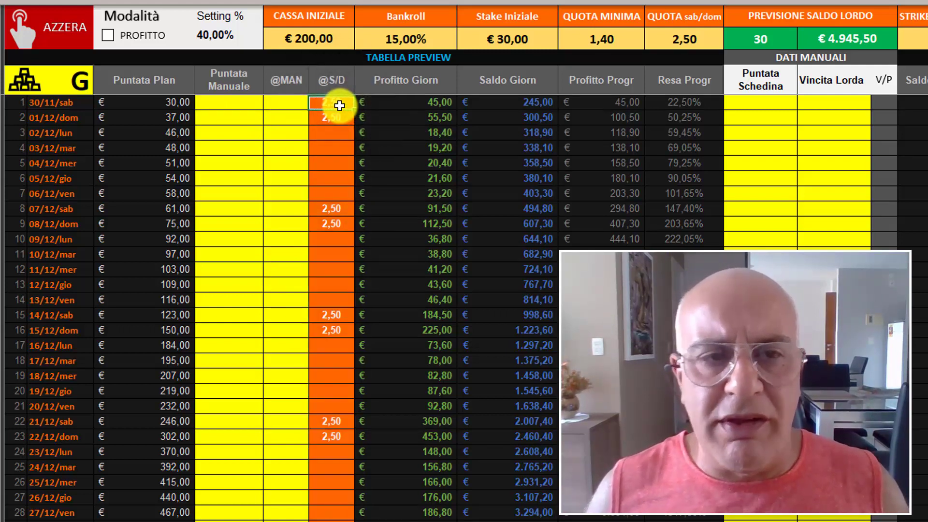
{"action": "left_click", "coordinate": [691, 35]}
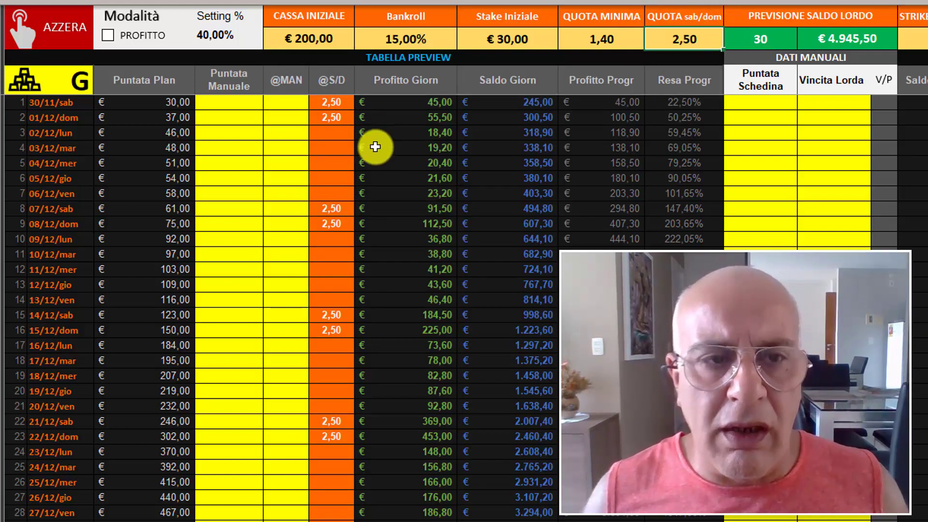
{"action": "left_click_drag", "start_coordinate": [334, 102], "coordinate": [319, 434]}
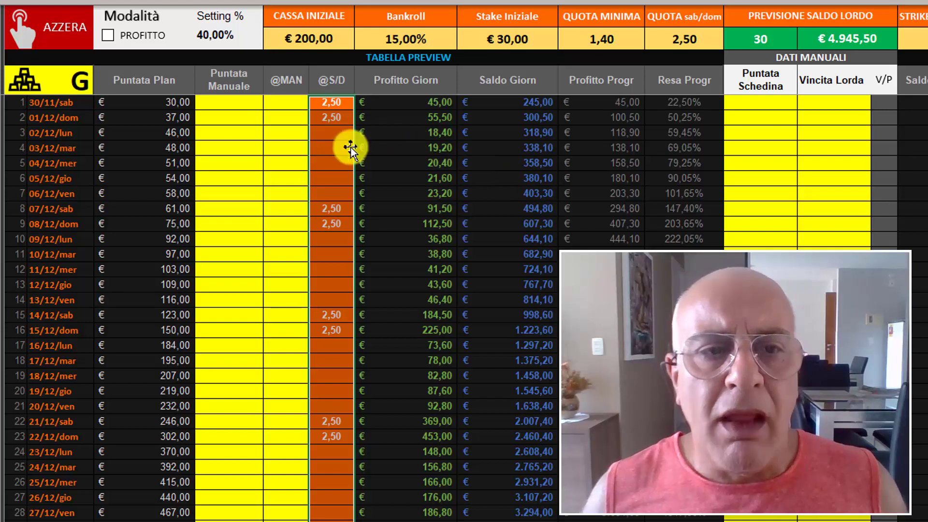
{"action": "left_click", "coordinate": [248, 124]}
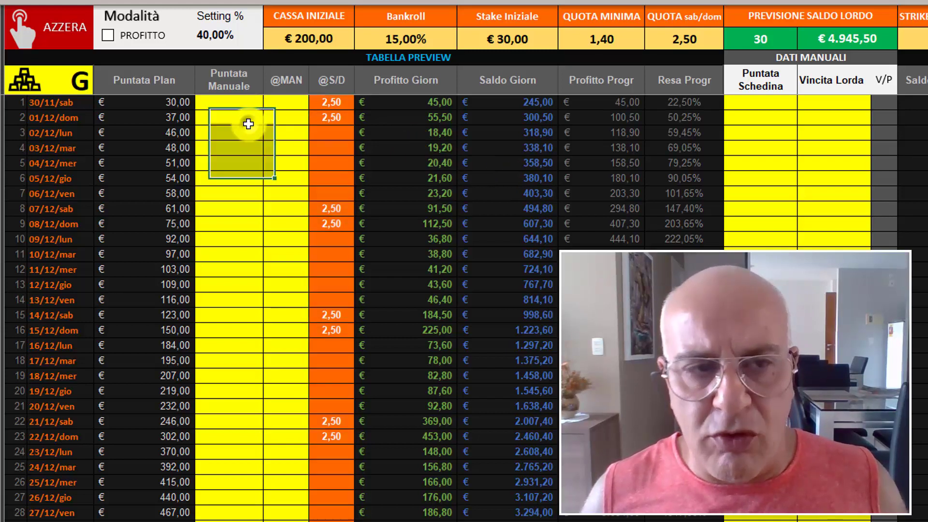
{"action": "left_click", "coordinate": [278, 118]}
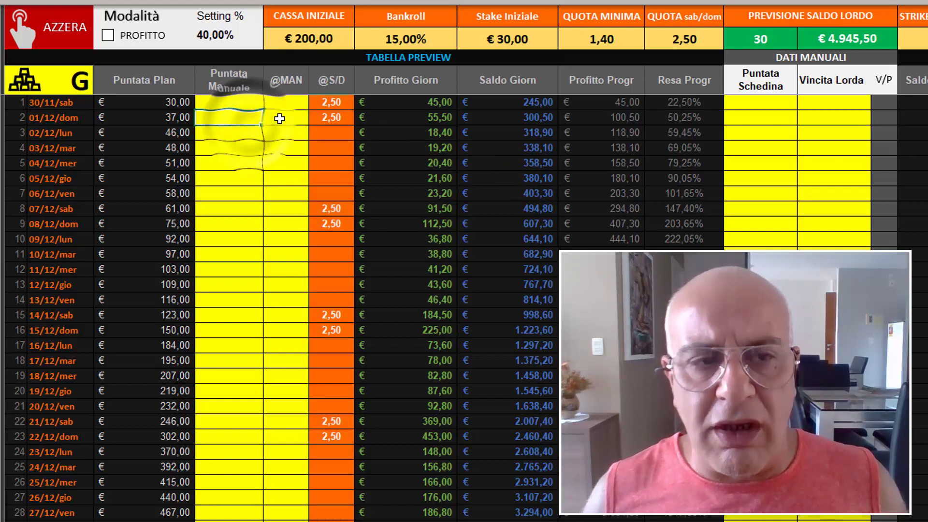
{"action": "left_click", "coordinate": [754, 118]}
{"action": "left_click", "coordinate": [809, 117]}
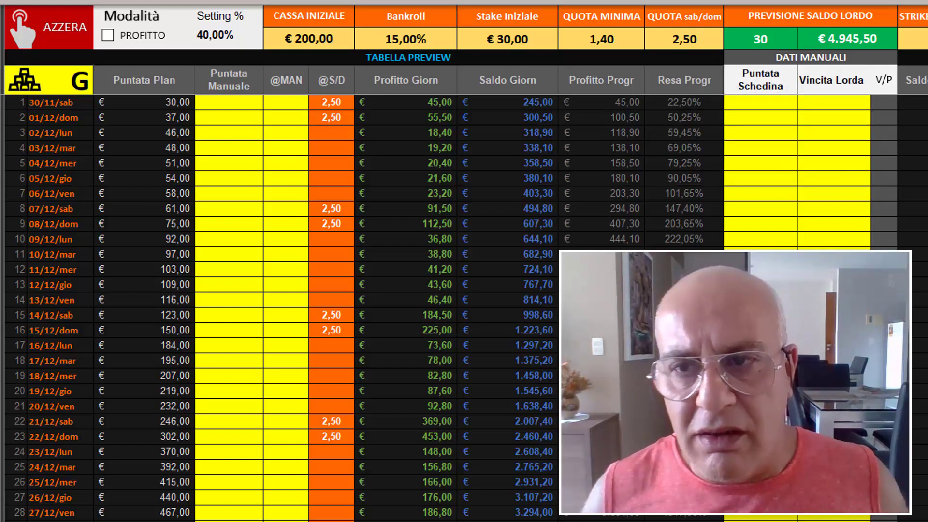
{"action": "left_click", "coordinate": [840, 149]}
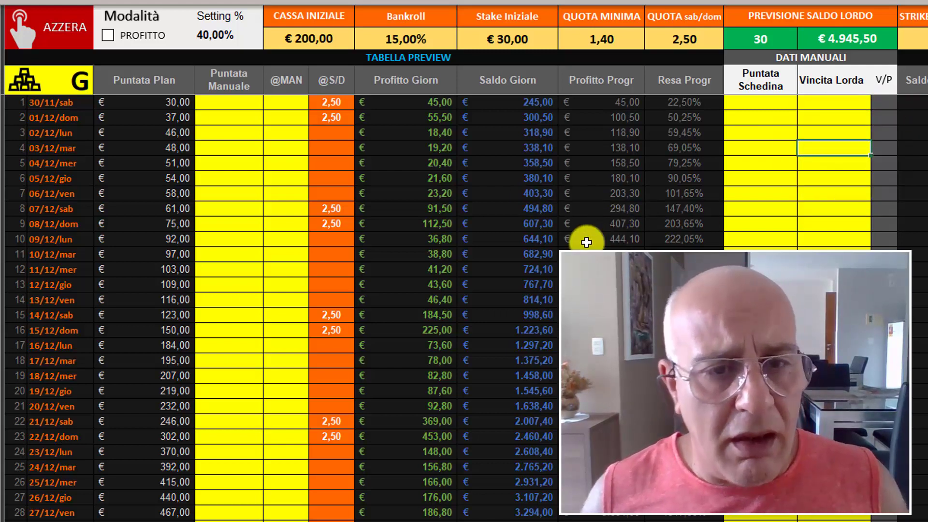
{"action": "left_click", "coordinate": [555, 224]}
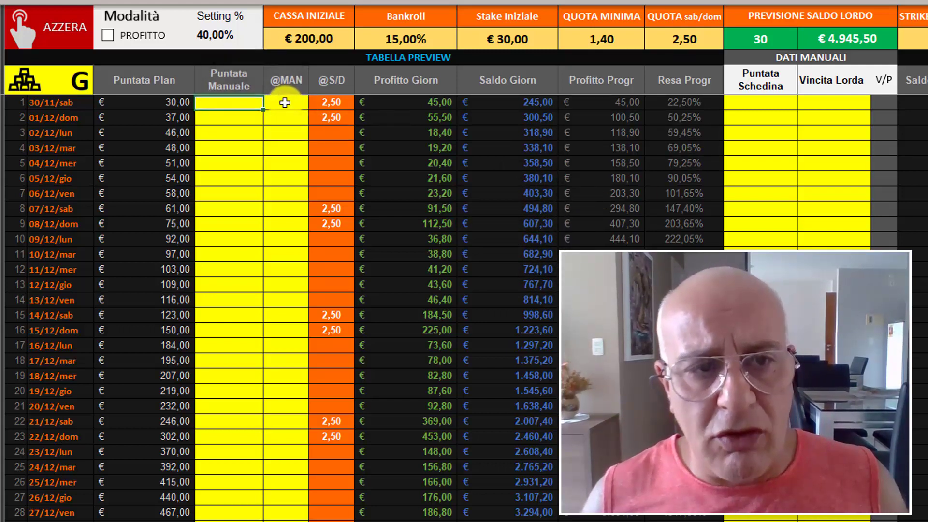
{"action": "left_click", "coordinate": [285, 103]}
{"action": "left_click", "coordinate": [290, 162]}
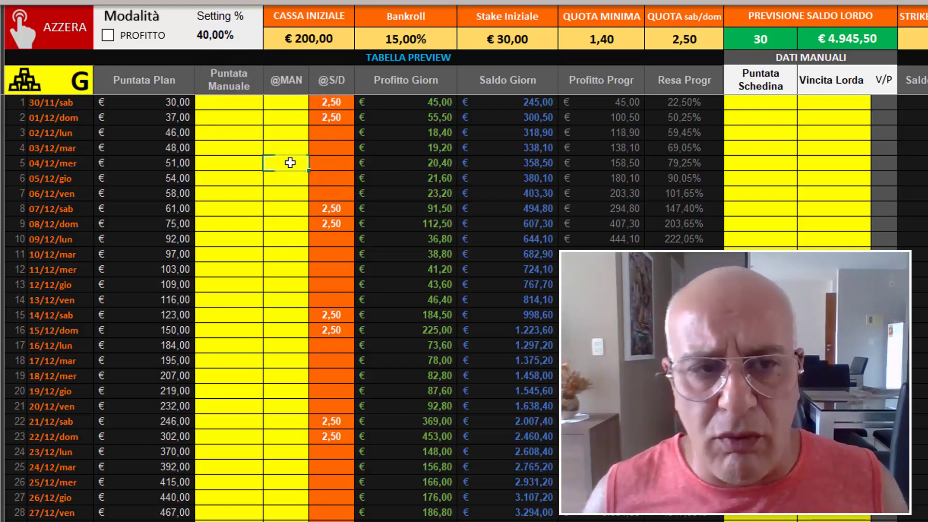
{"action": "left_click", "coordinate": [749, 101]}
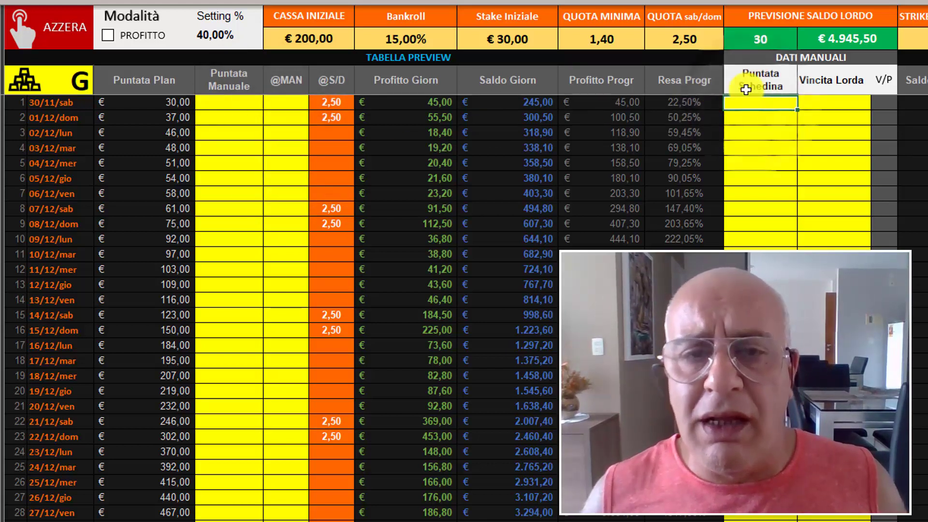
{"action": "left_click", "coordinate": [149, 102]}
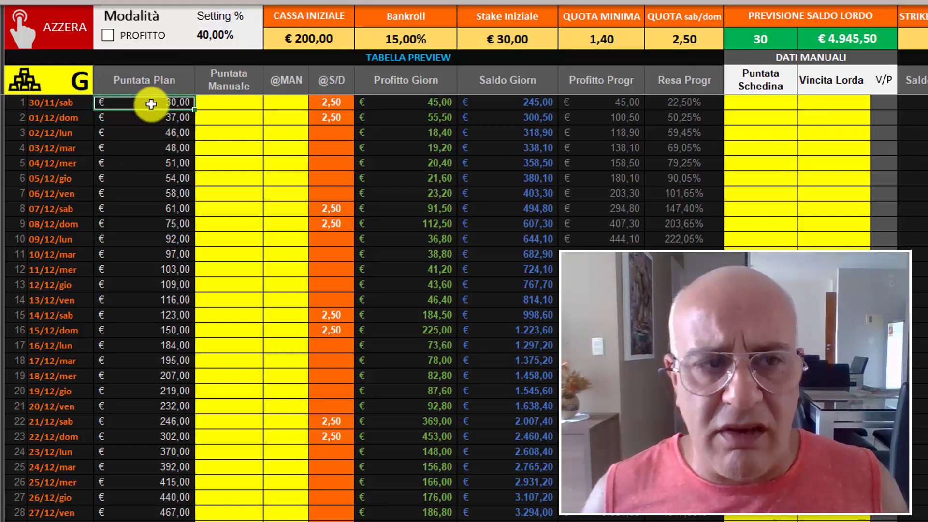
{"action": "left_click", "coordinate": [236, 101]}
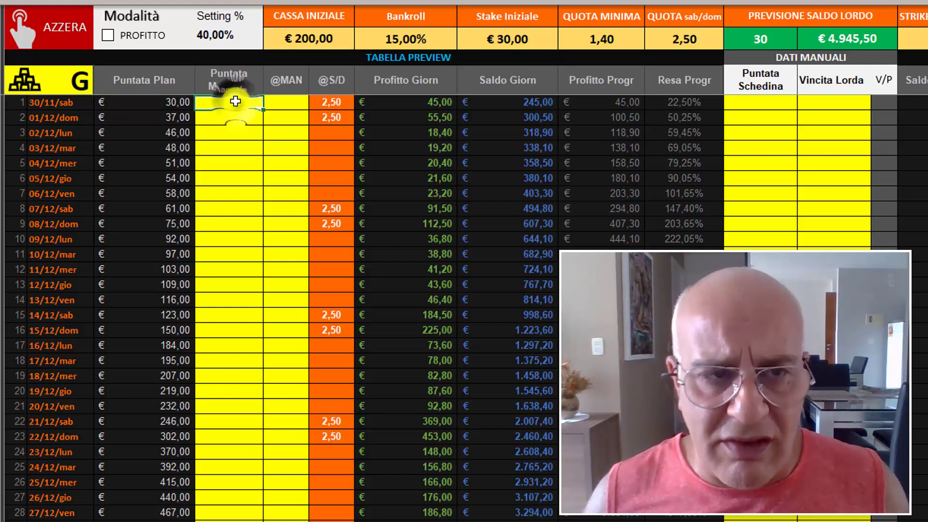
- Log day 1 with a €30 ticket stake and €105 gross win, marked as won (V)
{"action": "left_click", "coordinate": [792, 102]}
{"action": "type", "text": "30"}
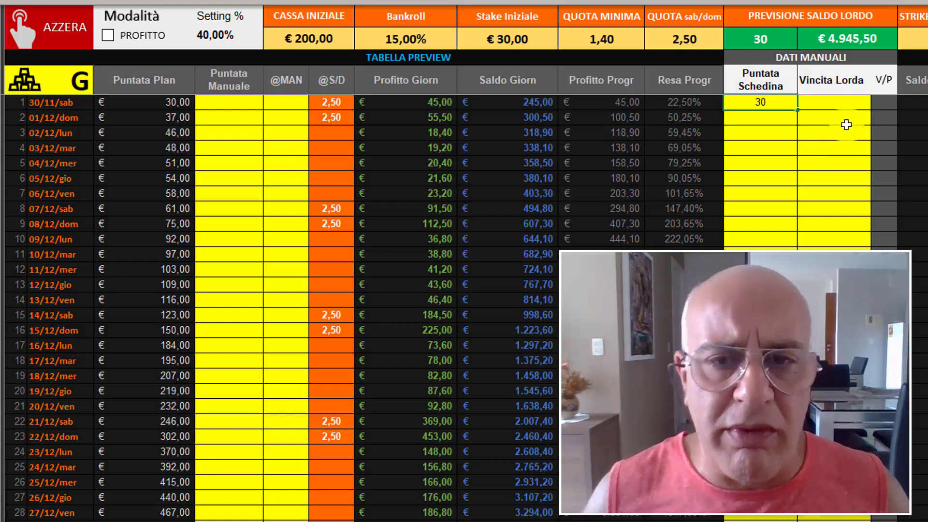
{"action": "key", "text": "Tab"}
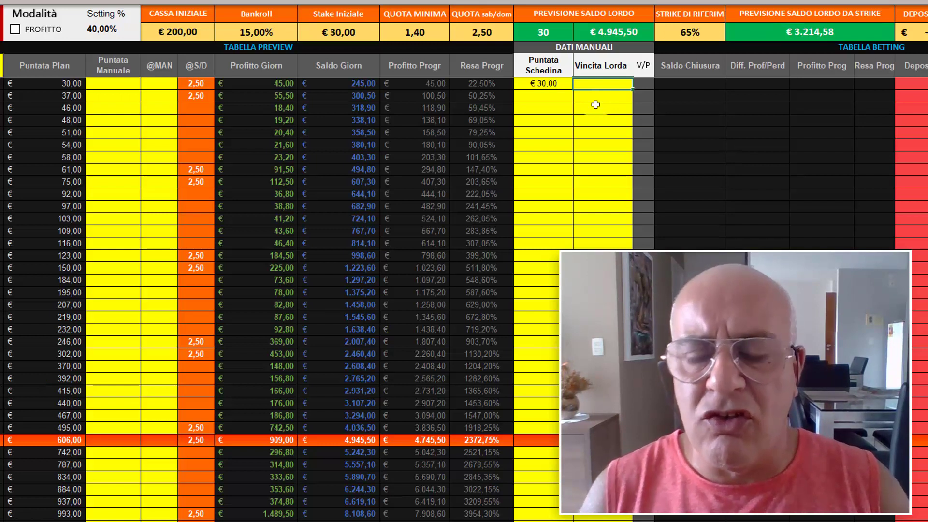
{"action": "type", "text": "105"}
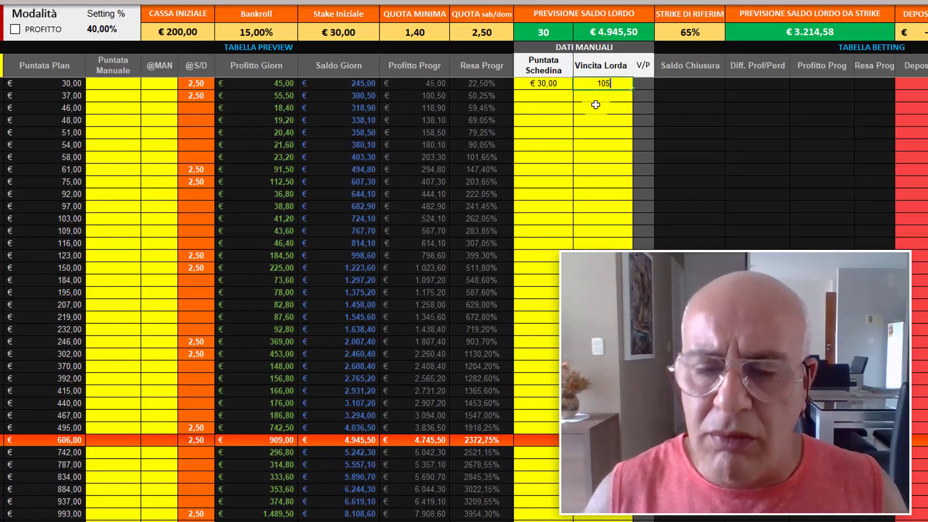
{"action": "key", "text": "Return"}
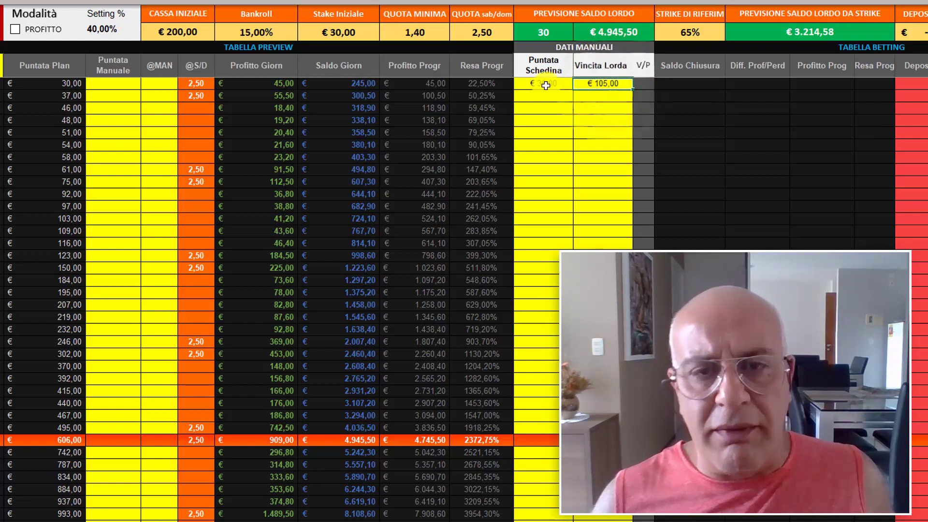
{"action": "left_click", "coordinate": [604, 84]}
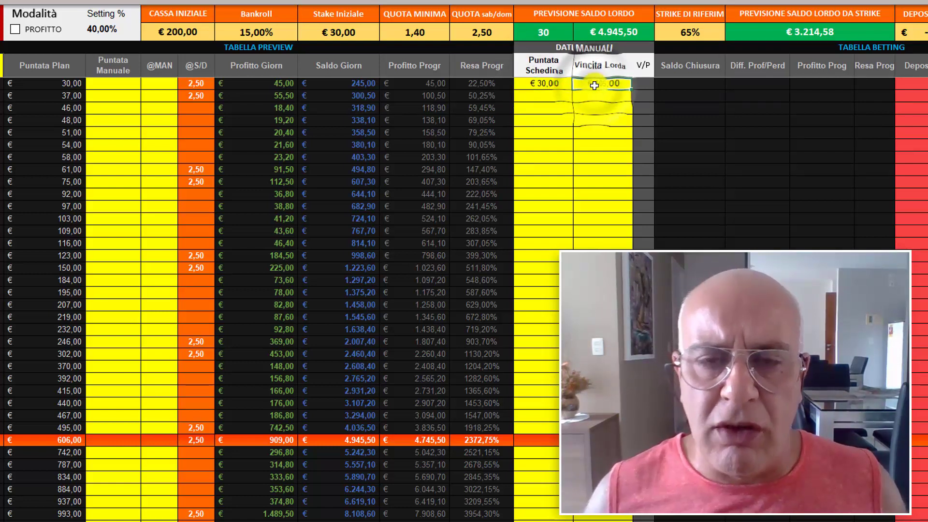
{"action": "left_click", "coordinate": [644, 83]}
{"action": "type", "text": "V"}
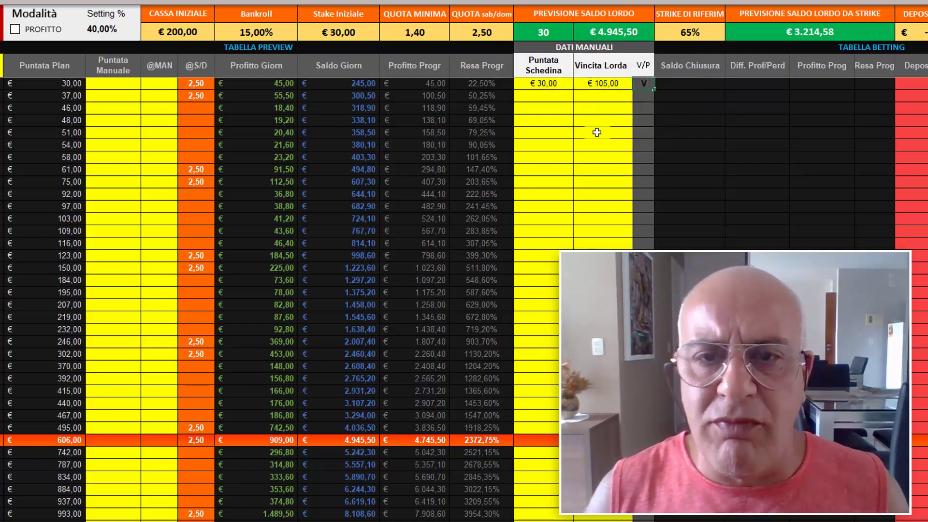
{"action": "key", "text": "Return"}
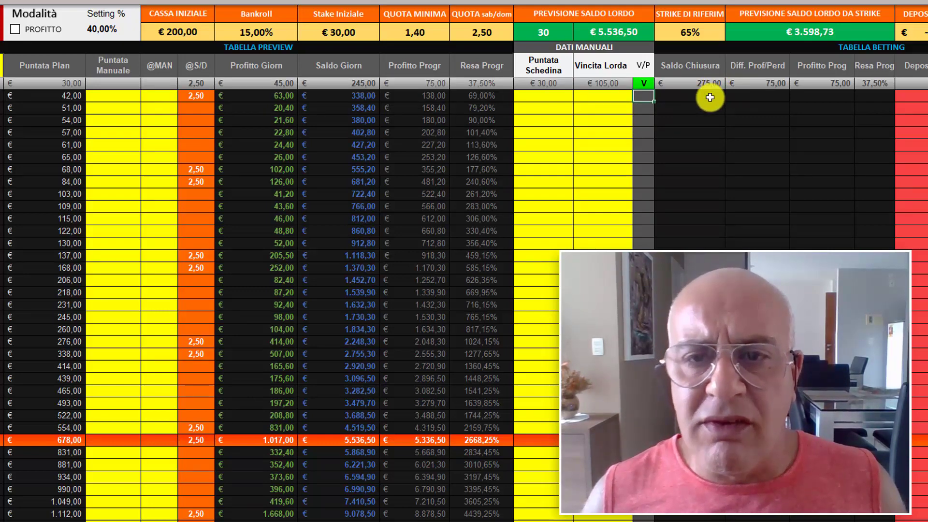
- Review day 1 results: 75,00 profit, 275,00 closing balance, 37,50% return, 42,00 next stake, 2,50 weekend odds
{"action": "left_click", "coordinate": [759, 84]}
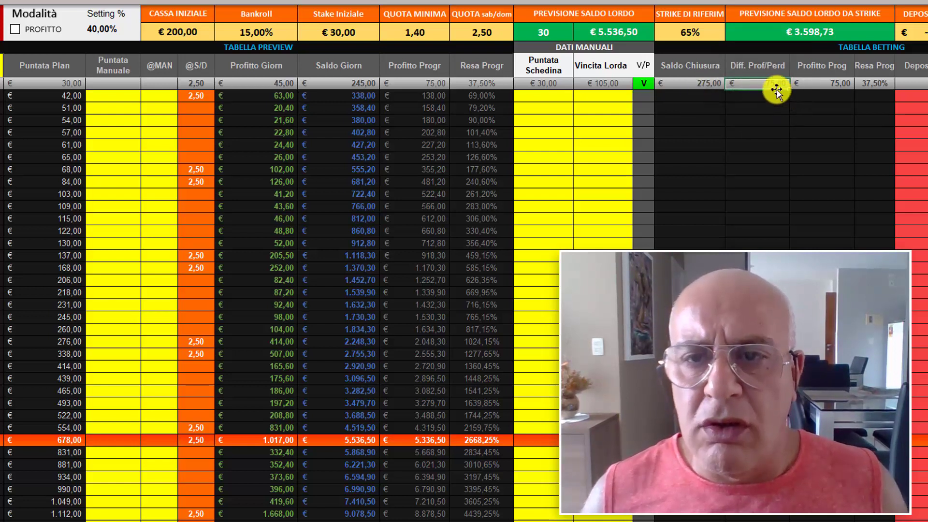
{"action": "left_click", "coordinate": [610, 87]}
{"action": "left_click", "coordinate": [550, 86]}
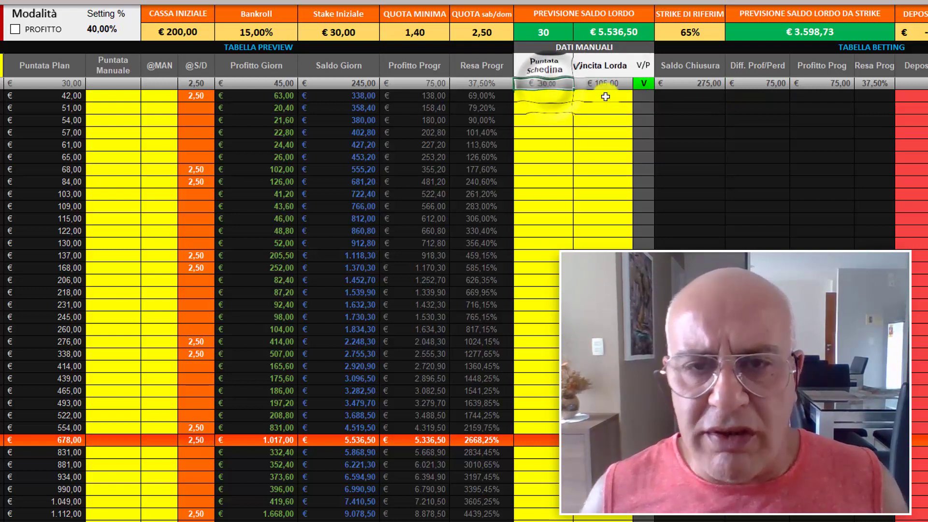
{"action": "left_click", "coordinate": [747, 86]}
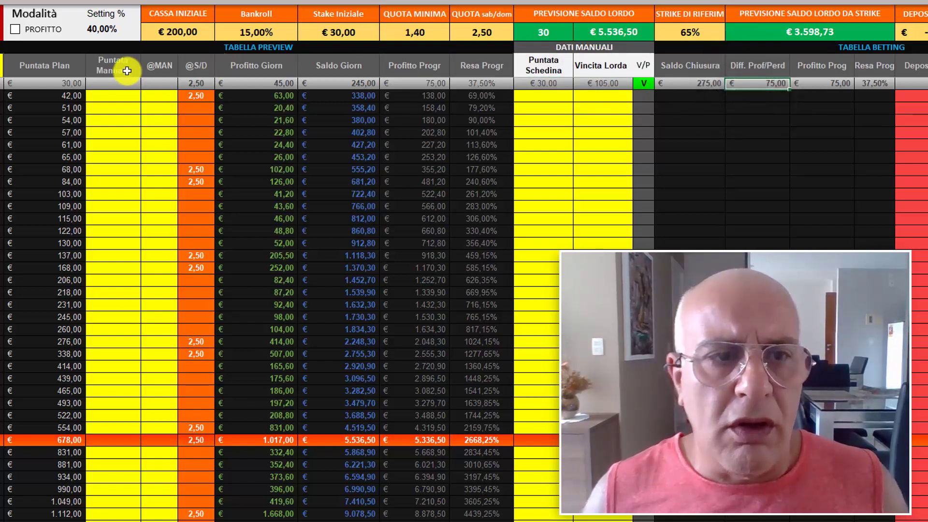
{"action": "left_click", "coordinate": [710, 83]}
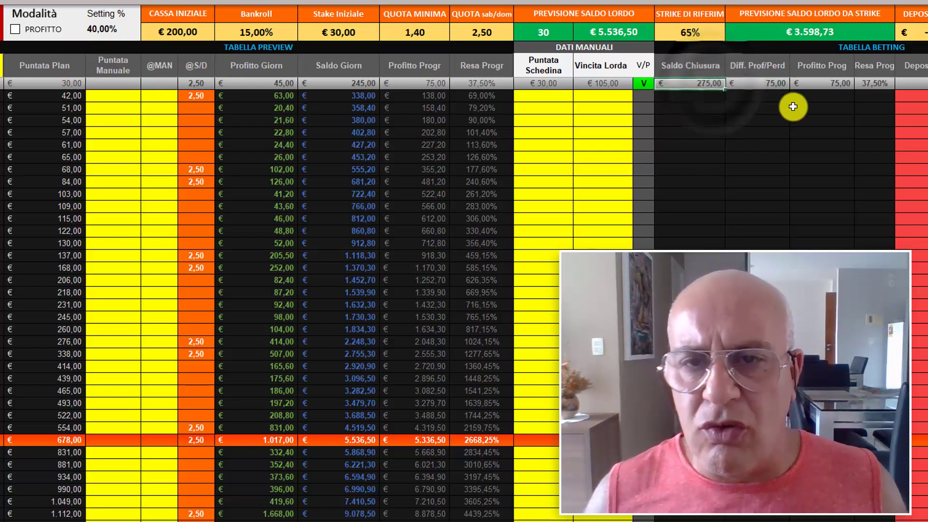
{"action": "left_click", "coordinate": [869, 85]}
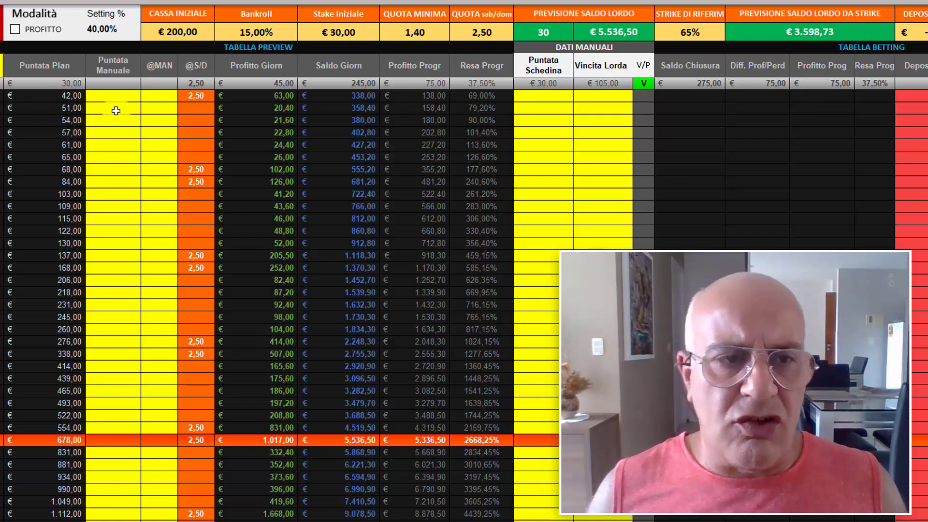
{"action": "left_click", "coordinate": [62, 95]}
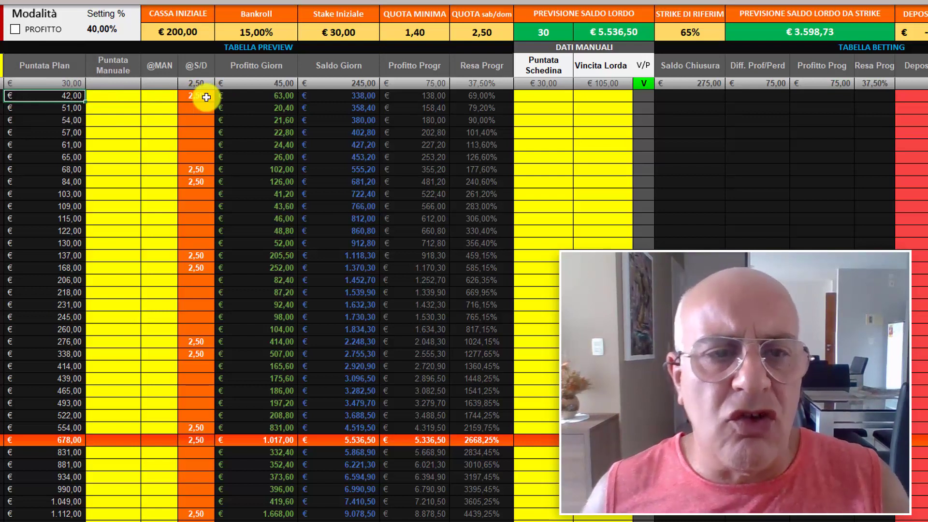
{"action": "left_click", "coordinate": [199, 96]}
{"action": "left_click", "coordinate": [469, 34]}
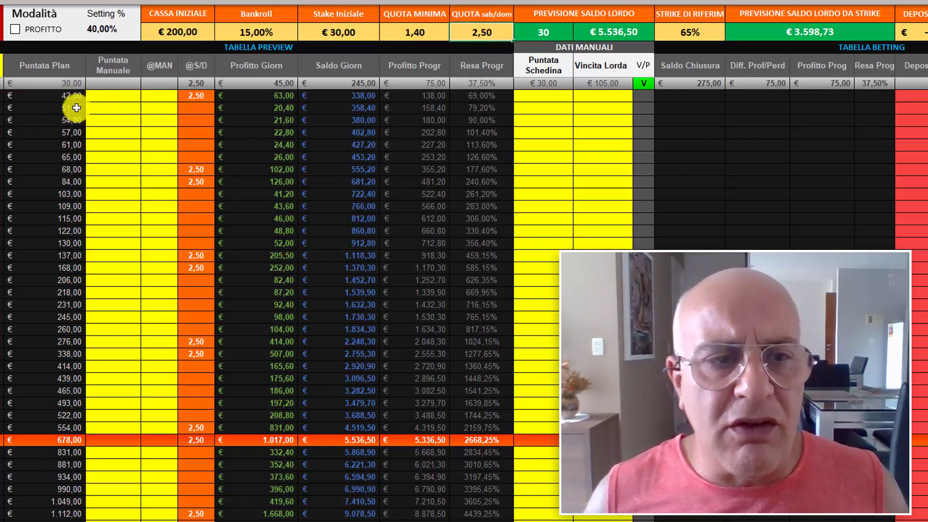
{"action": "left_click", "coordinate": [155, 111]}
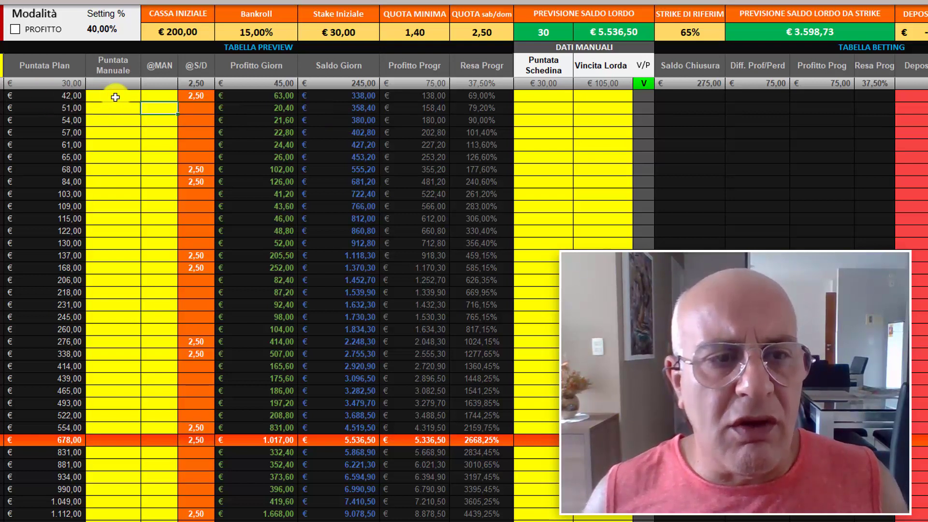
- Enter a €55,00 manual stake in the first day's Puntata Manuale cell
{"action": "left_click", "coordinate": [108, 94]}
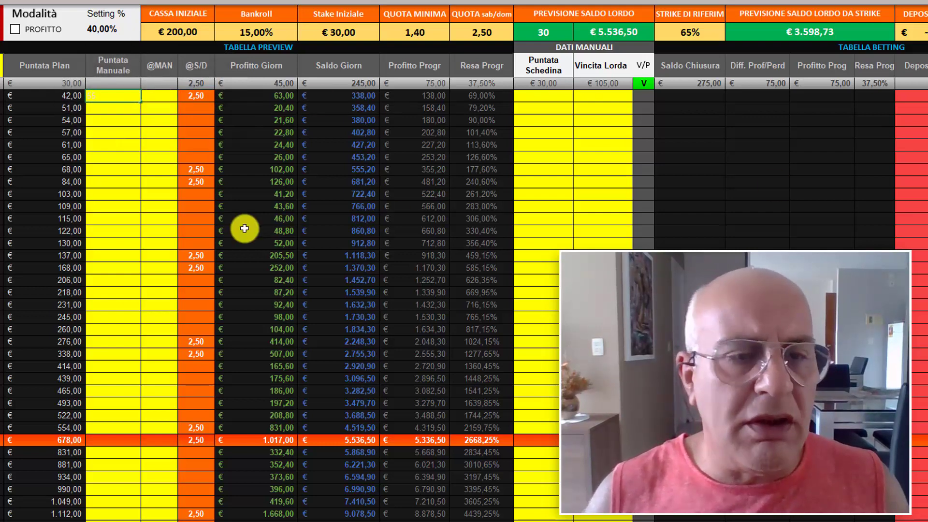
{"action": "type", "text": "4"}
{"action": "key", "text": "Return"}
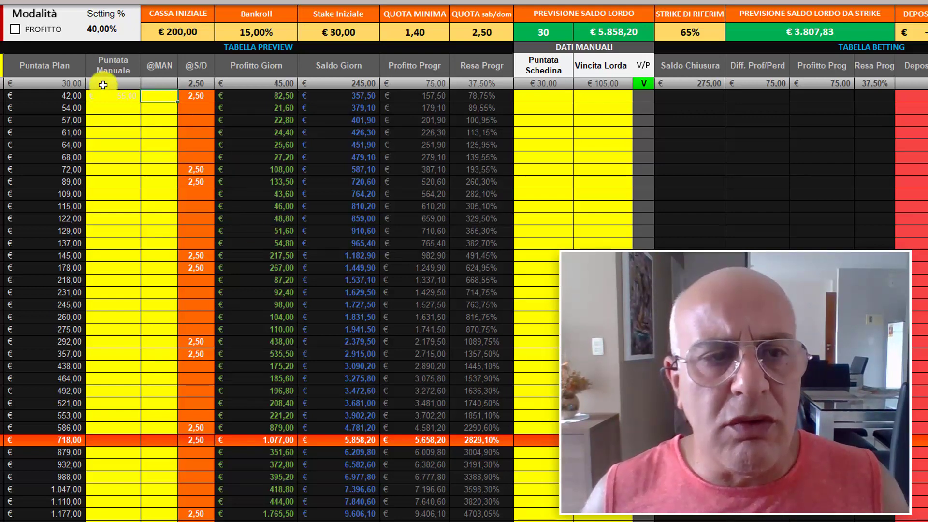
{"action": "left_click_drag", "start_coordinate": [111, 84], "coordinate": [160, 521]}
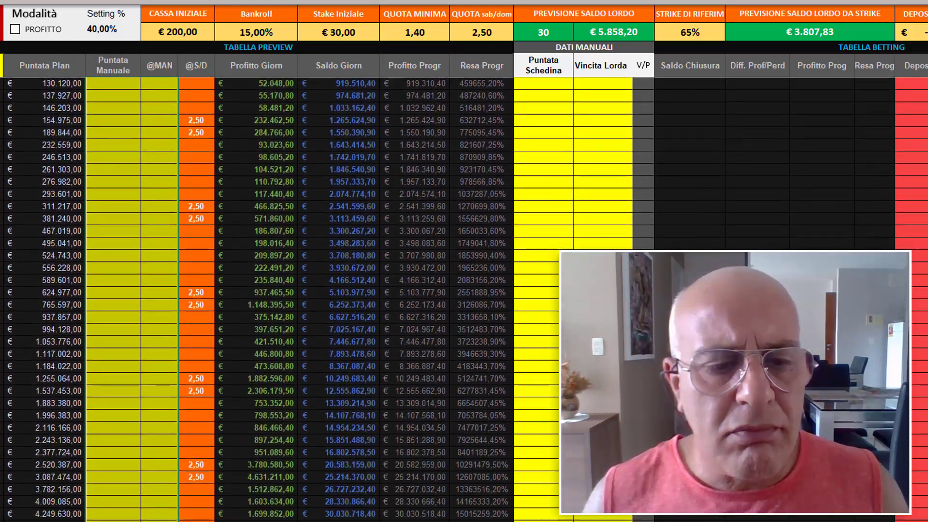
{"action": "left_click_drag", "start_coordinate": [159, 521], "coordinate": [141, 497]}
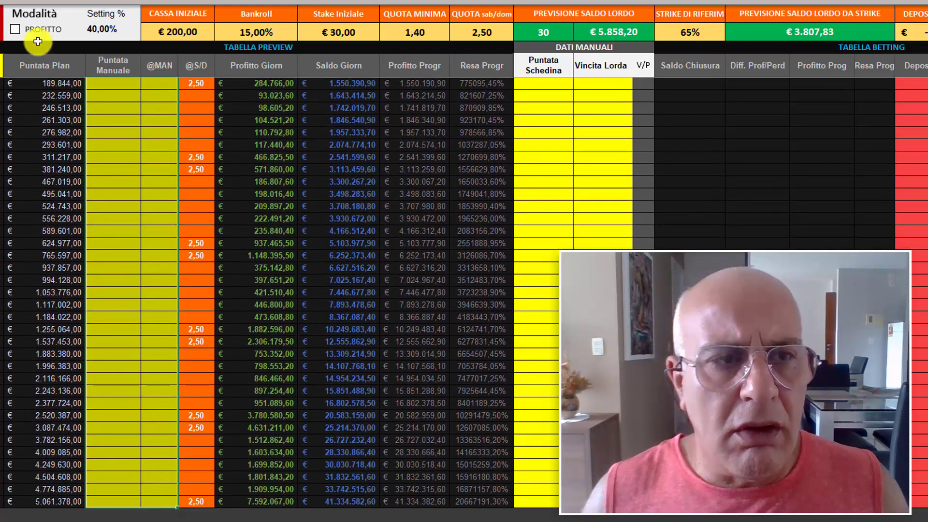
{"action": "left_click", "coordinate": [22, 1]}
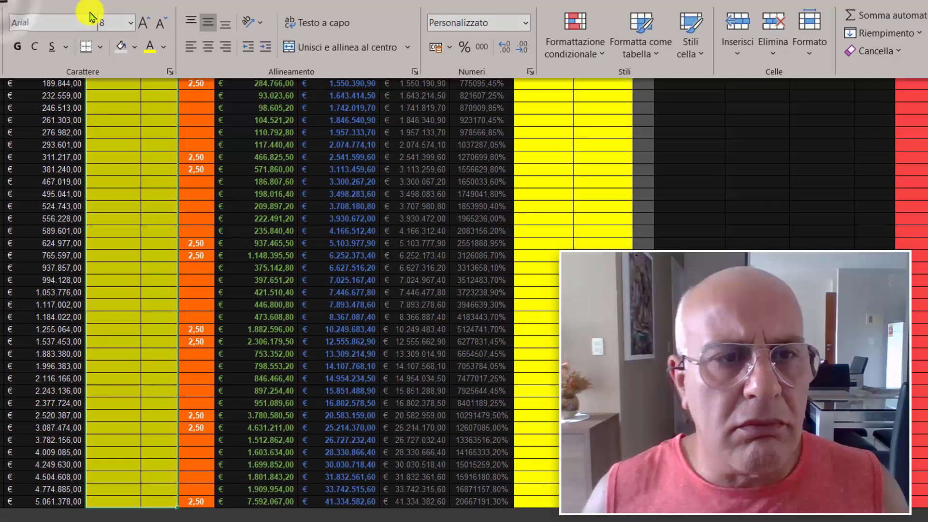
{"action": "left_click", "coordinate": [165, 46]}
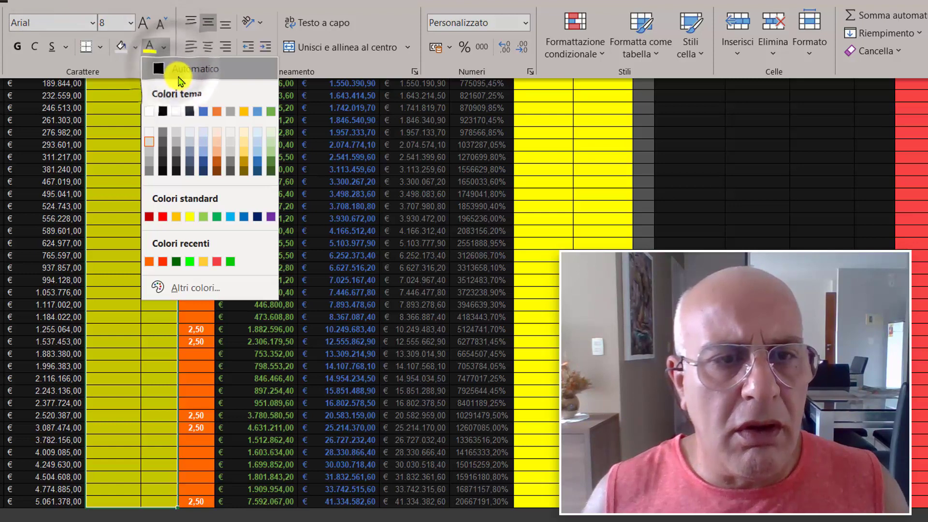
{"action": "left_click", "coordinate": [183, 73]}
{"action": "scroll", "coordinate": [216, 148], "scroll_direction": "up", "scroll_amount": 3}
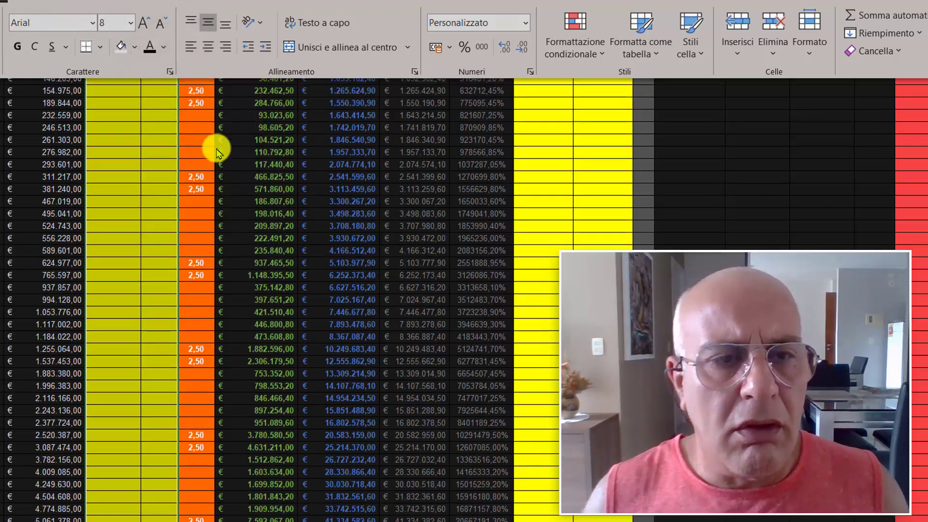
{"action": "scroll", "coordinate": [216, 147], "scroll_direction": "up", "scroll_amount": 5}
{"action": "scroll", "coordinate": [216, 147], "scroll_direction": "up", "scroll_amount": 5}
{"action": "scroll", "coordinate": [216, 148], "scroll_direction": "up", "scroll_amount": 5}
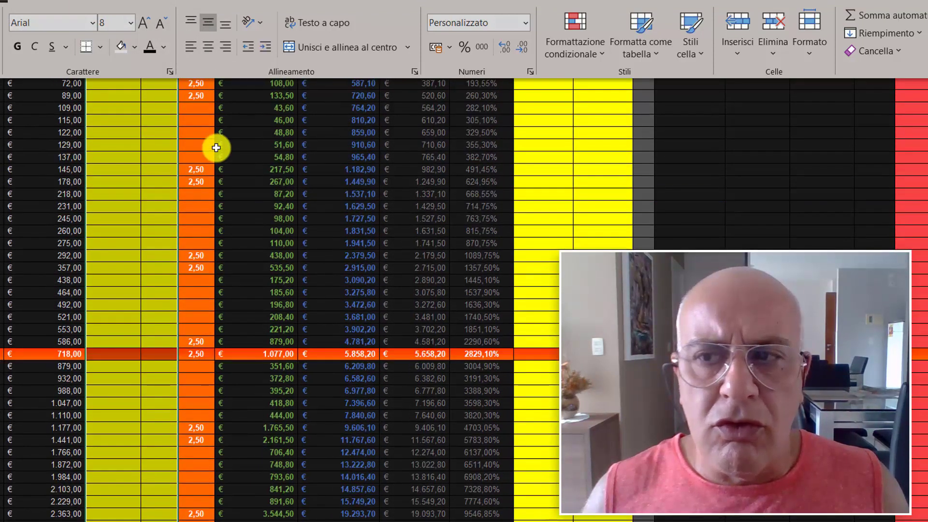
{"action": "scroll", "coordinate": [216, 147], "scroll_direction": "up", "scroll_amount": 2}
- Enter trial manual odds of 2,12 for the first day
{"action": "left_click", "coordinate": [126, 154]}
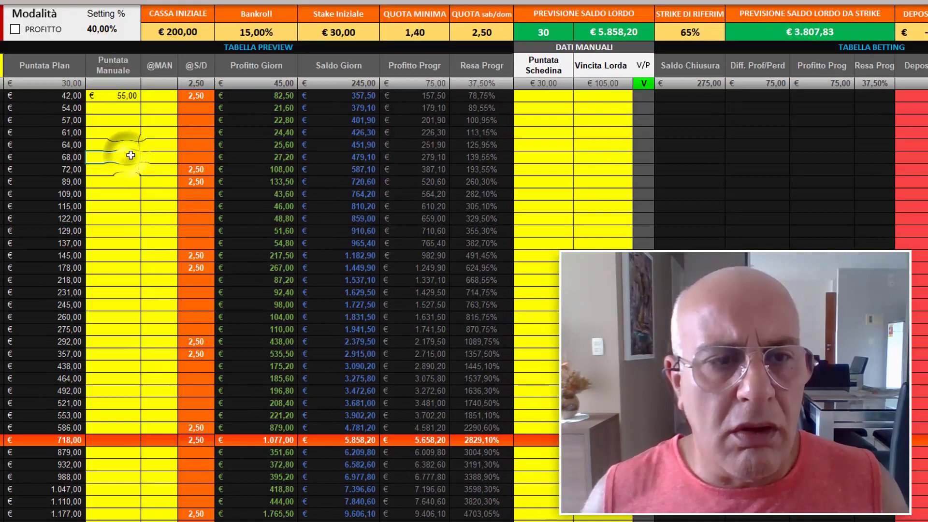
{"action": "left_click", "coordinate": [122, 95]}
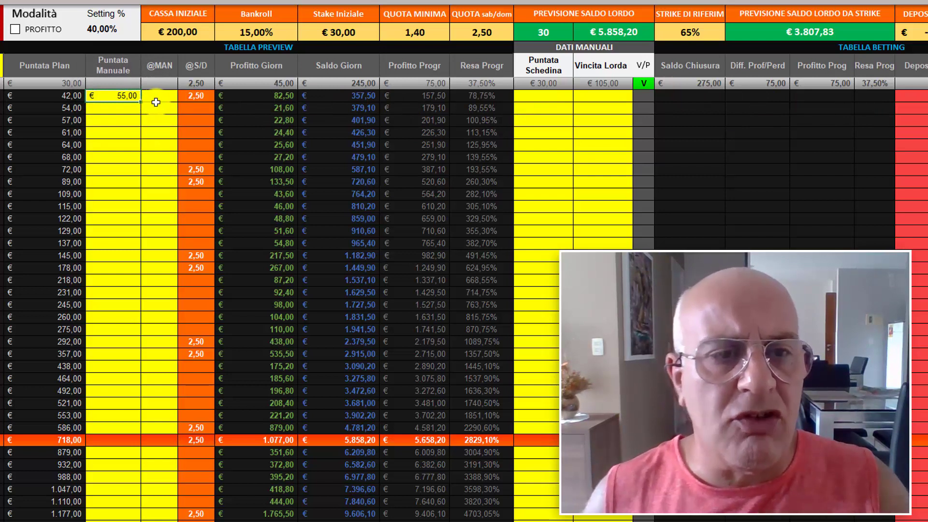
{"action": "left_click", "coordinate": [201, 98]}
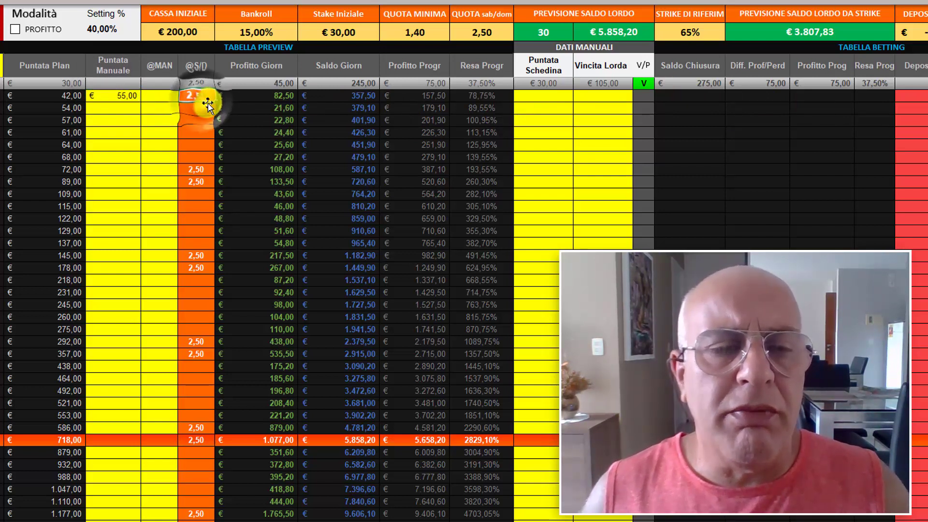
{"action": "left_click", "coordinate": [159, 98]}
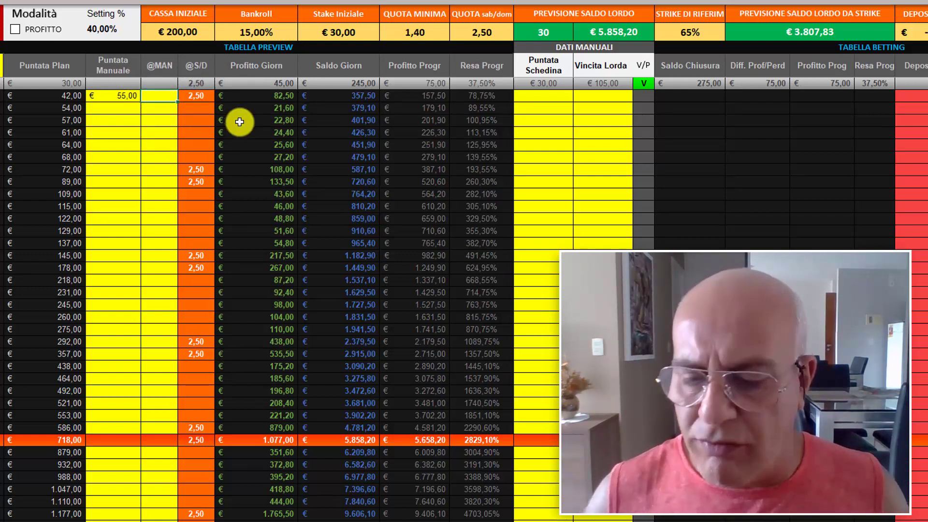
{"action": "type", "text": "2,12"}
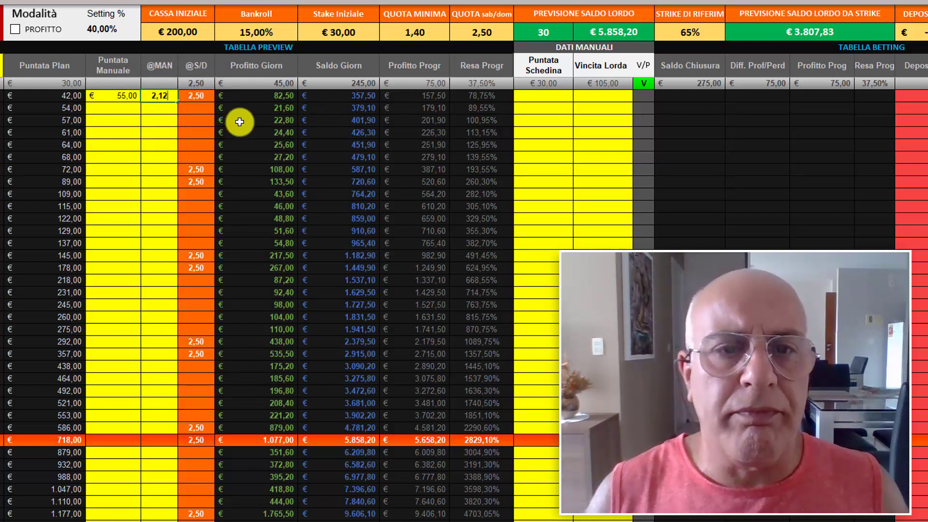
{"action": "key", "text": "Tab"}
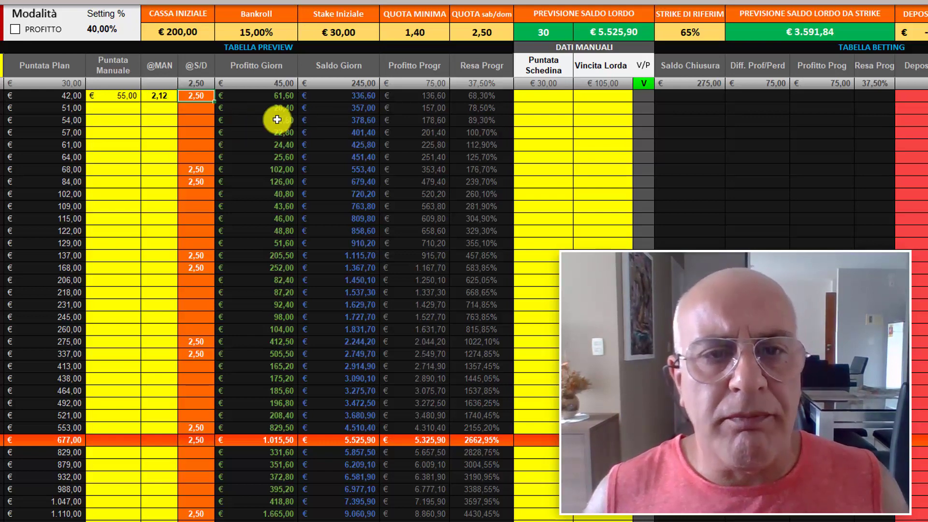
- Clear the manual odds and the €55,00 manual stake, restoring the €5.536,50 forecast
{"action": "left_click", "coordinate": [150, 96]}
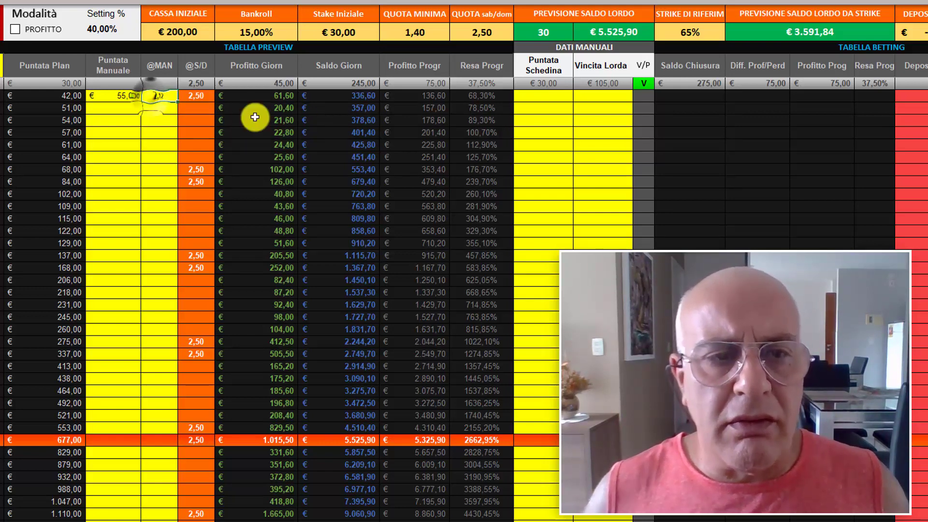
{"action": "key", "text": "Delete"}
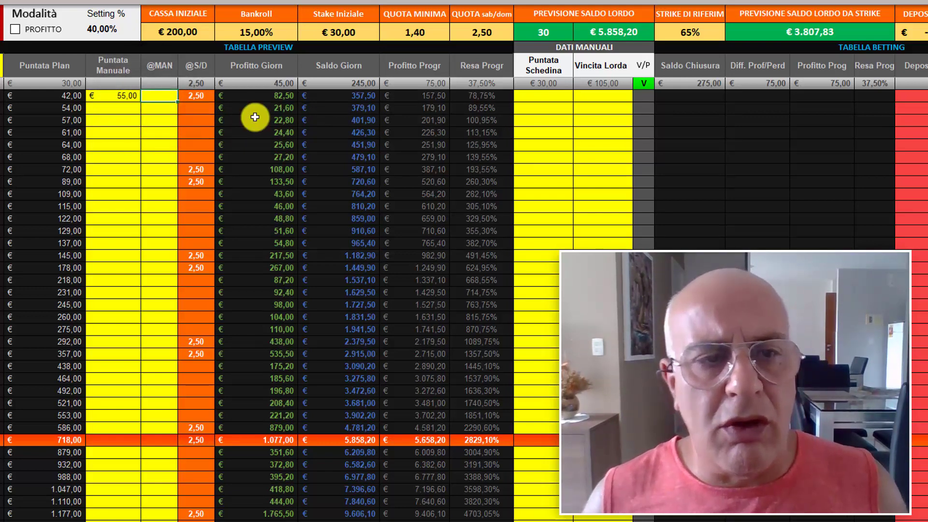
{"action": "left_click", "coordinate": [102, 100]}
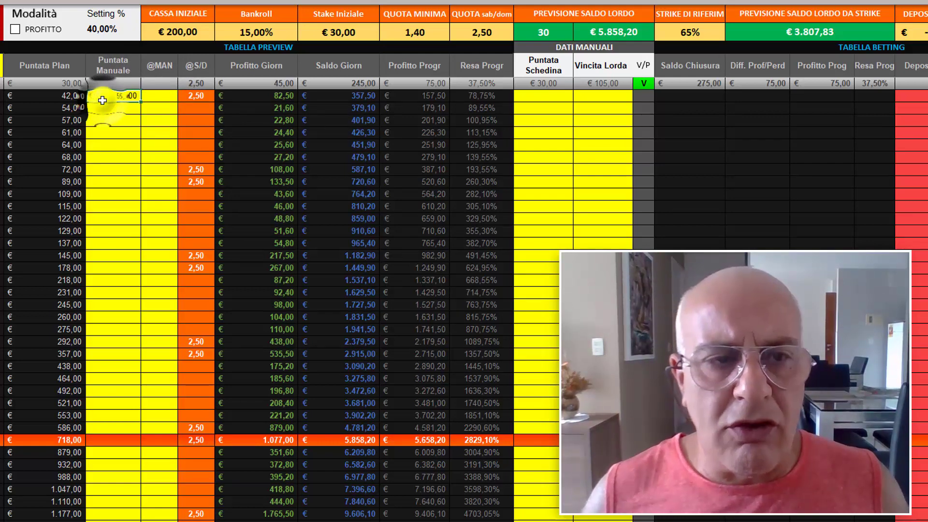
{"action": "key", "text": "Delete"}
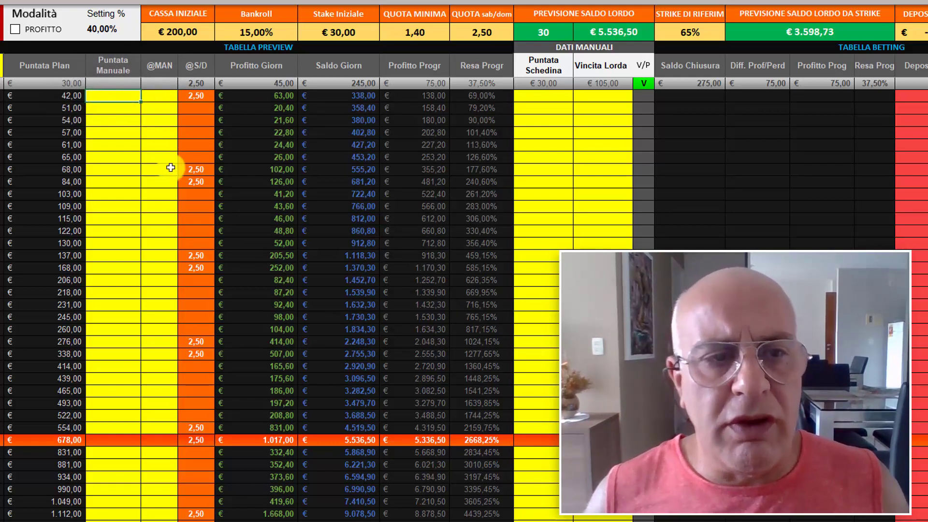
{"action": "left_click", "coordinate": [277, 96]}
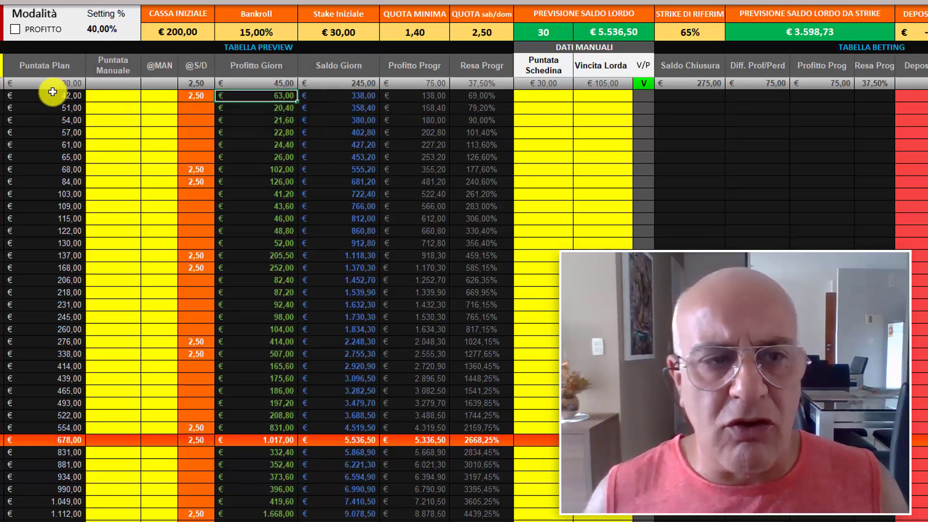
{"action": "left_click", "coordinate": [191, 96]}
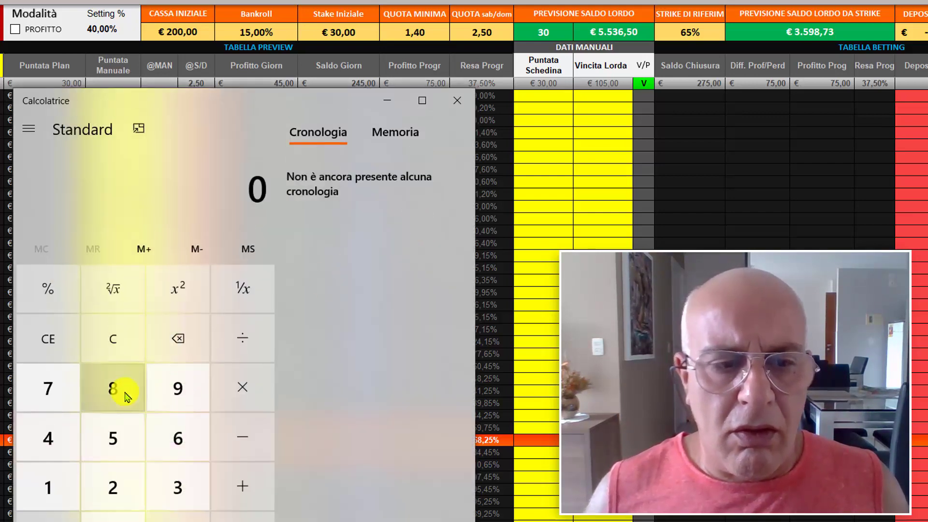
- In Calculator, compute 42 × 2,5 = 105
{"action": "left_click", "coordinate": [65, 452]}
{"action": "left_click", "coordinate": [102, 481]}
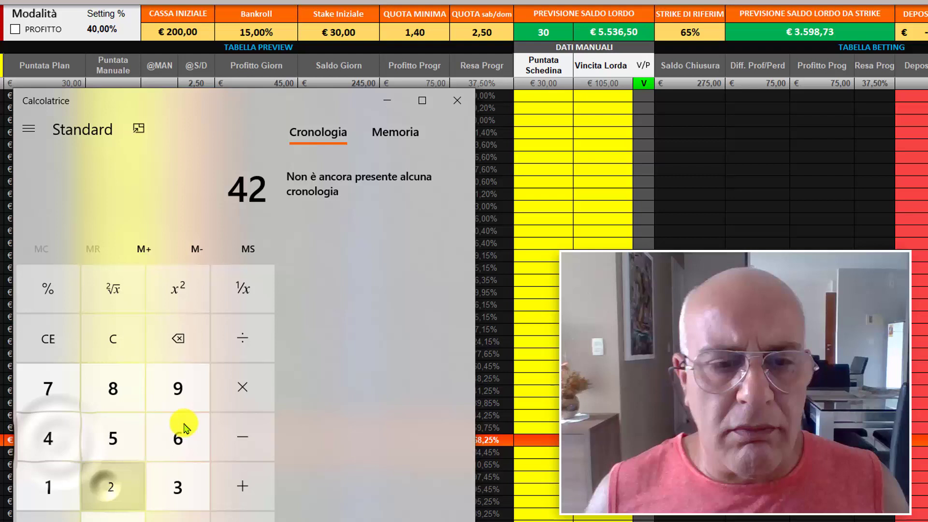
{"action": "left_click", "coordinate": [242, 384]}
{"action": "left_click", "coordinate": [112, 487]}
{"action": "left_click", "coordinate": [178, 516]}
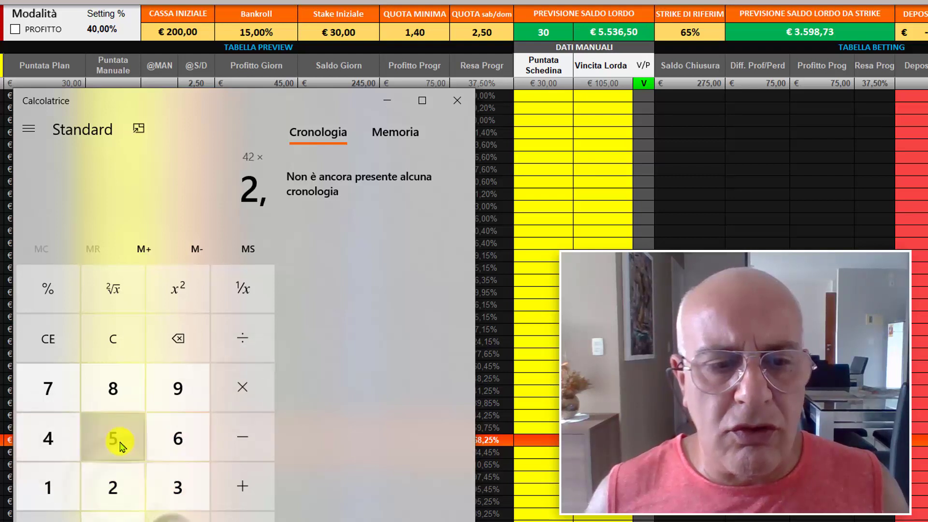
{"action": "left_click", "coordinate": [113, 438]}
{"action": "left_click", "coordinate": [239, 516]}
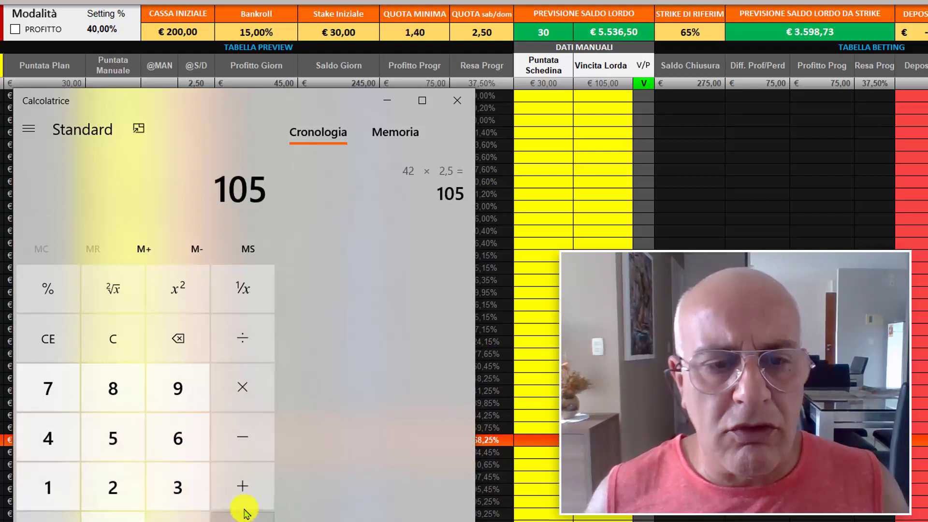
- Subtract 42 to get the 63 net profit, then close Calculator and compare with the table
{"action": "left_click", "coordinate": [242, 442]}
{"action": "left_click", "coordinate": [44, 440]}
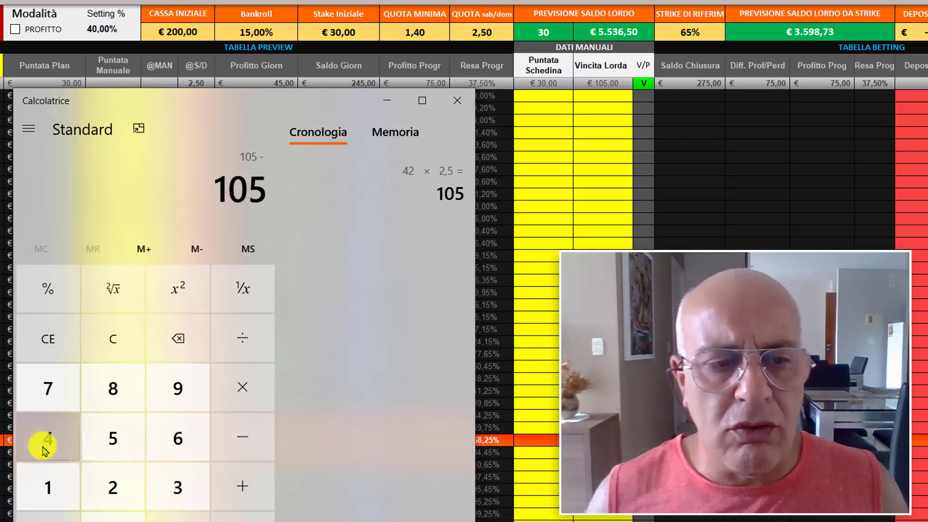
{"action": "left_click", "coordinate": [110, 486]}
{"action": "left_click", "coordinate": [242, 516]}
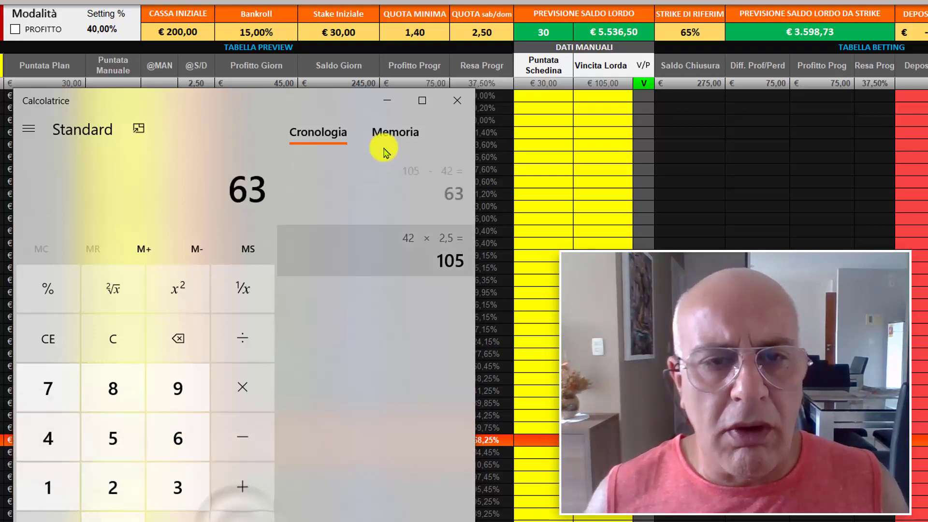
{"action": "left_click", "coordinate": [458, 101]}
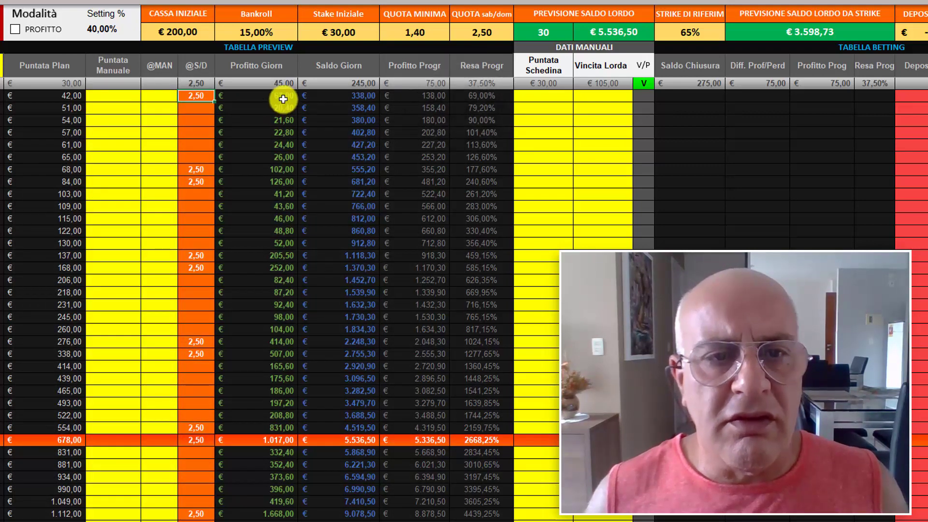
{"action": "left_click", "coordinate": [284, 97]}
{"action": "type", "text": "55"}
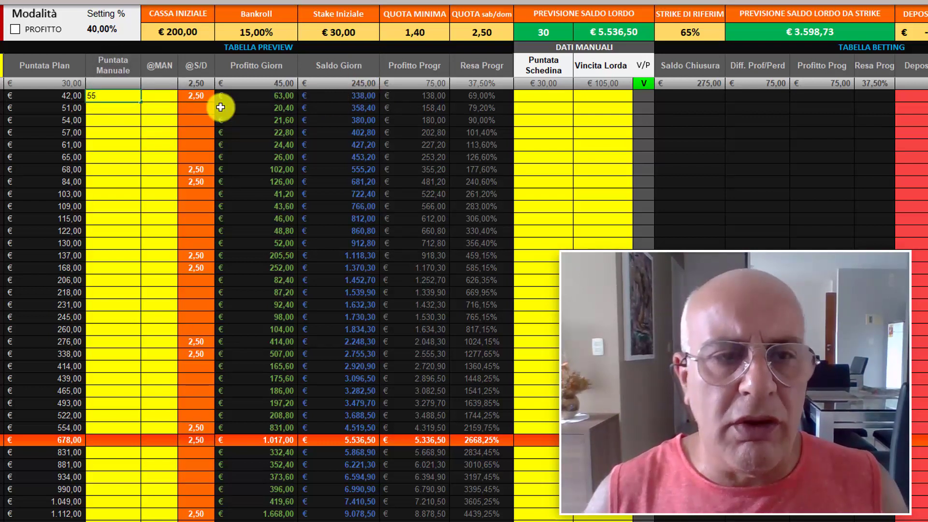
- Set the first day's manual odds to 2,12 and paste the 55,00 stake and 2,12 odds into the first row
{"action": "key", "text": "Tab"}
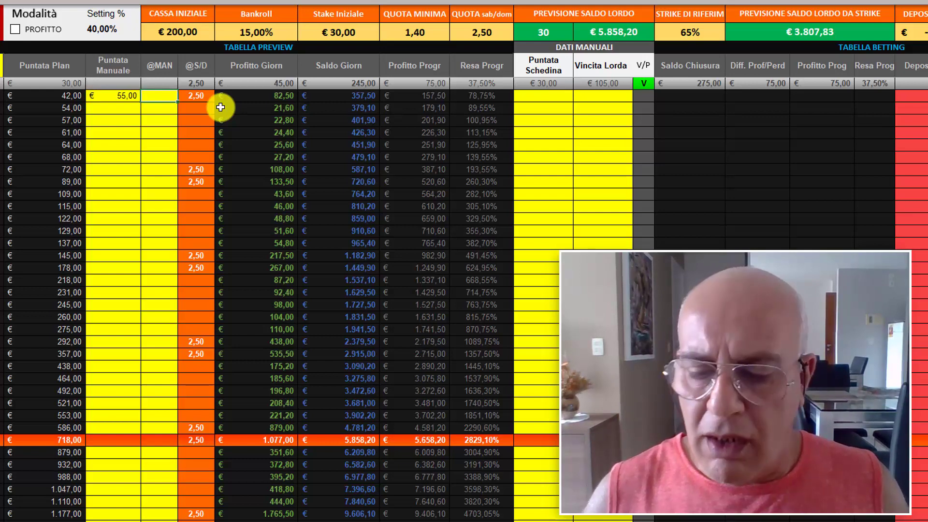
{"action": "type", "text": "2,12"}
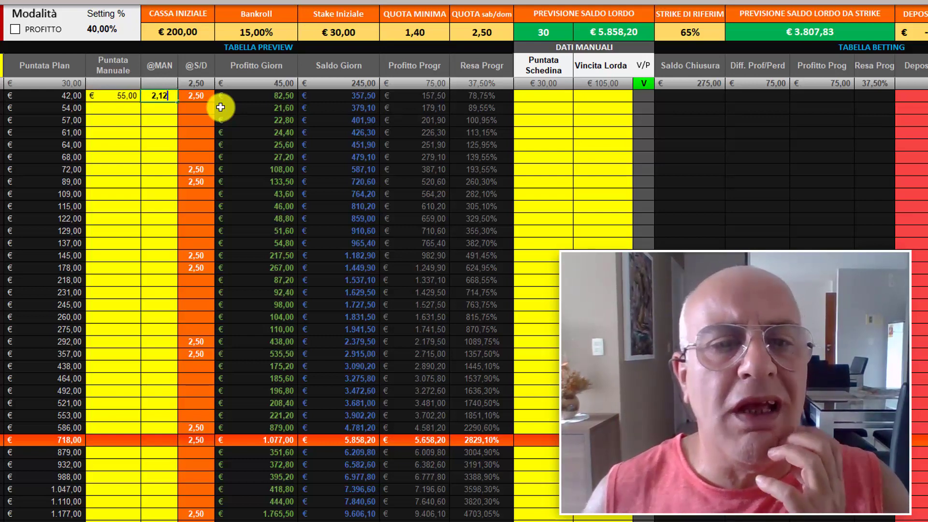
{"action": "key", "text": "Tab"}
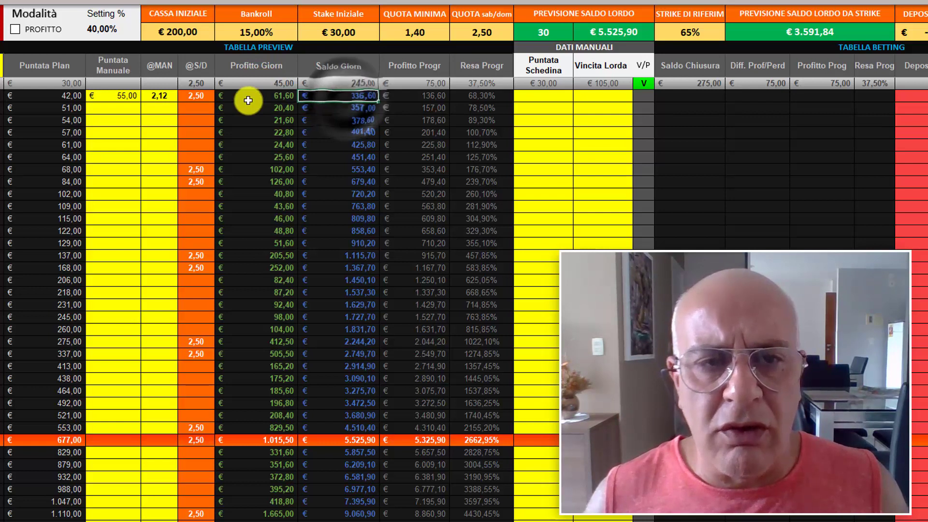
{"action": "left_click", "coordinate": [113, 94]}
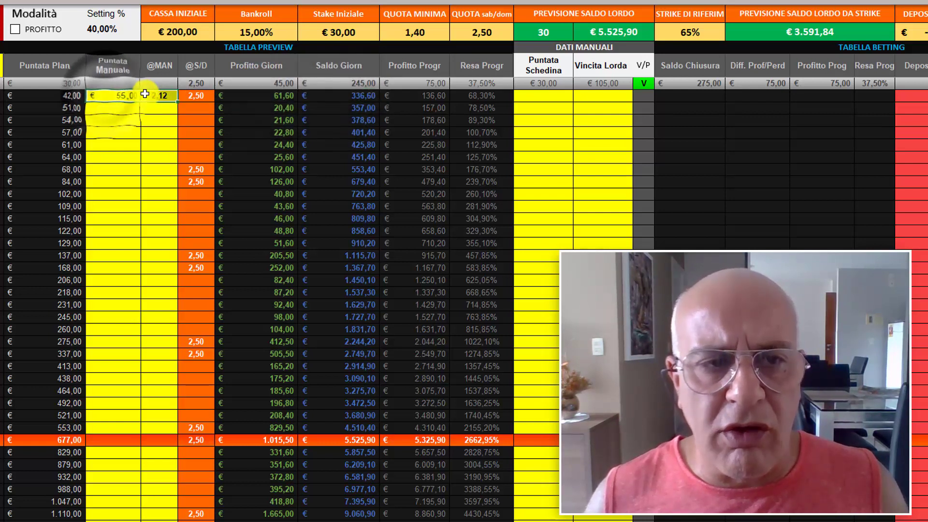
{"action": "type", "text": "55,00\t2,12"}
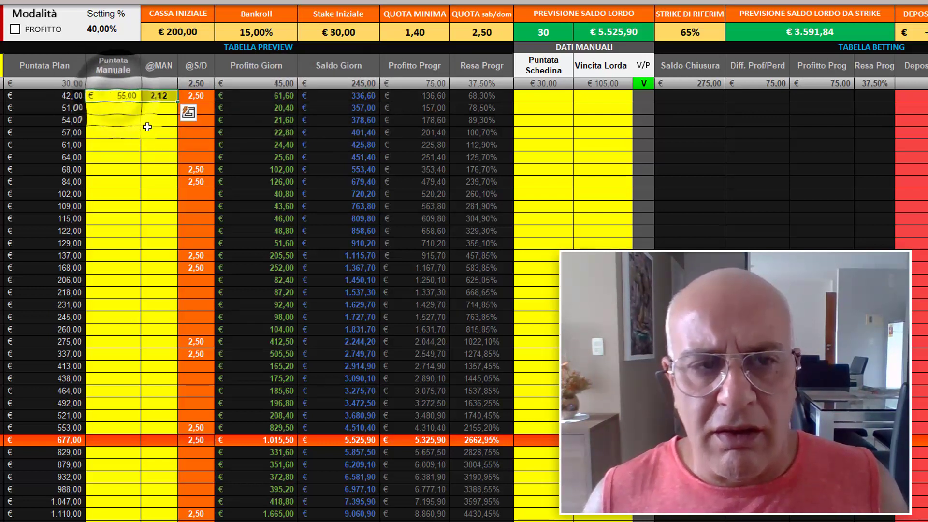
{"action": "left_click", "coordinate": [148, 128]}
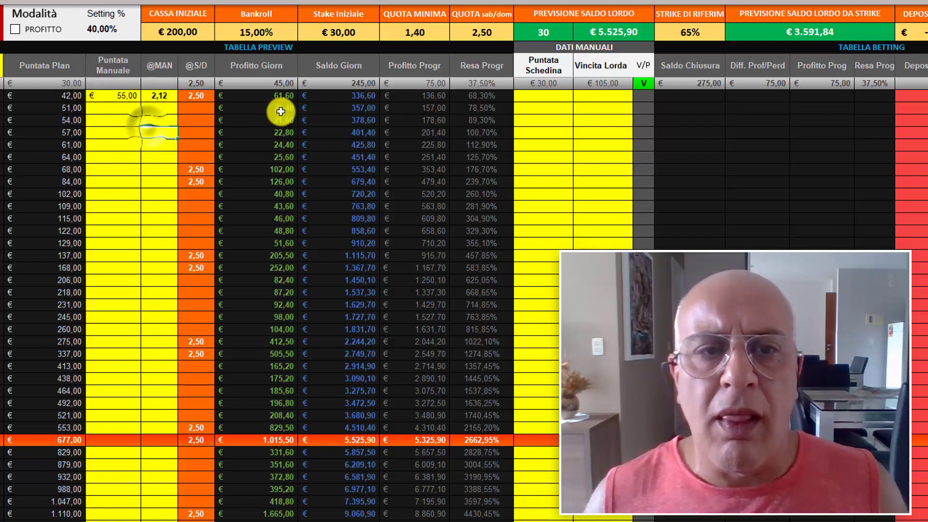
- Log a €55 ticket stake with €122,24 gross win and mark the day lost (P)
{"action": "left_click", "coordinate": [520, 96]}
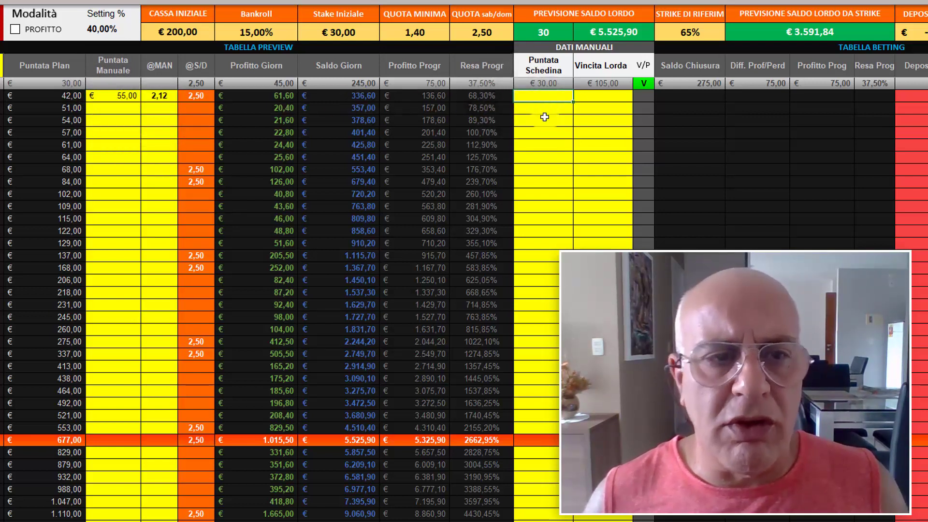
{"action": "type", "text": "55"}
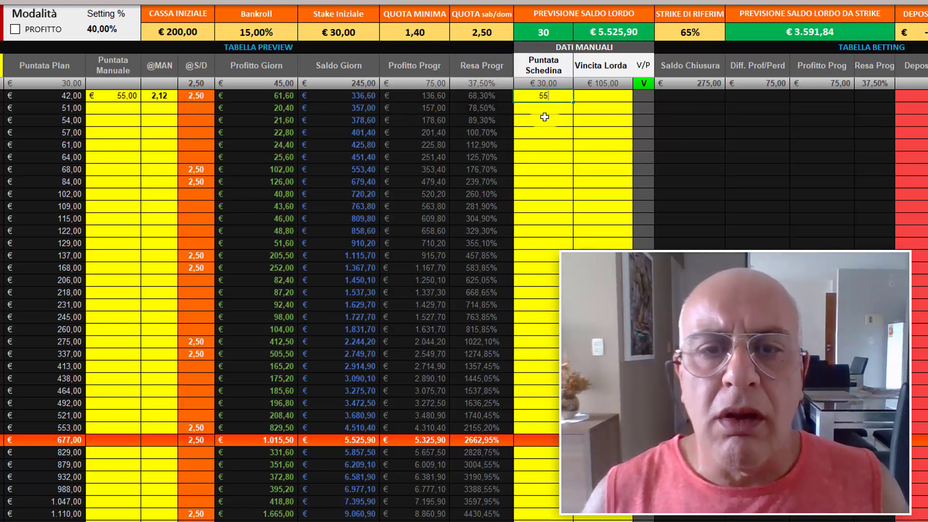
{"action": "key", "text": "Tab"}
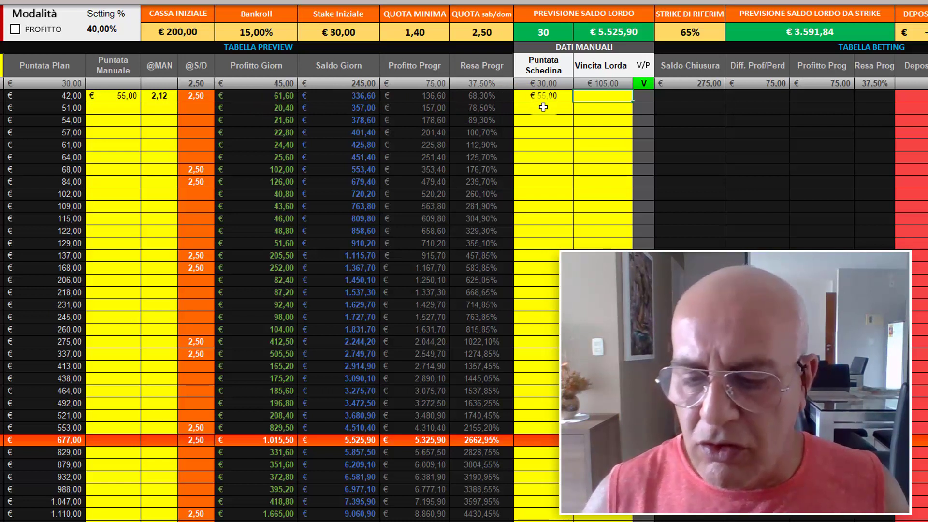
{"action": "type", "text": "122,24"}
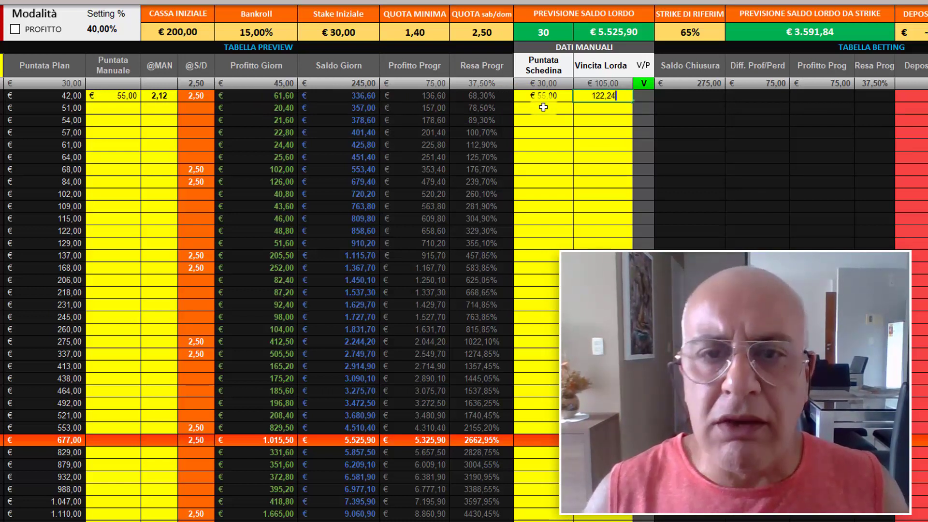
{"action": "key", "text": "Tab"}
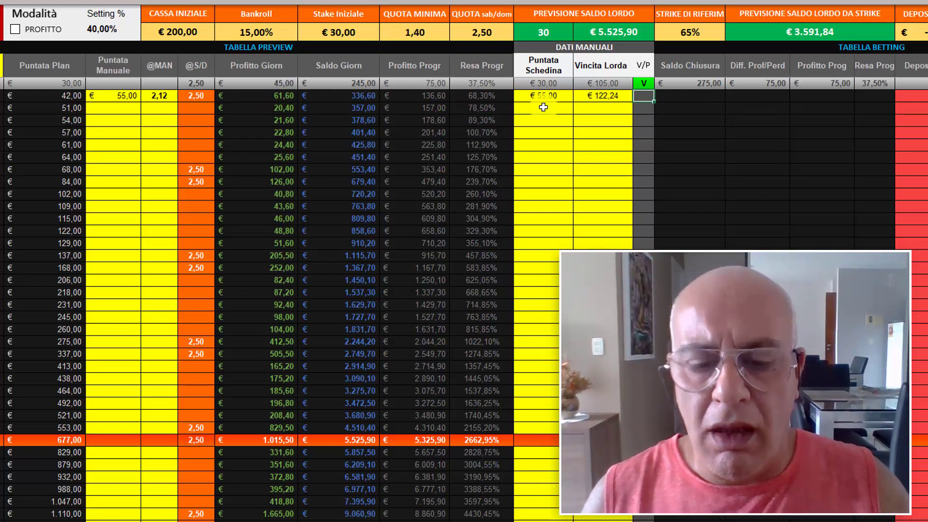
{"action": "type", "text": "p"}
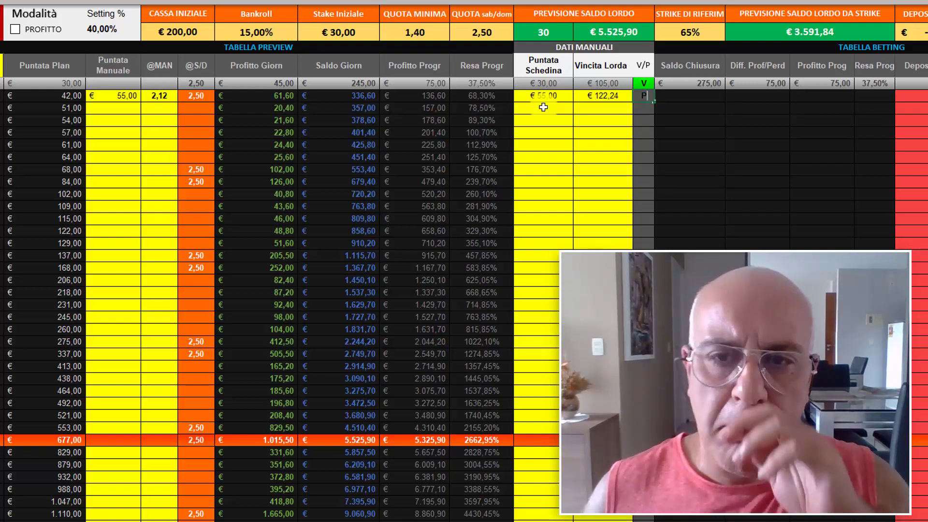
{"action": "key", "text": "Return"}
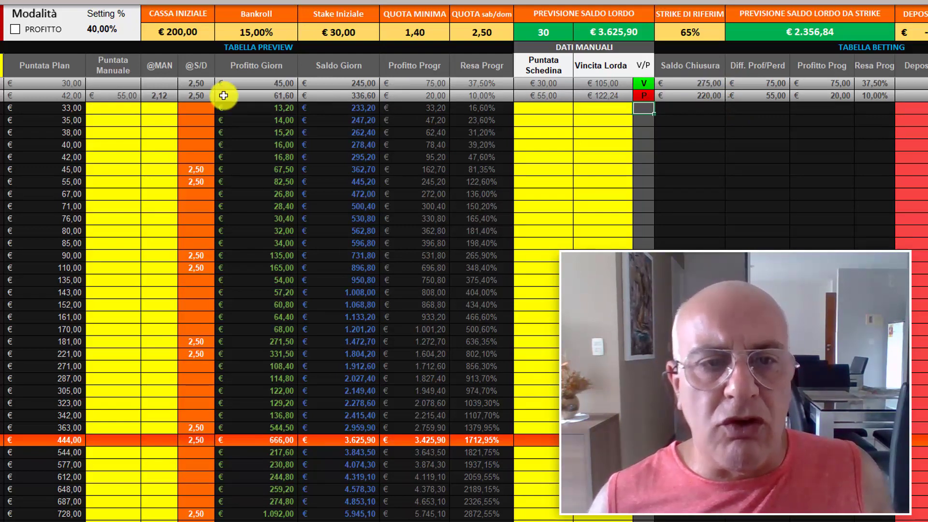
- Review the 220,00 closing balance, 20,00 progressive profit, 10,00% return and 33,00 plan stake
{"action": "left_click", "coordinate": [705, 96]}
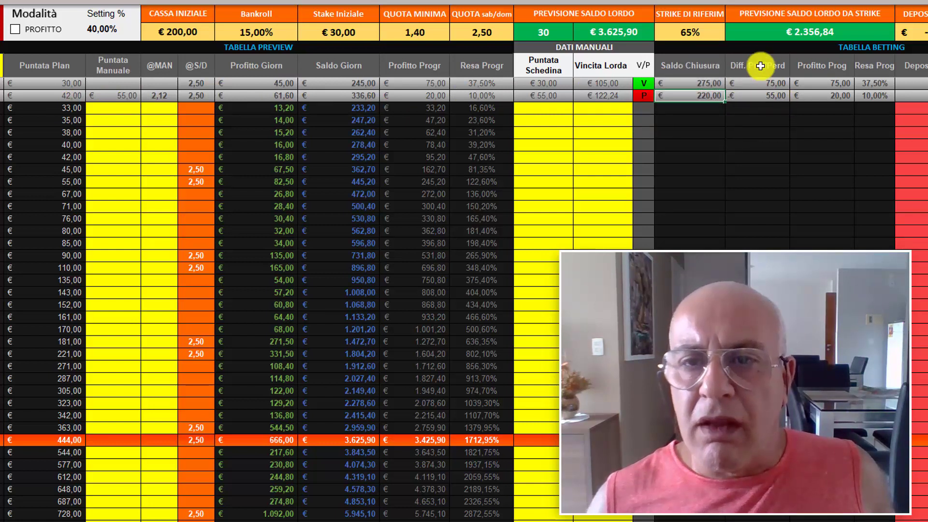
{"action": "left_click", "coordinate": [742, 100]}
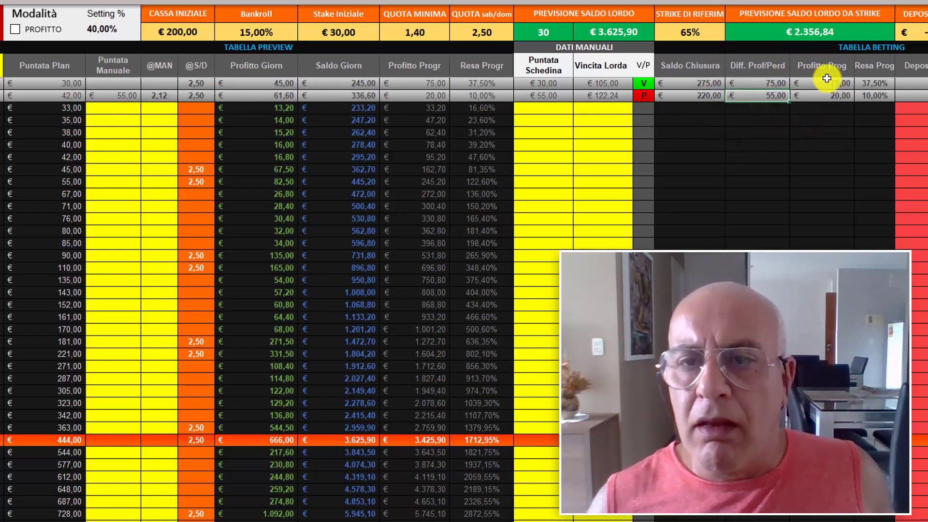
{"action": "left_click", "coordinate": [846, 95]}
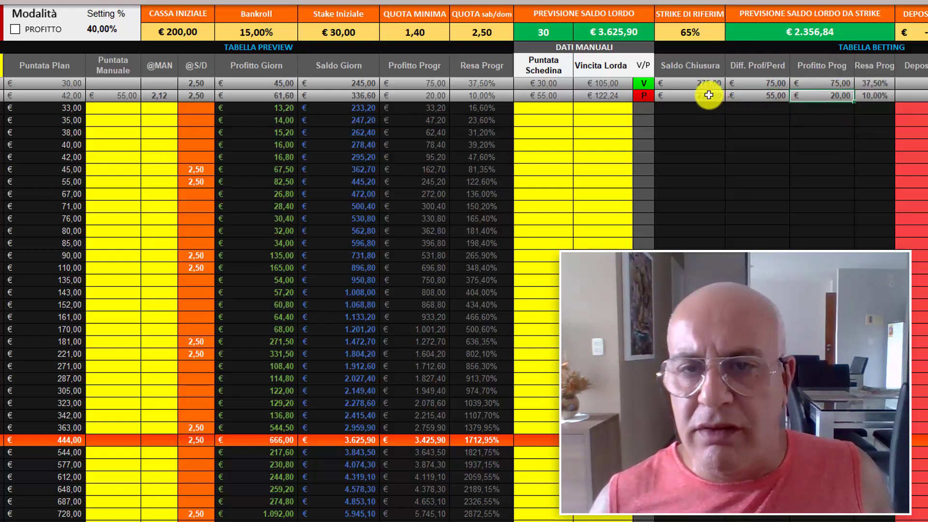
{"action": "key", "text": "Right"}
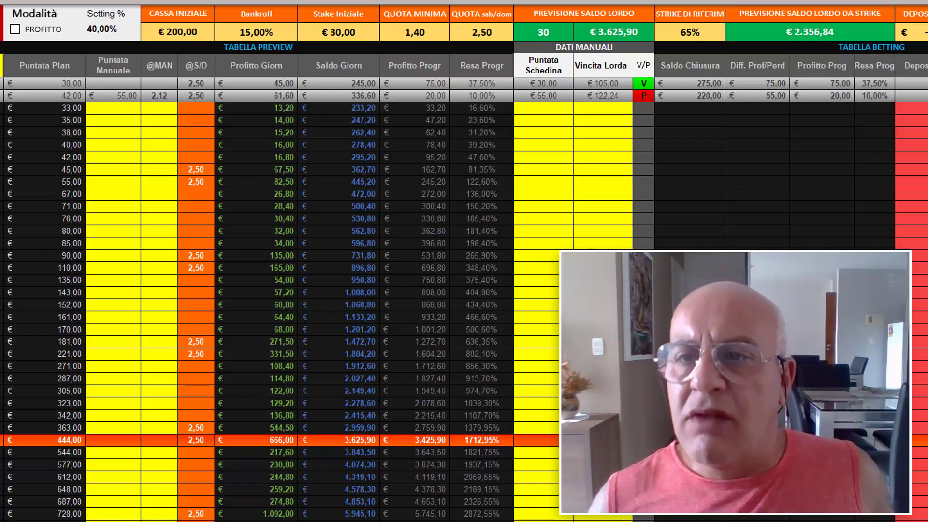
{"action": "left_click", "coordinate": [73, 108]}
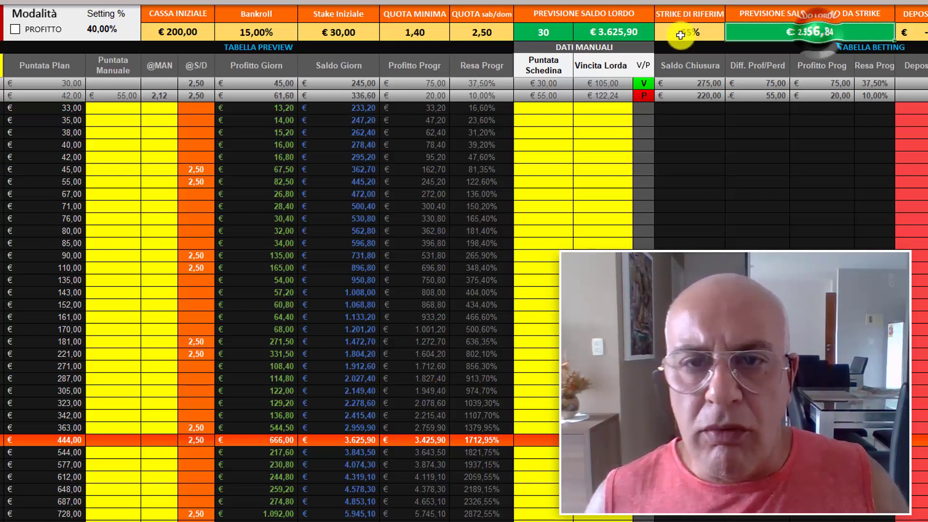
{"action": "left_click", "coordinate": [644, 96]}
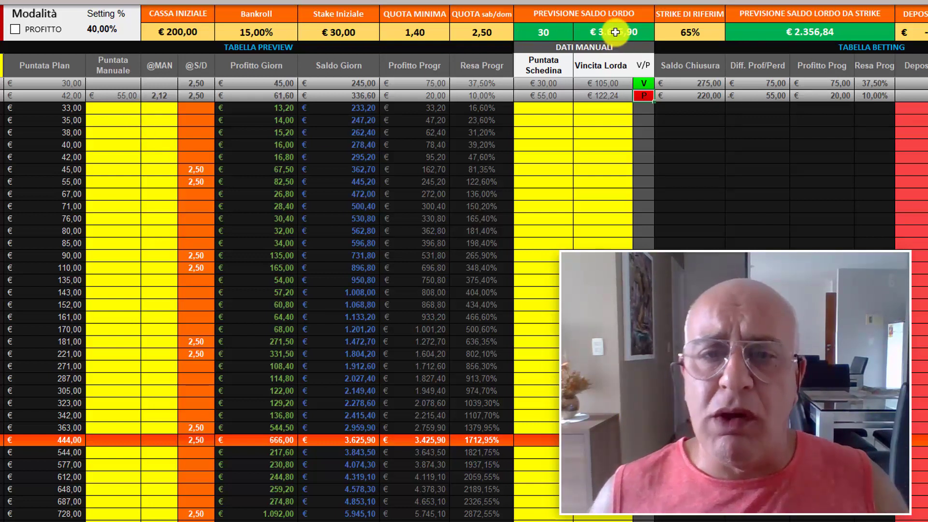
{"action": "left_click", "coordinate": [195, 169]}
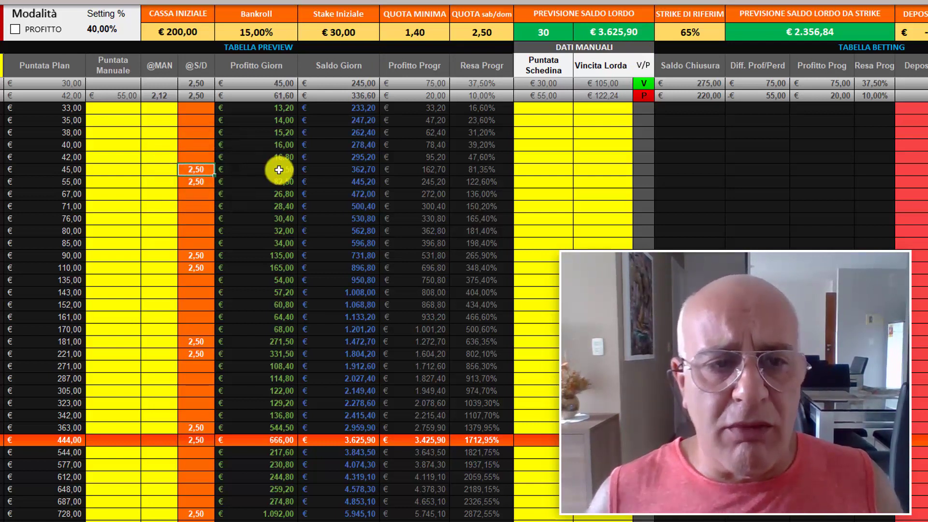
{"action": "left_click", "coordinate": [157, 170]}
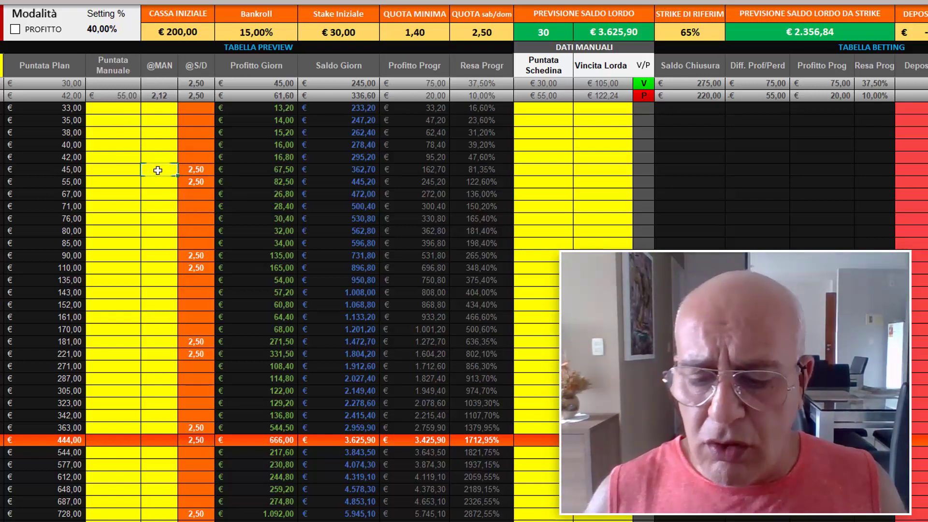
{"action": "type", "text": "3"}
{"action": "key", "text": "Return"}
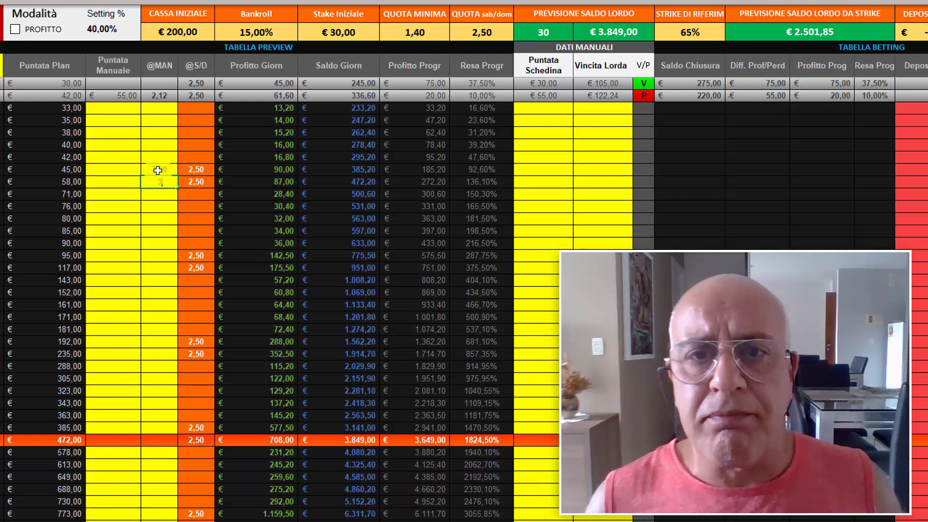
{"action": "key", "text": "Return"}
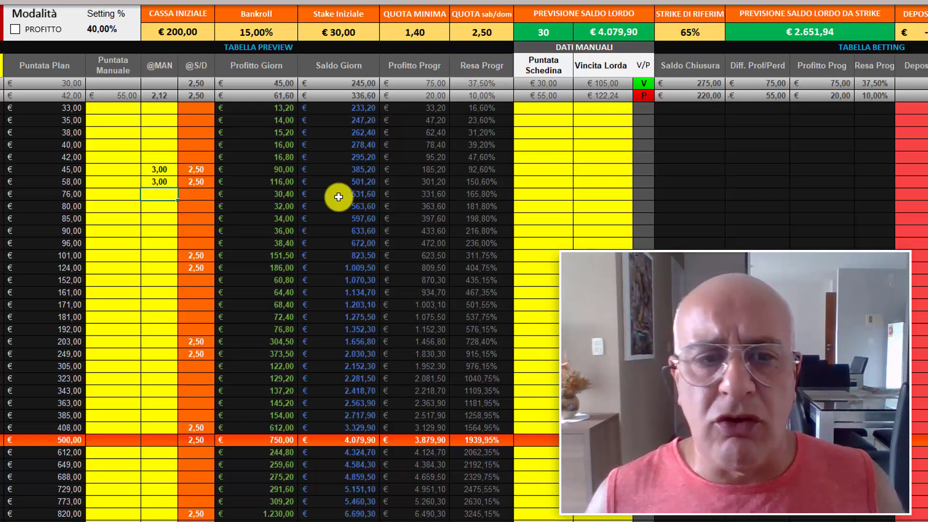
{"action": "left_click", "coordinate": [162, 255]}
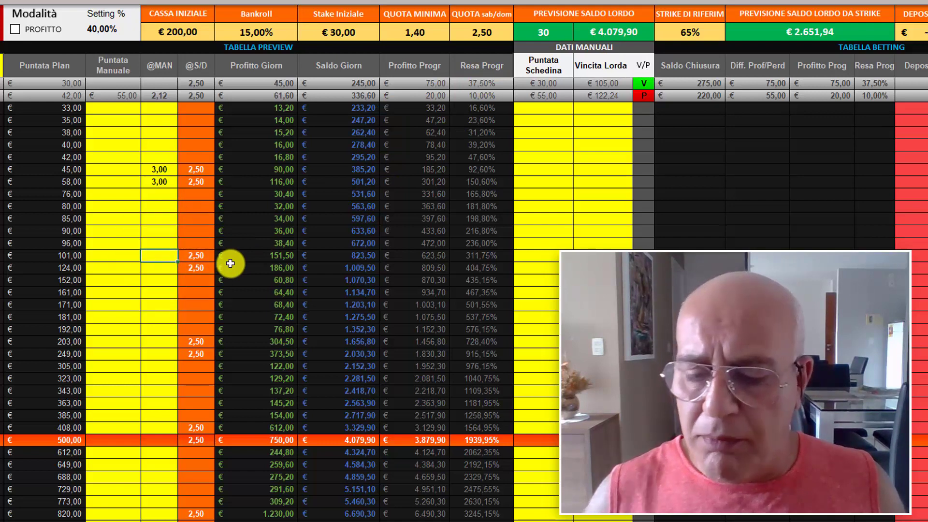
{"action": "type", "text": "3"}
{"action": "key", "text": "Return"}
{"action": "type", "text": "3"}
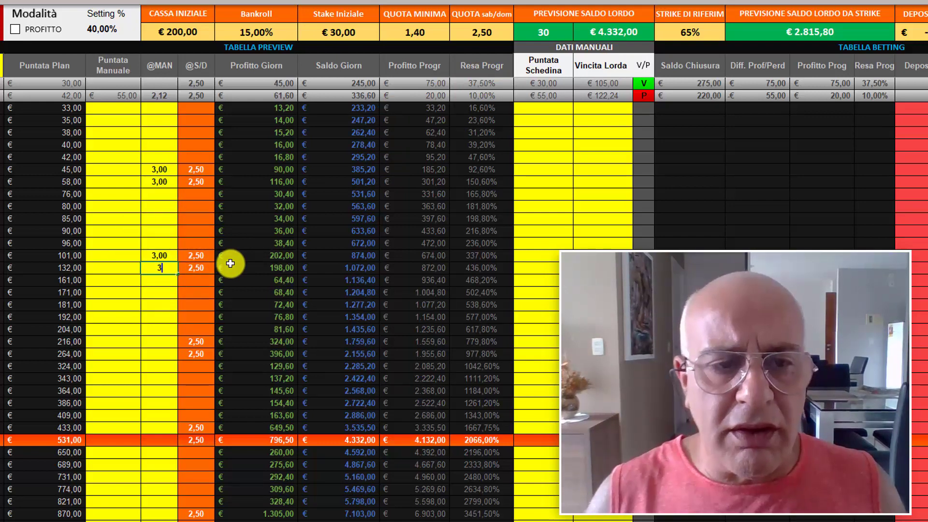
{"action": "key", "text": "Return"}
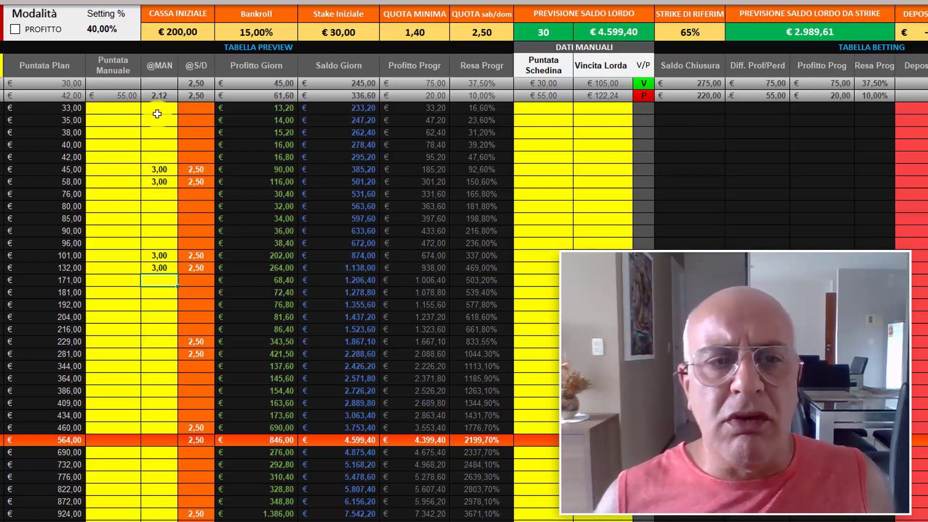
{"action": "left_click_drag", "start_coordinate": [156, 104], "coordinate": [157, 155]}
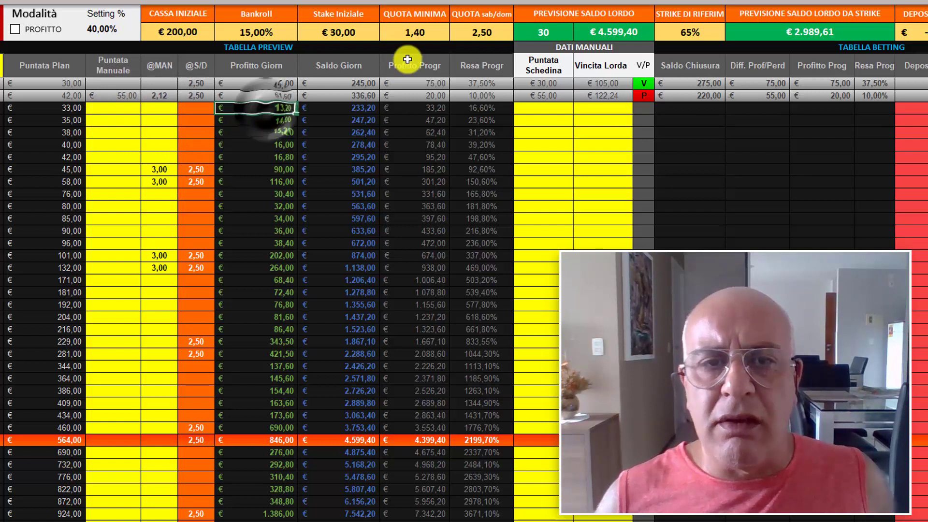
{"action": "left_click", "coordinate": [409, 33]}
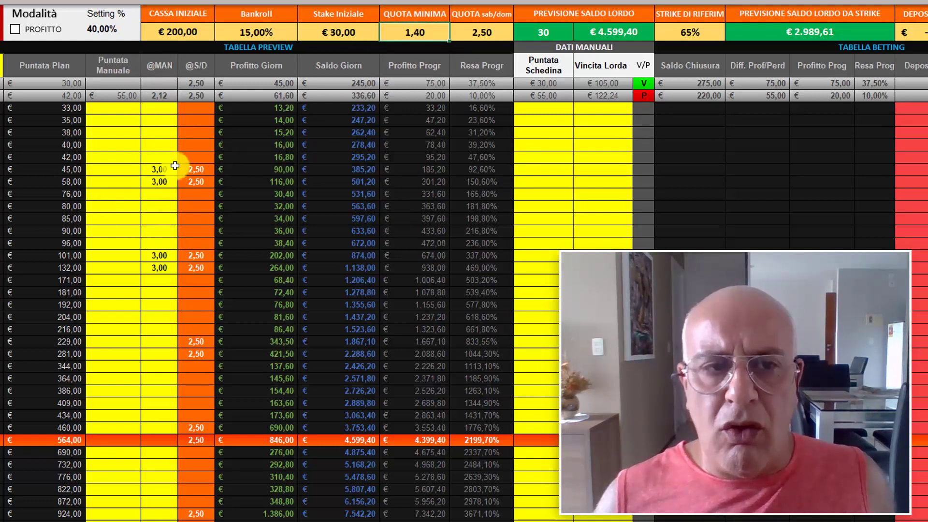
{"action": "left_click_drag", "start_coordinate": [157, 170], "coordinate": [160, 266]}
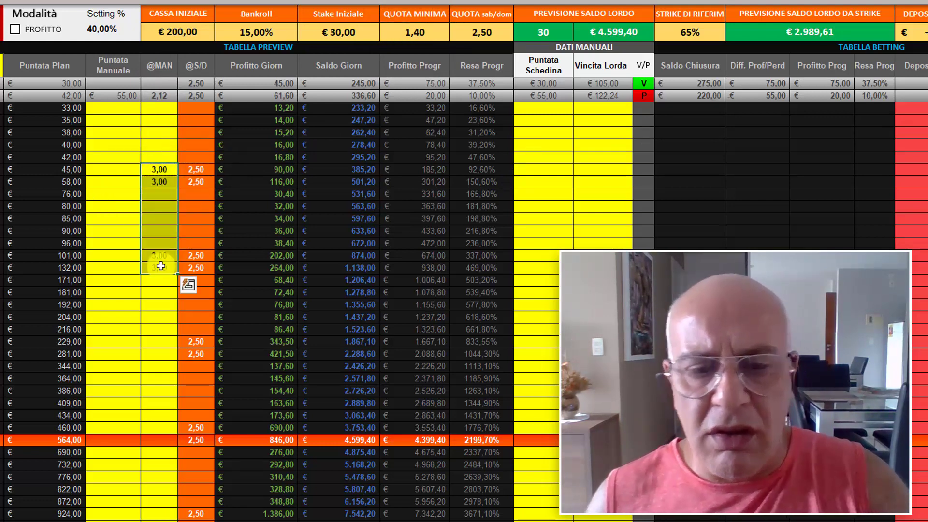
{"action": "key", "text": "Delete"}
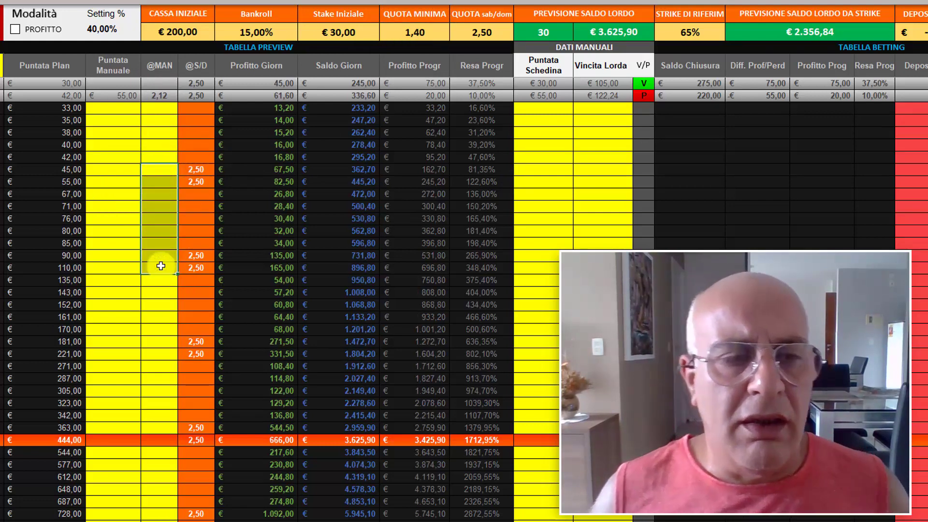
- Enter weekend manual stakes of €60, €70, €110 and €130, lifting the forecast to €4.110,70
{"action": "left_click", "coordinate": [113, 172]}
{"action": "type", "text": "6"}
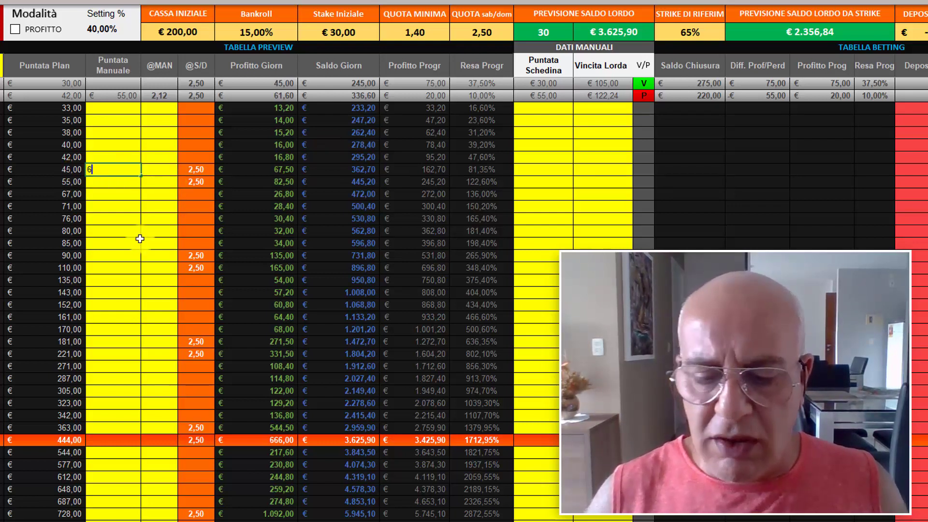
{"action": "type", "text": "0"}
{"action": "key", "text": "Return"}
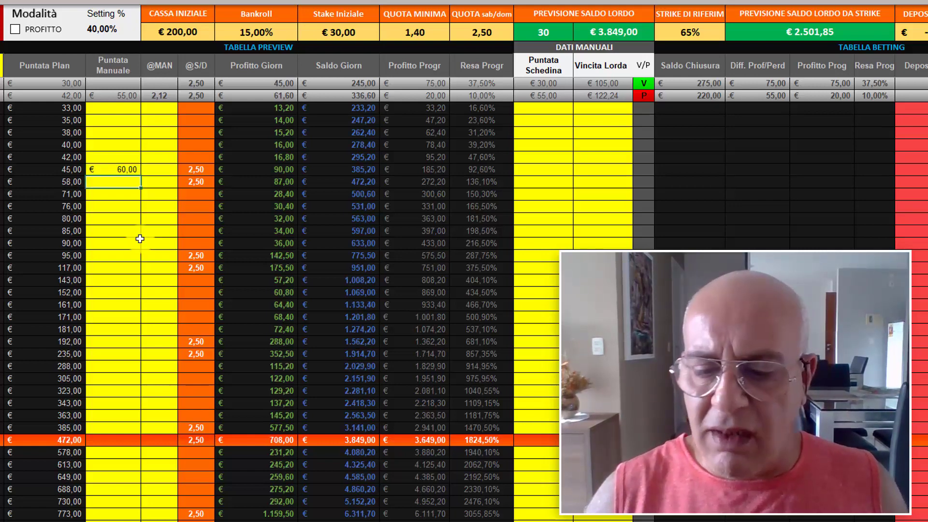
{"action": "type", "text": "70"}
{"action": "key", "text": "Return"}
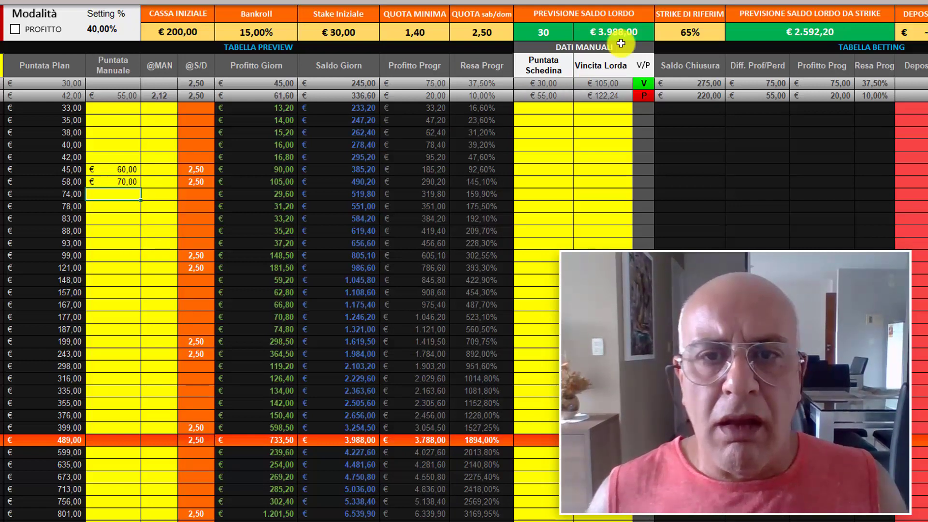
{"action": "left_click", "coordinate": [109, 254]}
{"action": "type", "text": "110"}
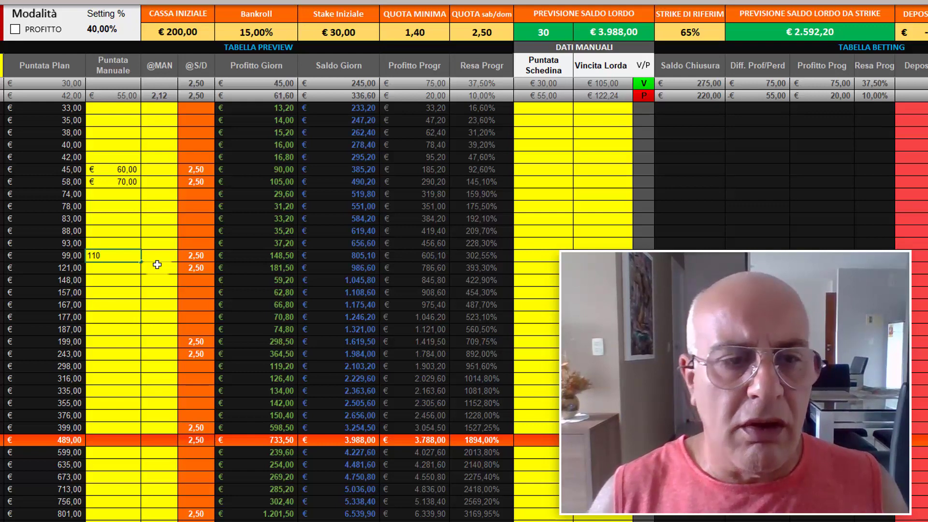
{"action": "key", "text": "Return"}
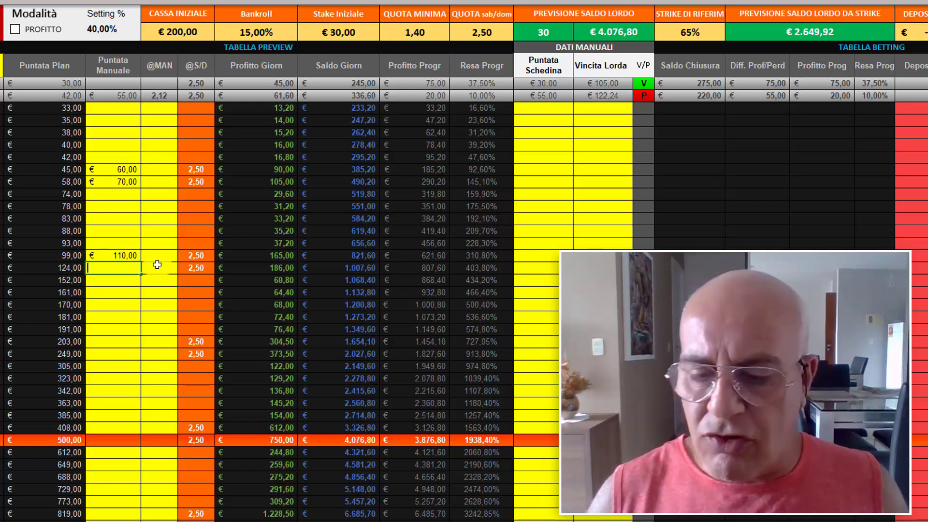
{"action": "type", "text": "130"}
{"action": "key", "text": "Return"}
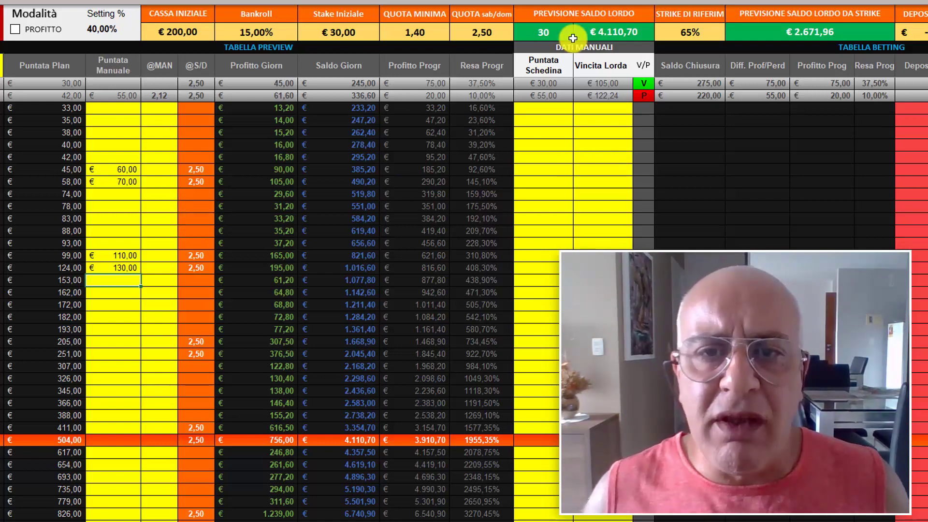
{"action": "left_click", "coordinate": [613, 30]}
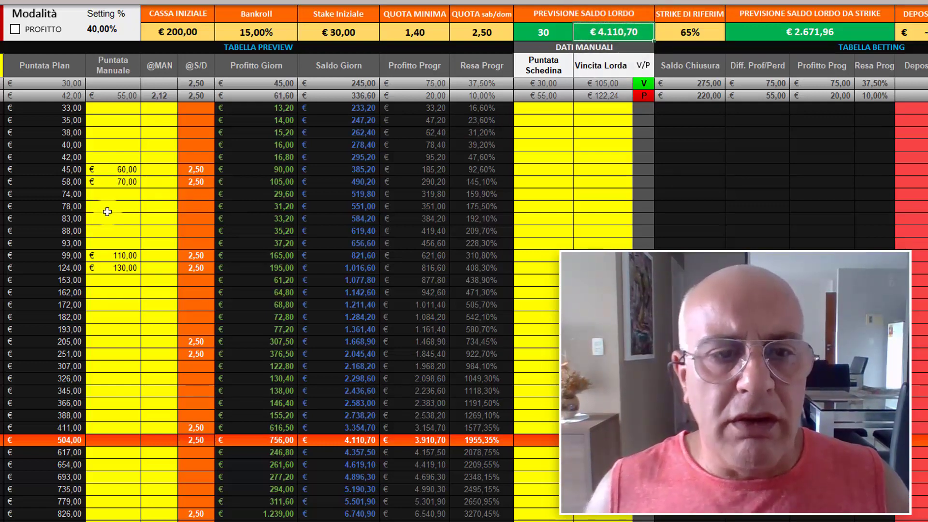
{"action": "left_click", "coordinate": [915, 192]}
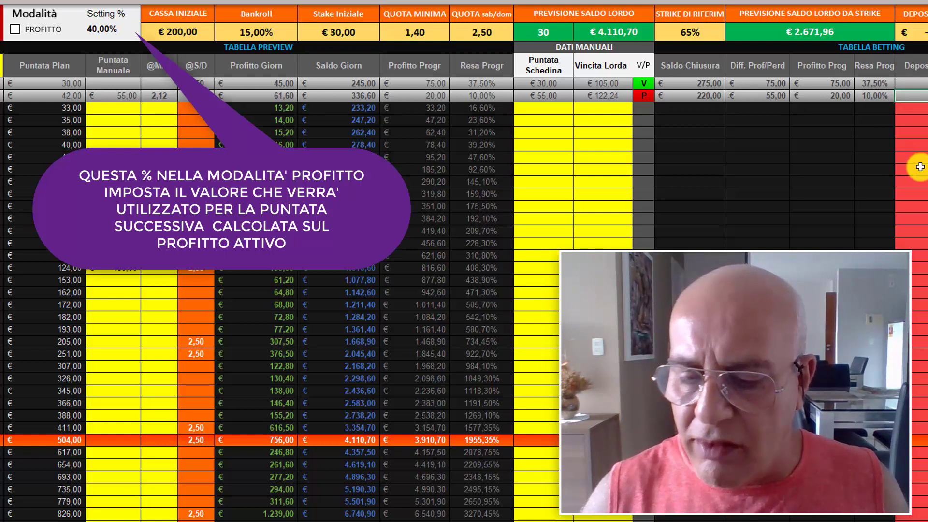
{"action": "type", "text": "20"}
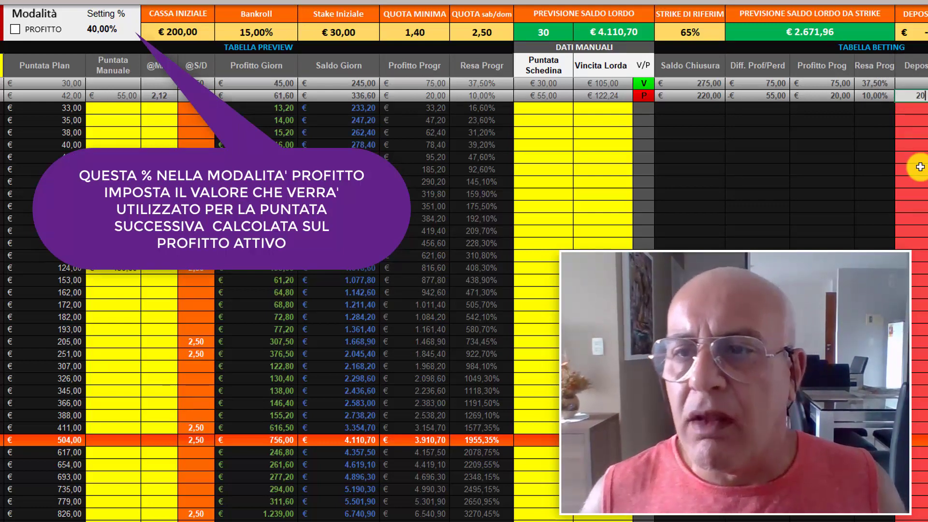
{"action": "key", "text": "Return"}
{"action": "left_click", "coordinate": [921, 98]}
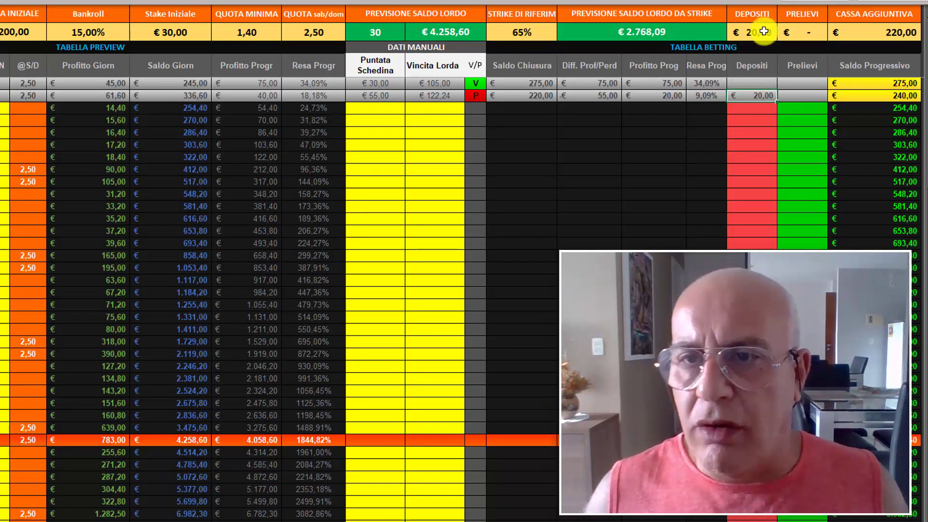
{"action": "left_click", "coordinate": [893, 35]}
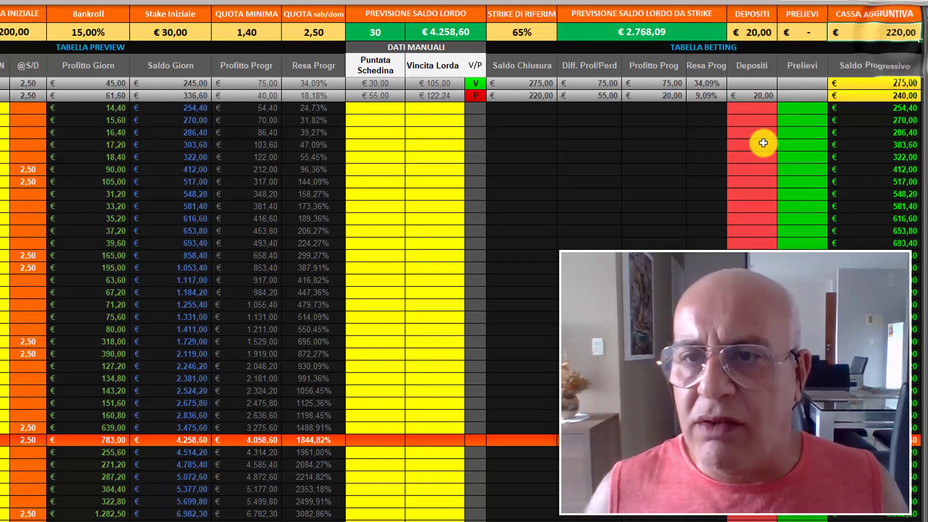
{"action": "left_click", "coordinate": [759, 96]}
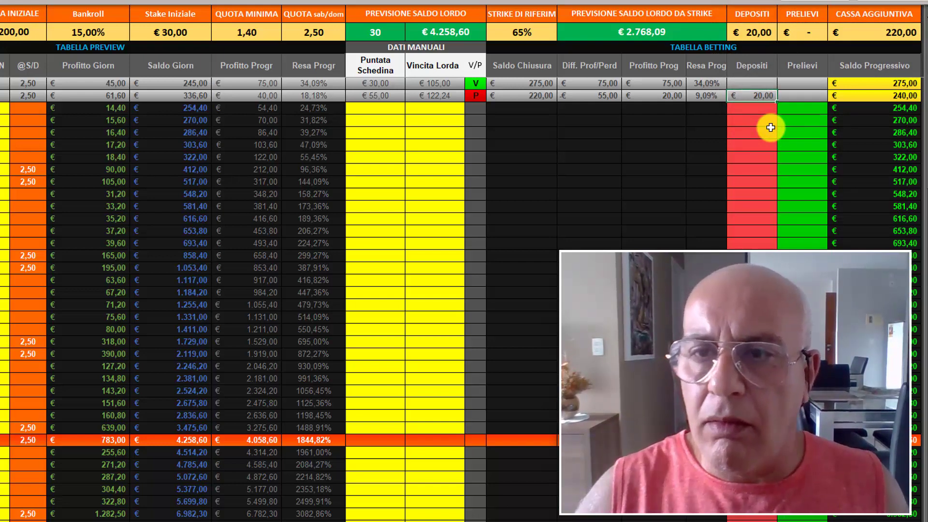
{"action": "key", "text": "Delete"}
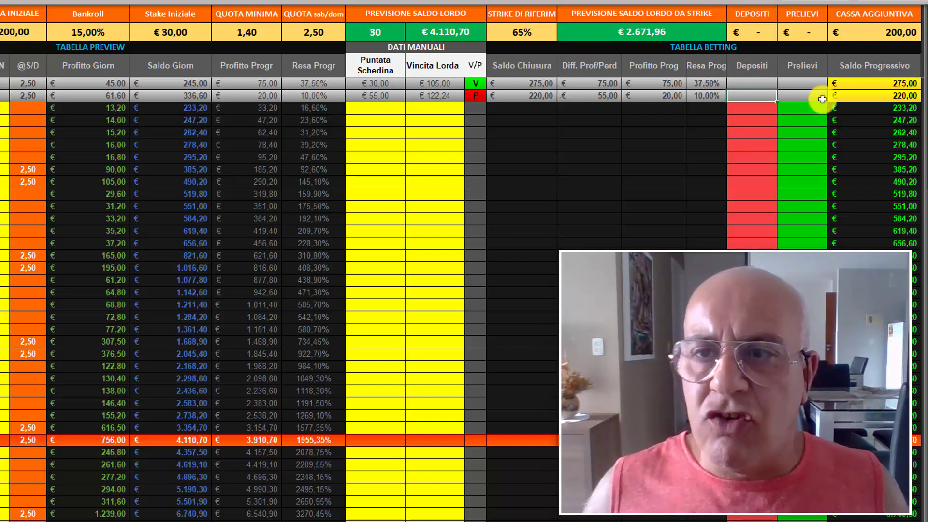
- Record a €70 withdrawal for day 2, correcting it from -70 to a positive 70
{"action": "left_click", "coordinate": [820, 97]}
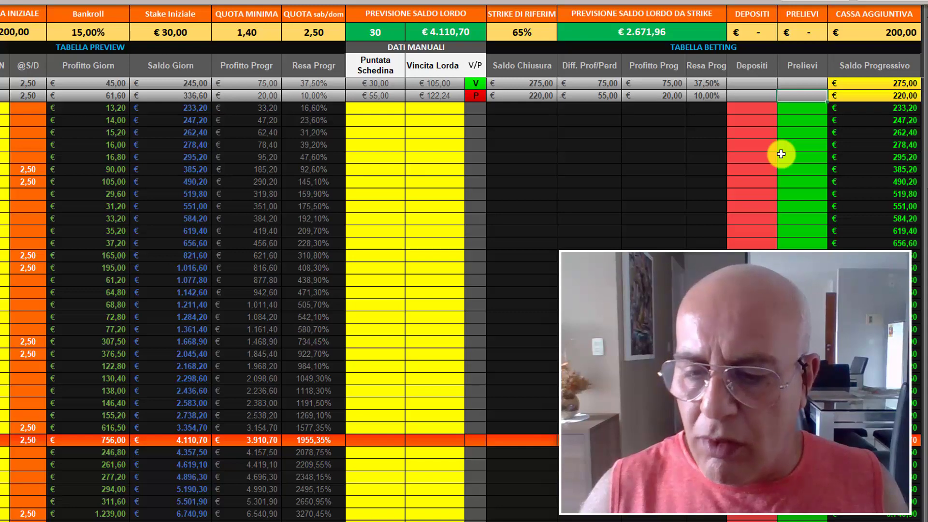
{"action": "type", "text": "-70"}
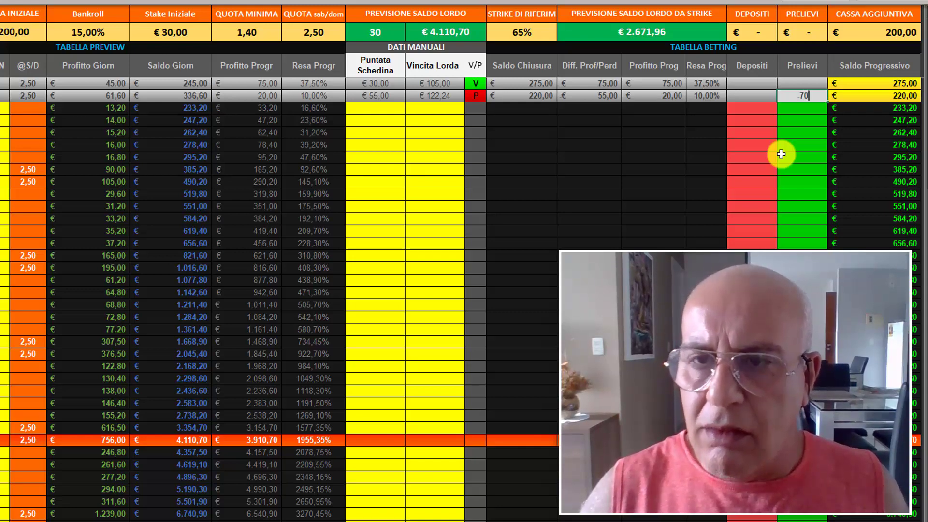
{"action": "key", "text": "Return"}
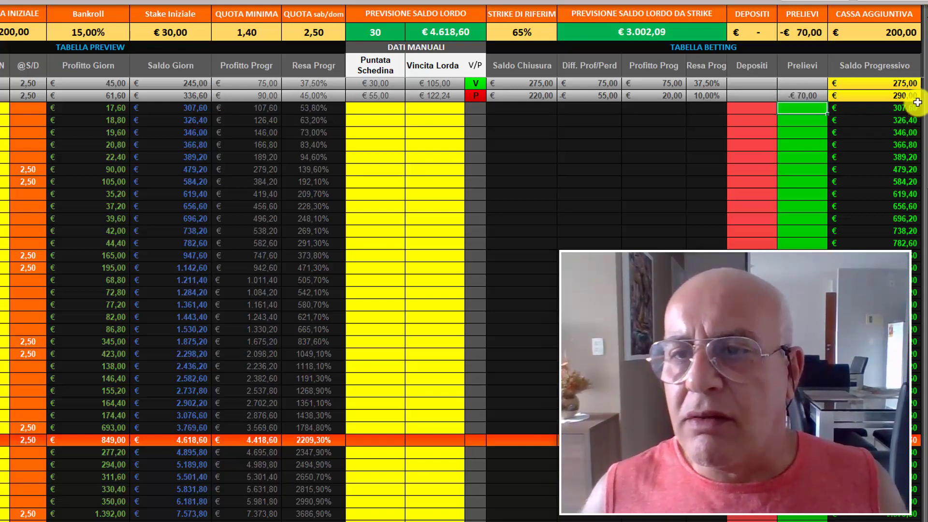
{"action": "left_click", "coordinate": [814, 92]}
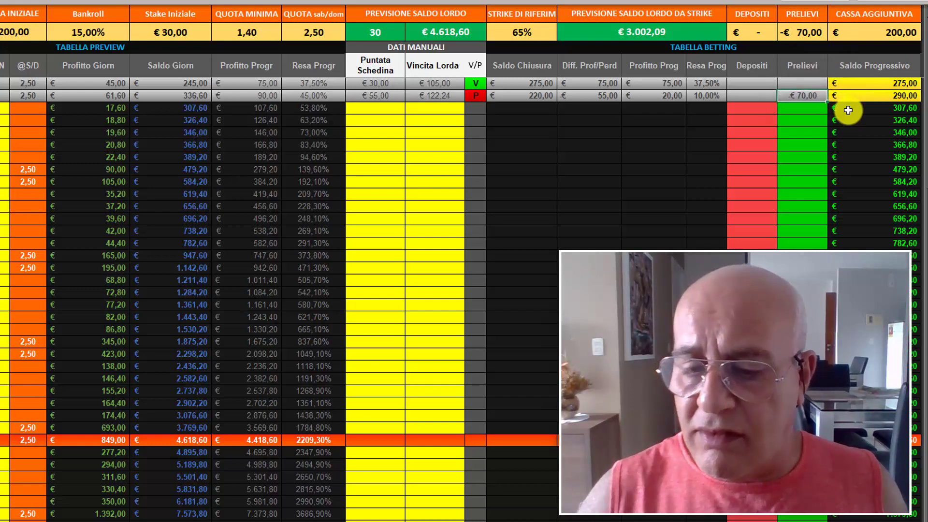
{"action": "type", "text": "70"}
{"action": "key", "text": "Return"}
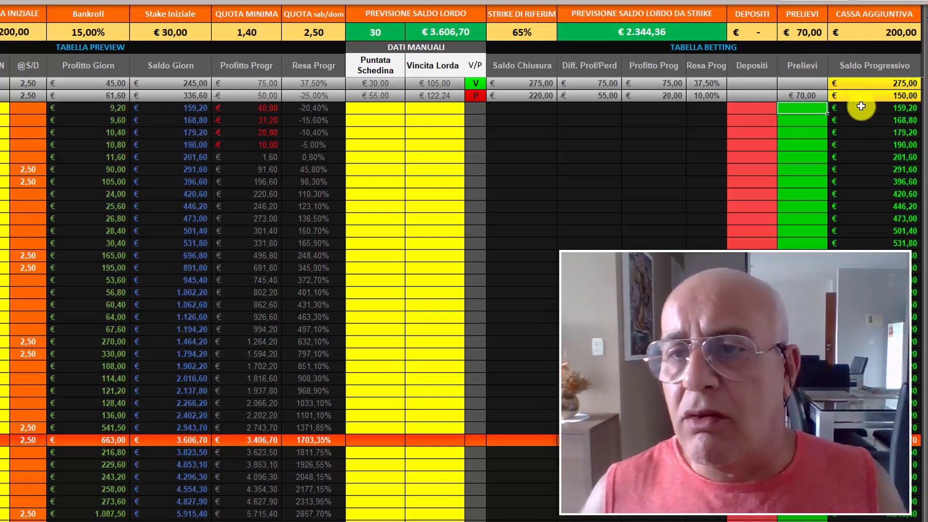
- Check the day-2 running balance of 150,00 against the €70 withdrawal entry
{"action": "left_click", "coordinate": [895, 96]}
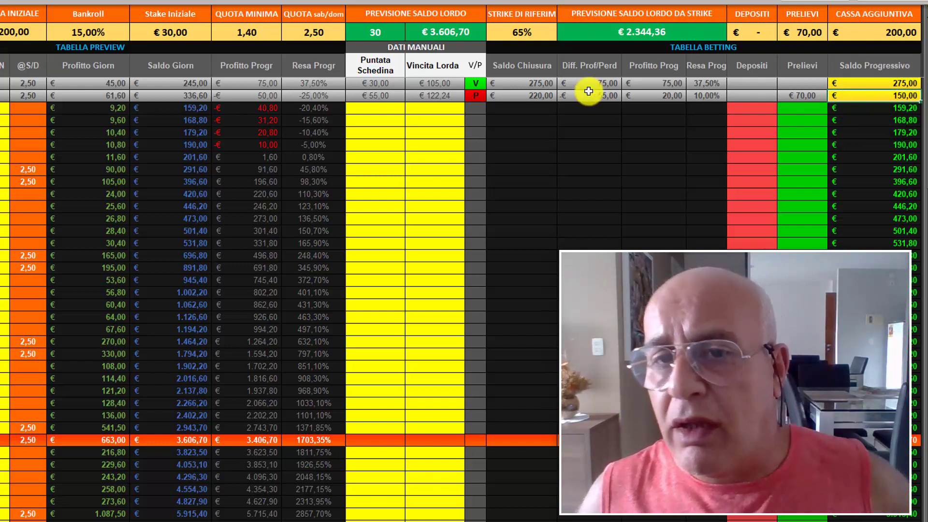
{"action": "left_click", "coordinate": [510, 95]}
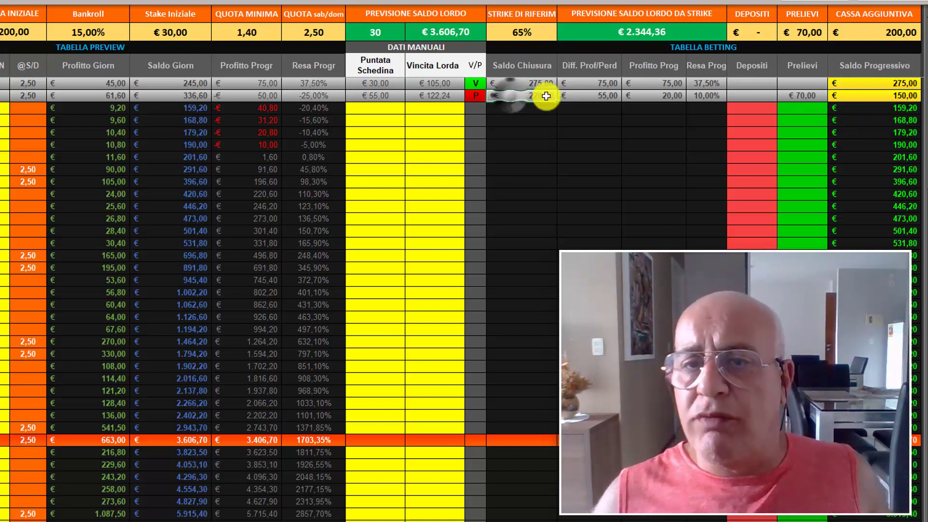
{"action": "left_click", "coordinate": [805, 97]}
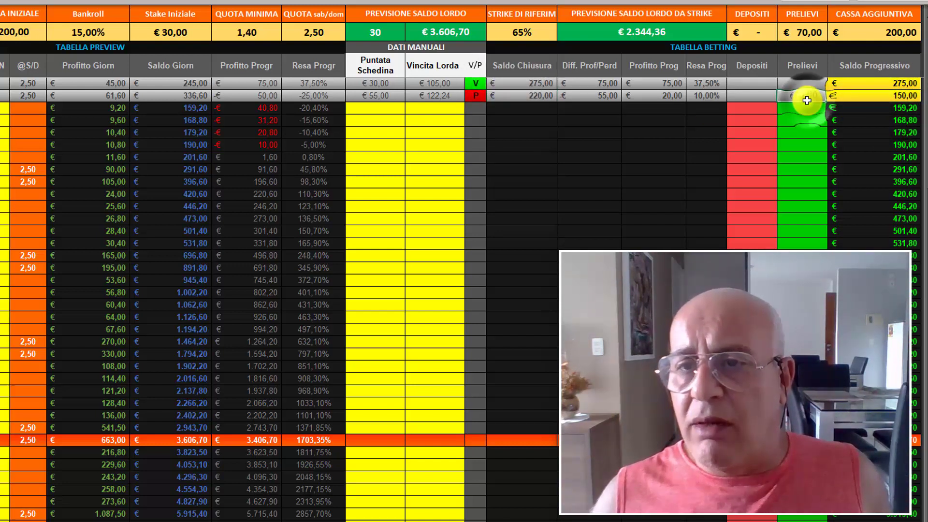
{"action": "left_click", "coordinate": [875, 95]}
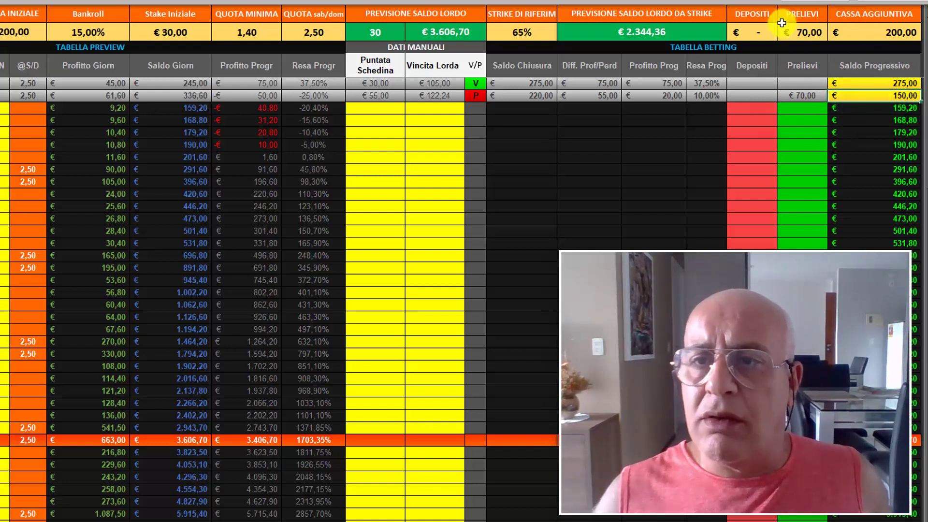
{"action": "left_click", "coordinate": [809, 34]}
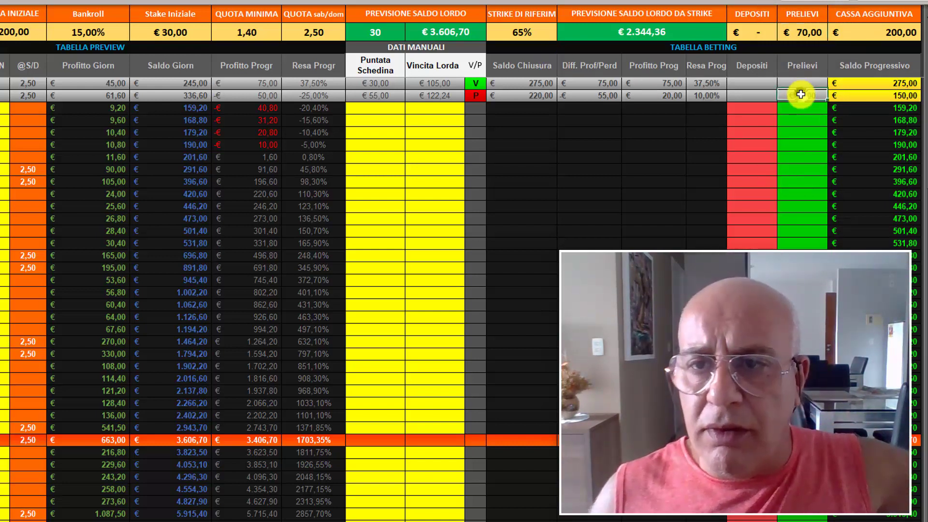
- Delete the day-2 €70 withdrawal, restoring the €220,00 balance and €4.110,70 forecast
{"action": "key", "text": "Delete"}
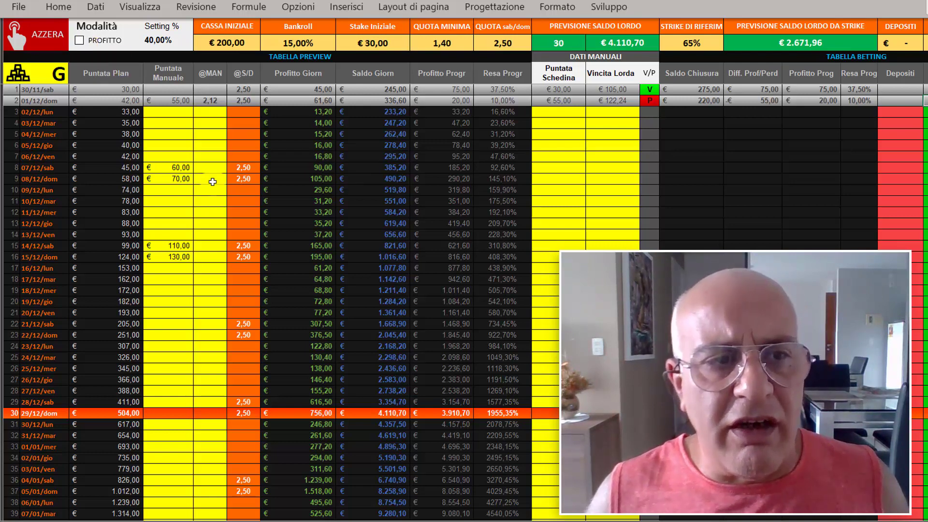
{"action": "left_click", "coordinate": [442, 246]}
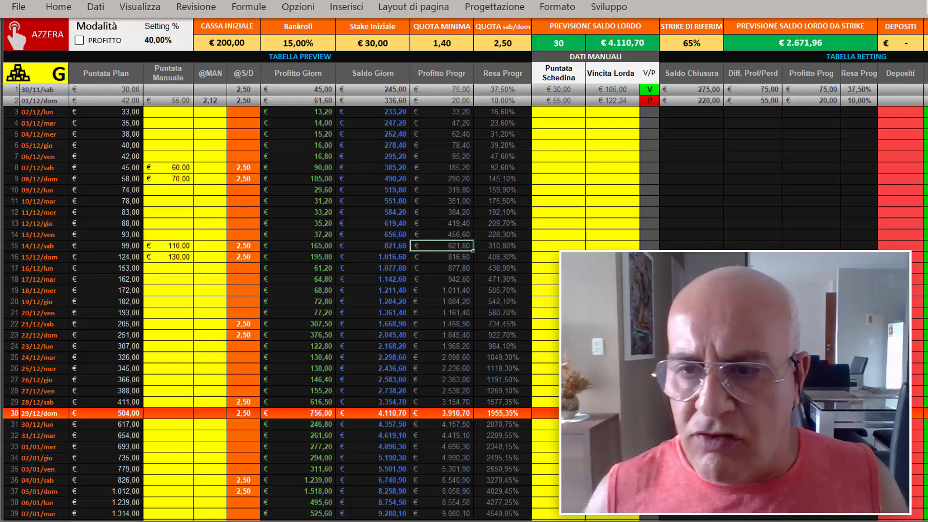
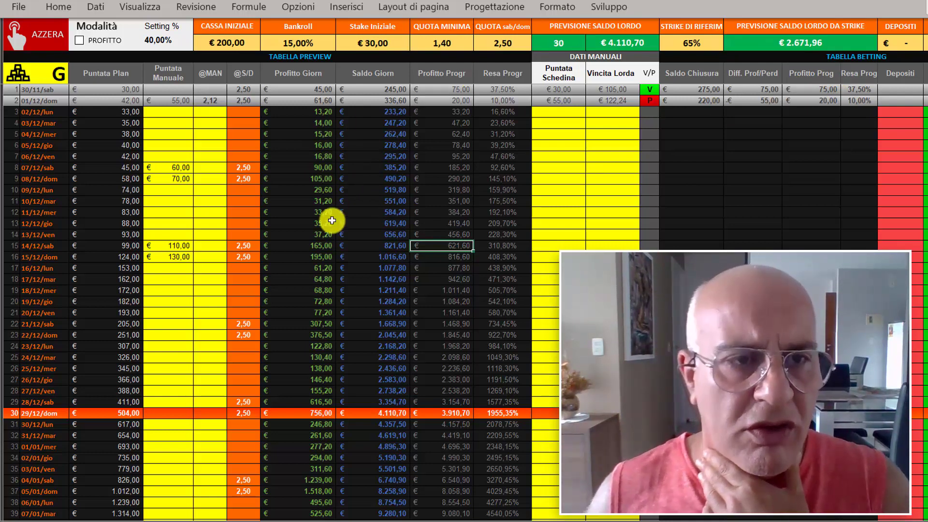
- Review the 07/12 daily profit and its 60,00 manual stake on the planner
{"action": "left_click", "coordinate": [17, 75]}
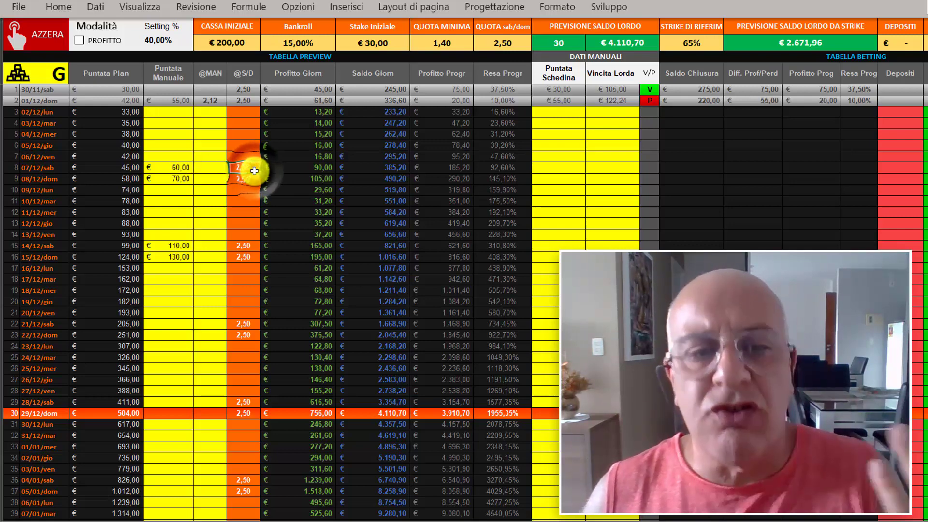
{"action": "left_click", "coordinate": [322, 169]}
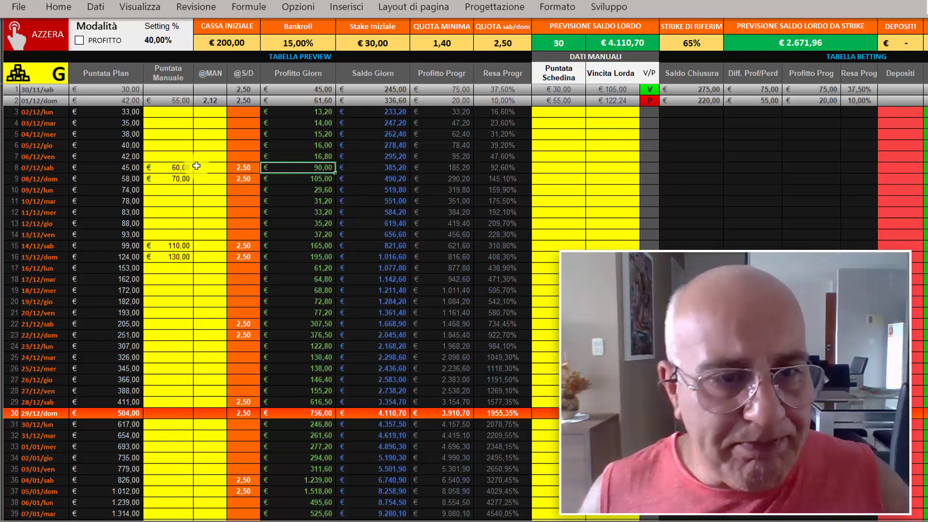
{"action": "left_click", "coordinate": [155, 167]}
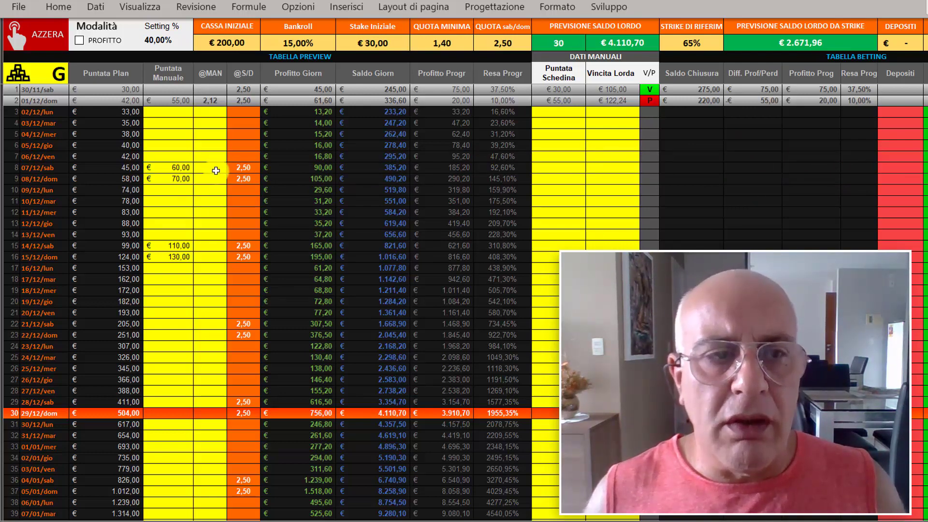
- On the SIPUOFARE 2.0 sheet, enter € 295,20 as the available cash (Cassa Disponibile)
{"action": "left_click", "coordinate": [17, 73]}
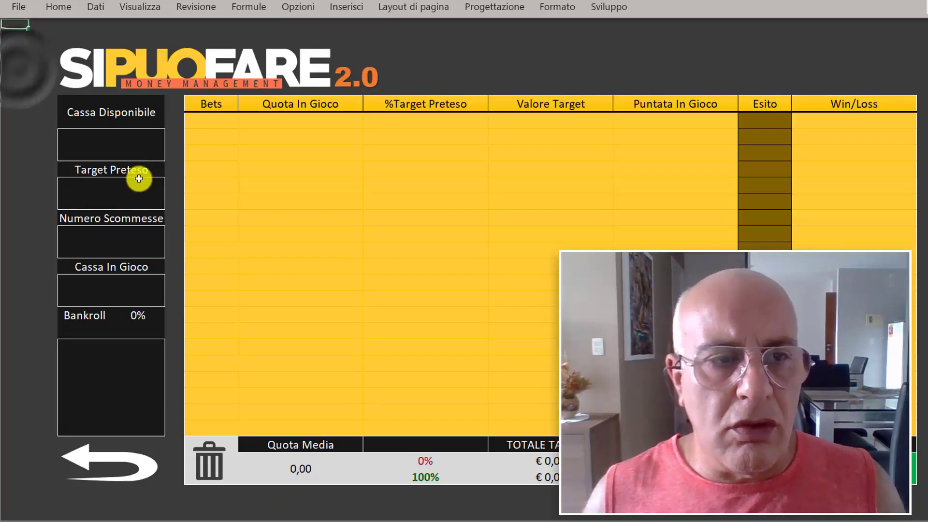
{"action": "left_click", "coordinate": [135, 146]}
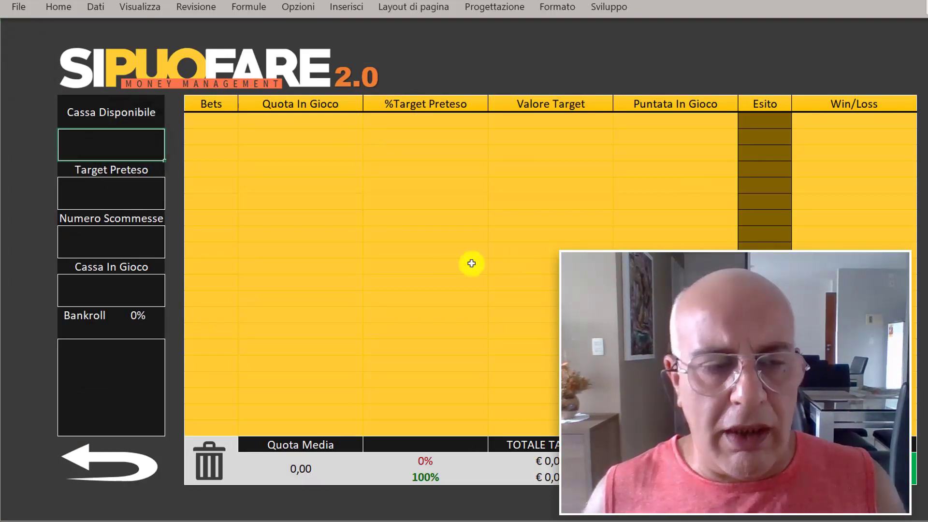
{"action": "left_click", "coordinate": [143, 144]}
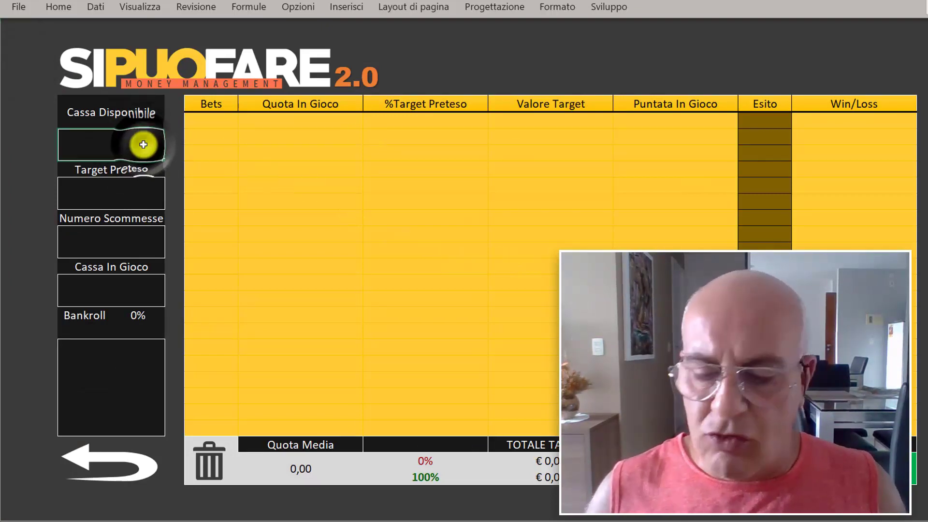
{"action": "type", "text": "295,2"}
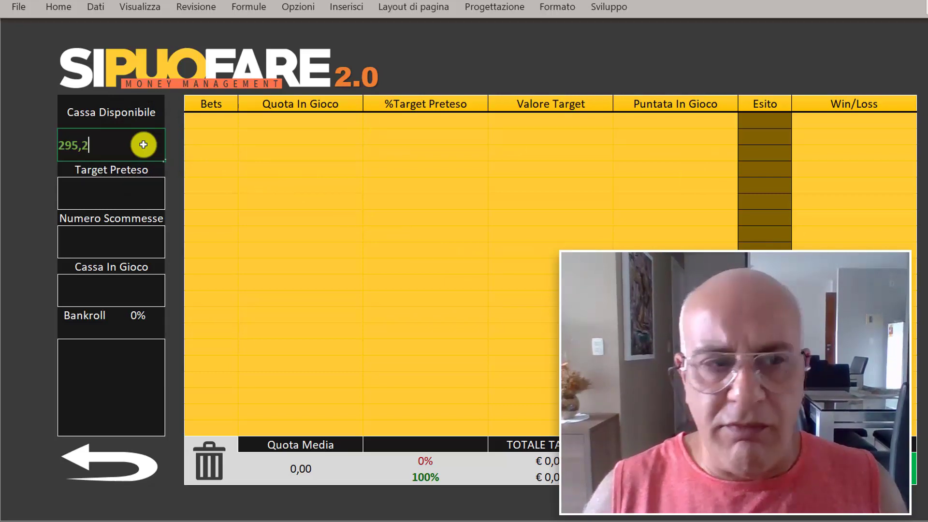
{"action": "key", "text": "Return"}
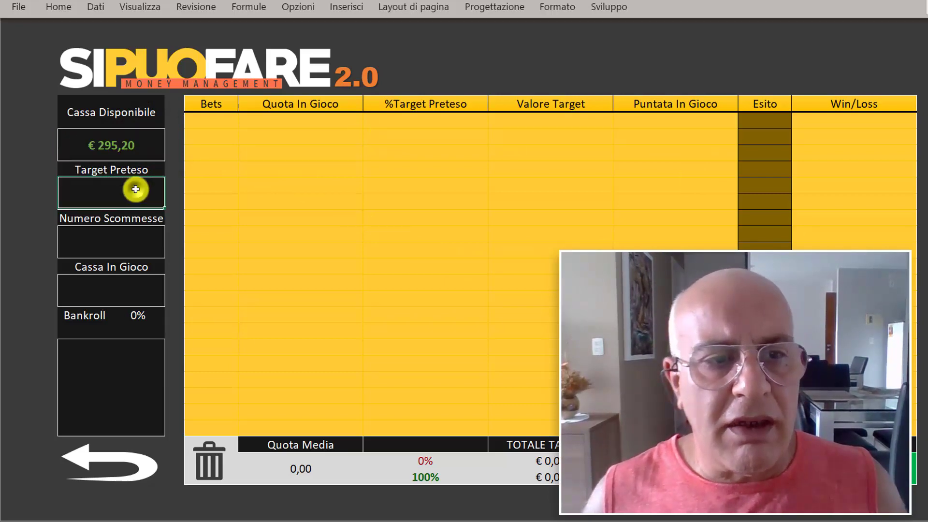
- Set Target Preteso to € 90,00 and Numero Scommesse to 5 bets
{"action": "left_click", "coordinate": [135, 189]}
{"action": "type", "text": "90"}
{"action": "key", "text": "Return"}
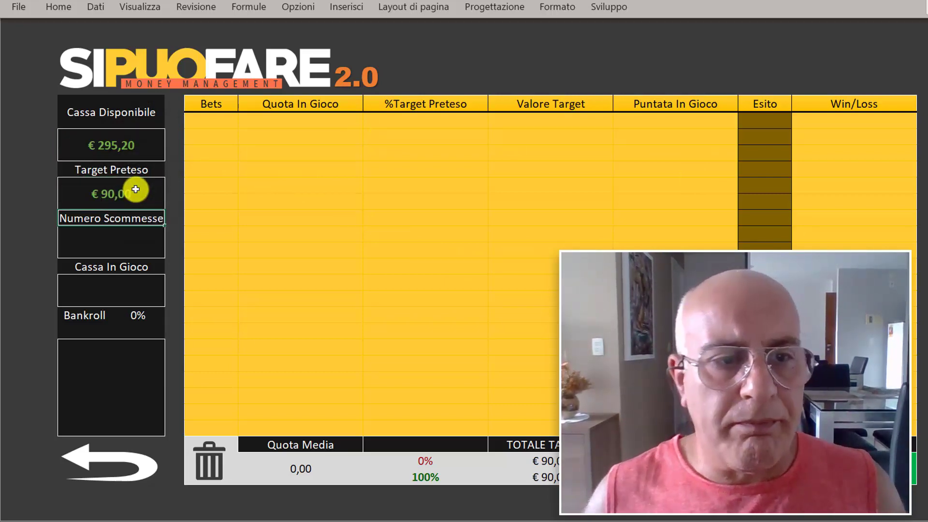
{"action": "left_click", "coordinate": [118, 246]}
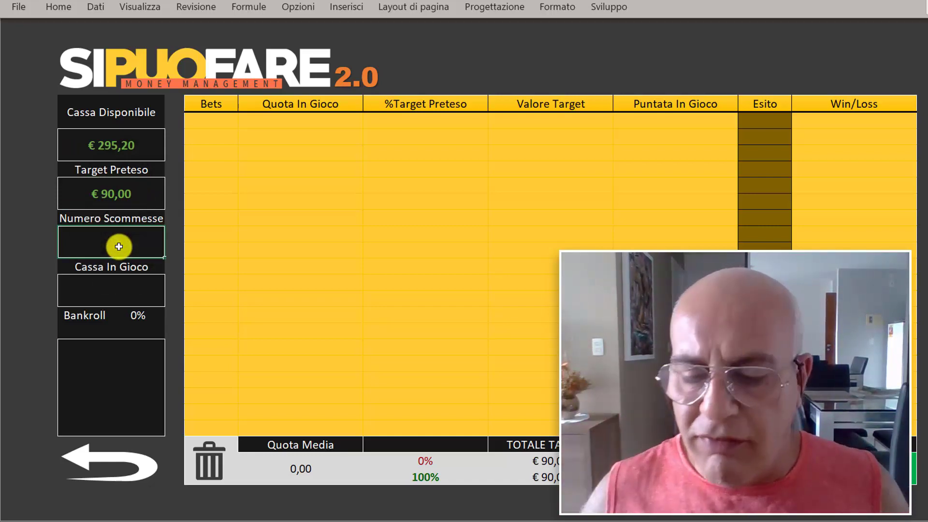
{"action": "double_click", "coordinate": [118, 246]}
{"action": "type", "text": "5"}
{"action": "key", "text": "Return"}
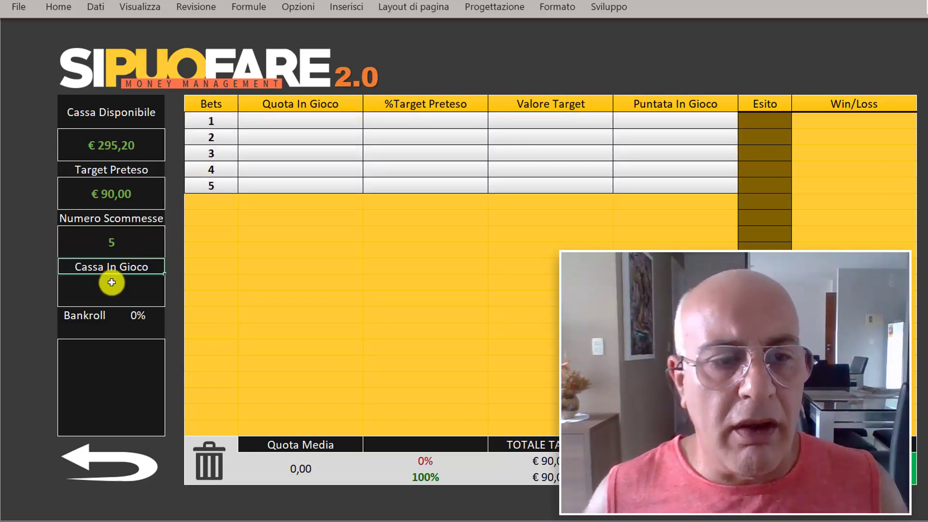
{"action": "left_click", "coordinate": [111, 282]}
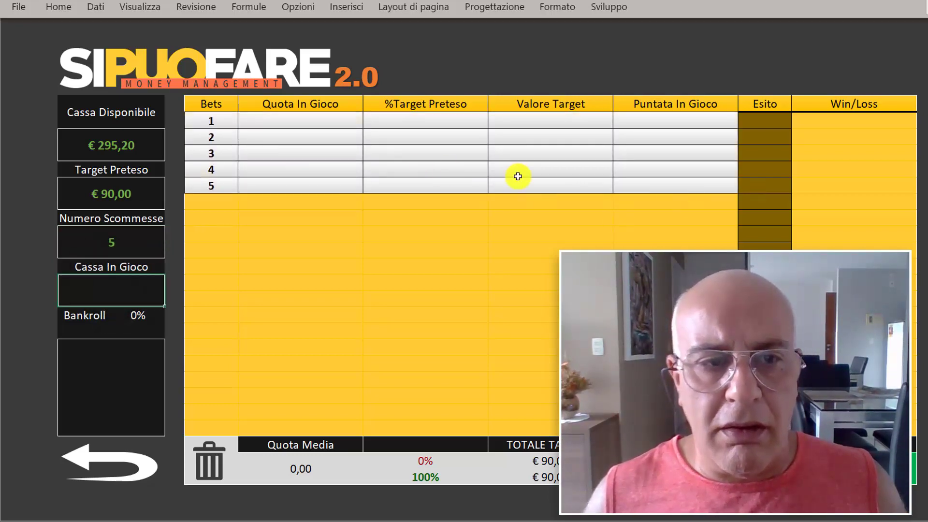
- Unlock the protected Cassa In Gioco cell in Format Cells and re-protect the sheet
{"action": "left_click", "coordinate": [130, 292]}
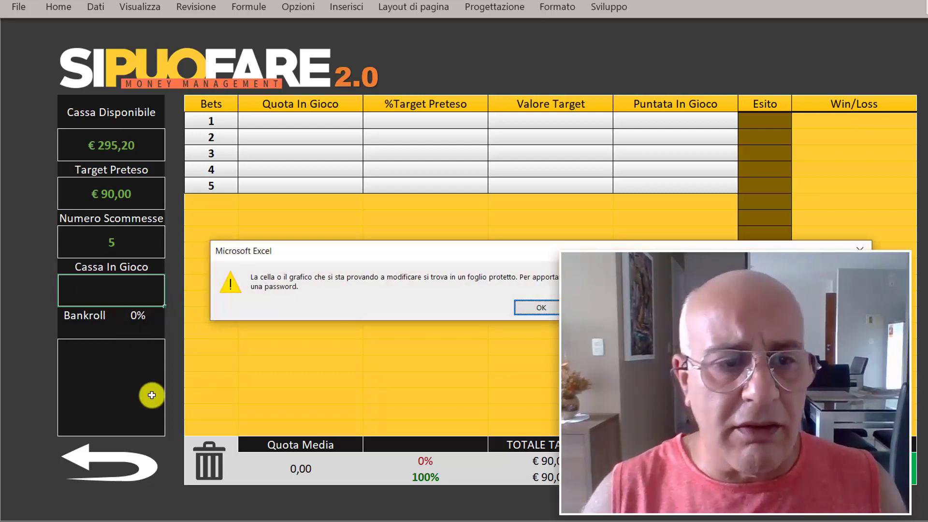
{"action": "left_click", "coordinate": [531, 309]}
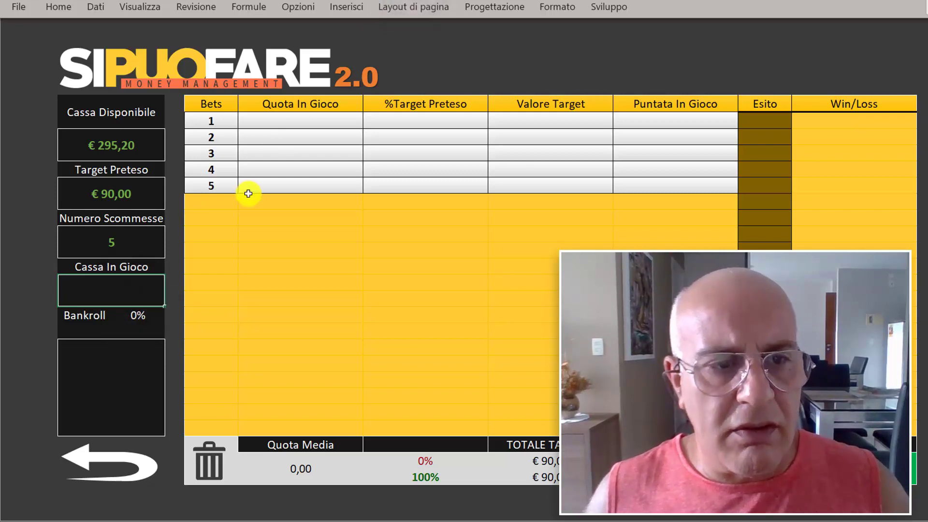
{"action": "key", "text": "ctrl+1"}
{"action": "left_click", "coordinate": [441, 127]}
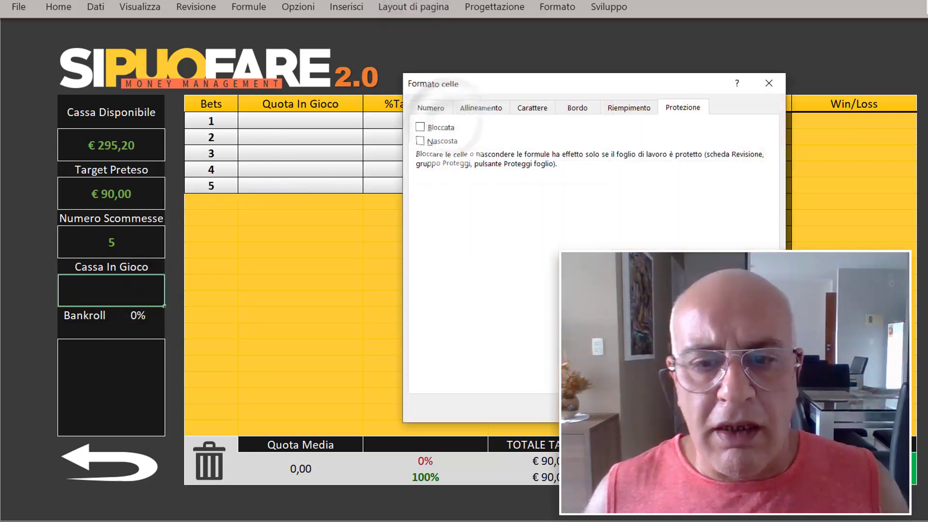
{"action": "key", "text": "Return"}
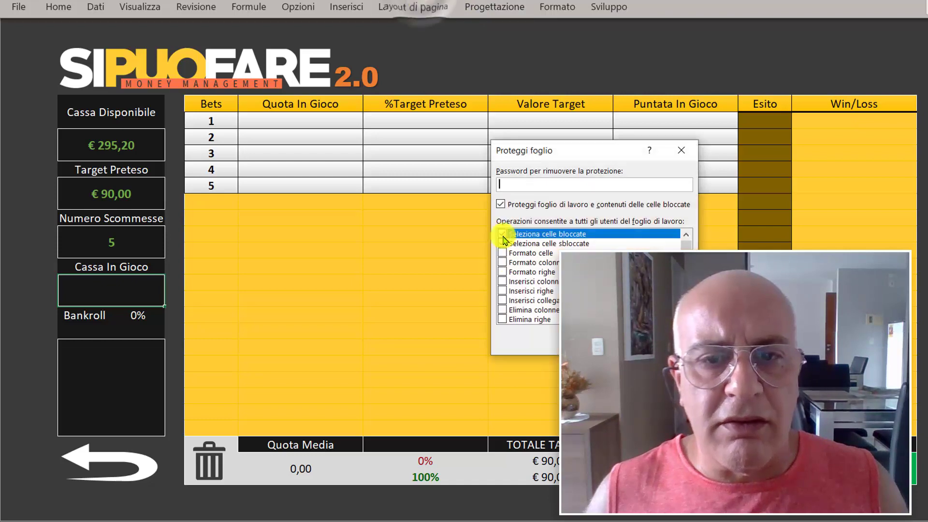
{"action": "key", "text": "Return"}
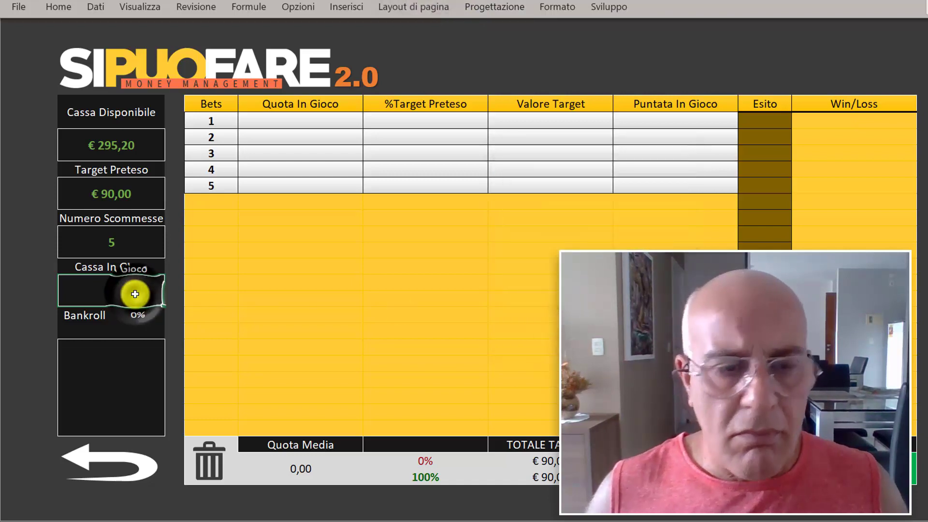
- Enter € 60,00 as cash in play, giving a 20% bankroll share
{"action": "type", "text": "60"}
{"action": "key", "text": "Return"}
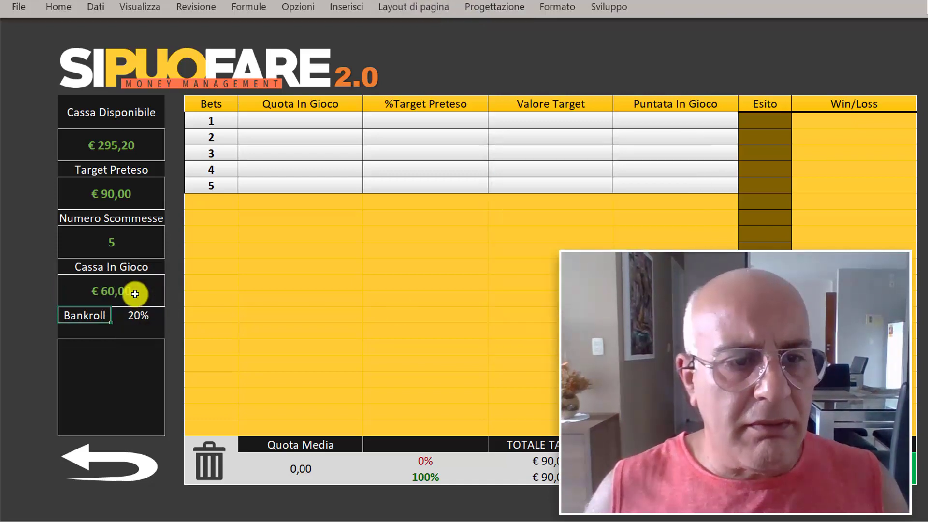
{"action": "left_click", "coordinate": [114, 147]}
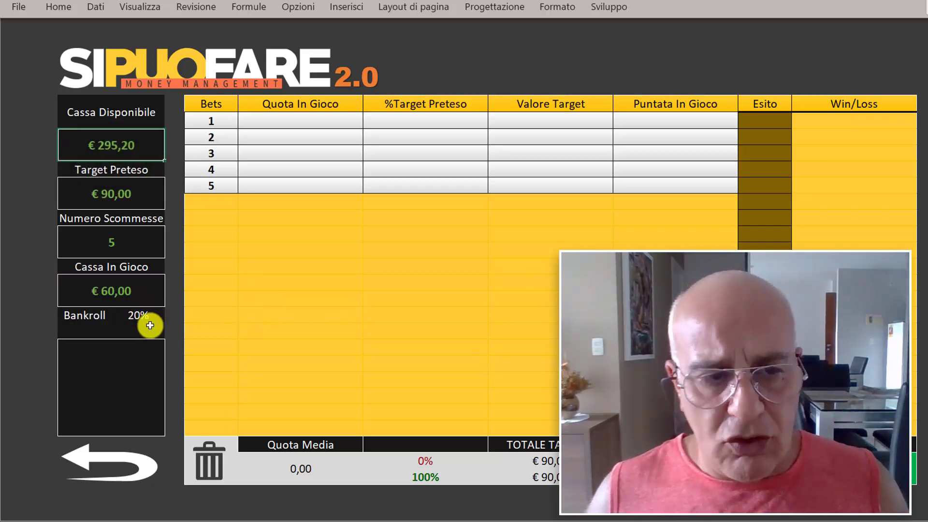
{"action": "left_click", "coordinate": [140, 462]}
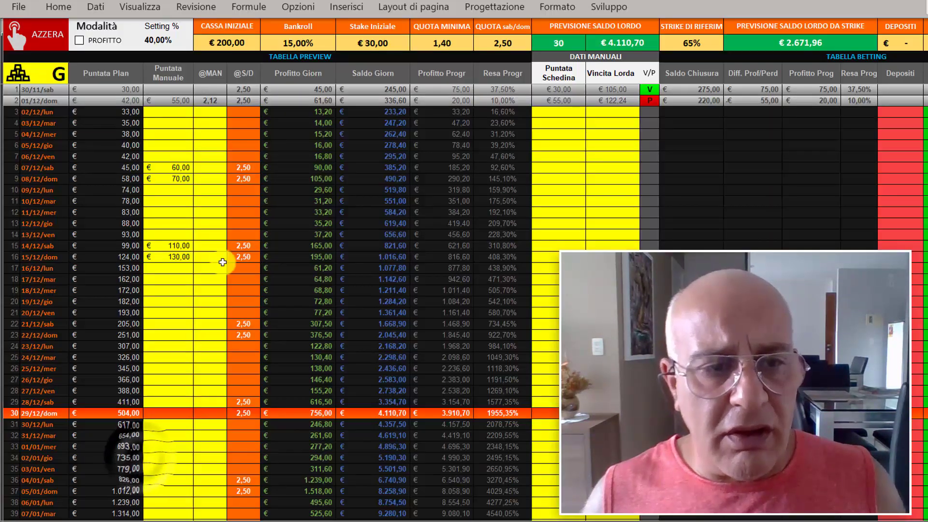
{"action": "left_click", "coordinate": [178, 172]}
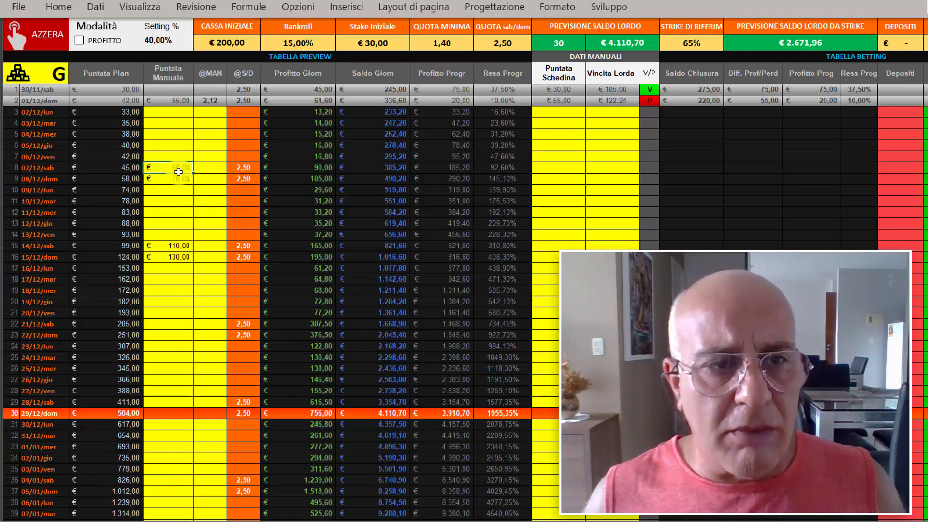
{"action": "left_click", "coordinate": [311, 165]}
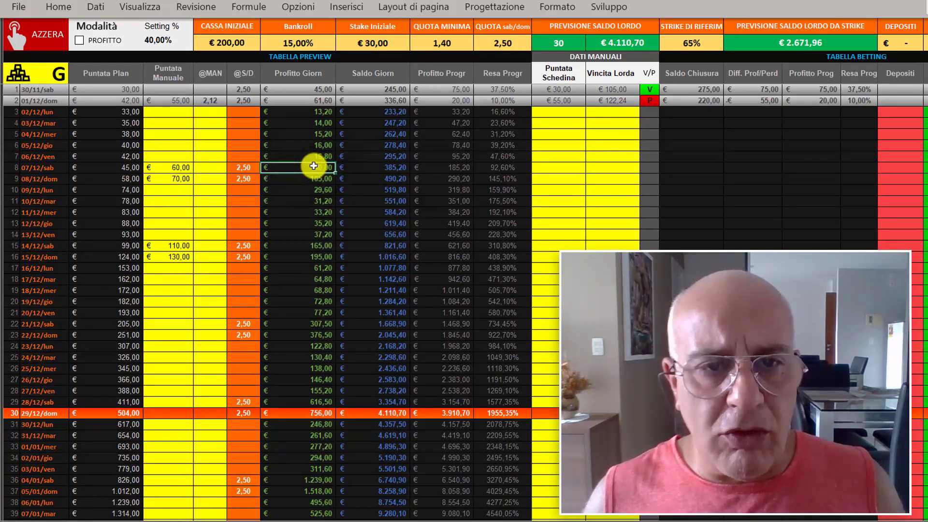
{"action": "left_click", "coordinate": [384, 156]}
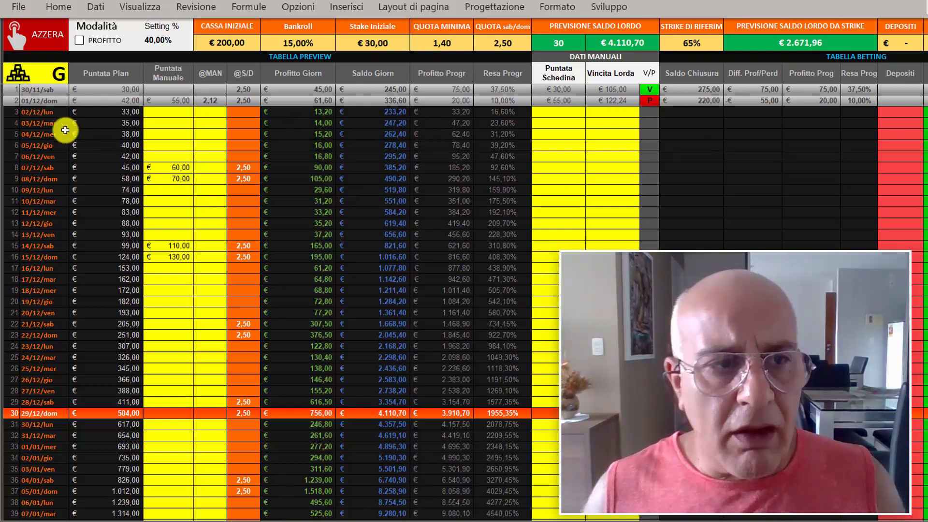
{"action": "left_click", "coordinate": [22, 76]}
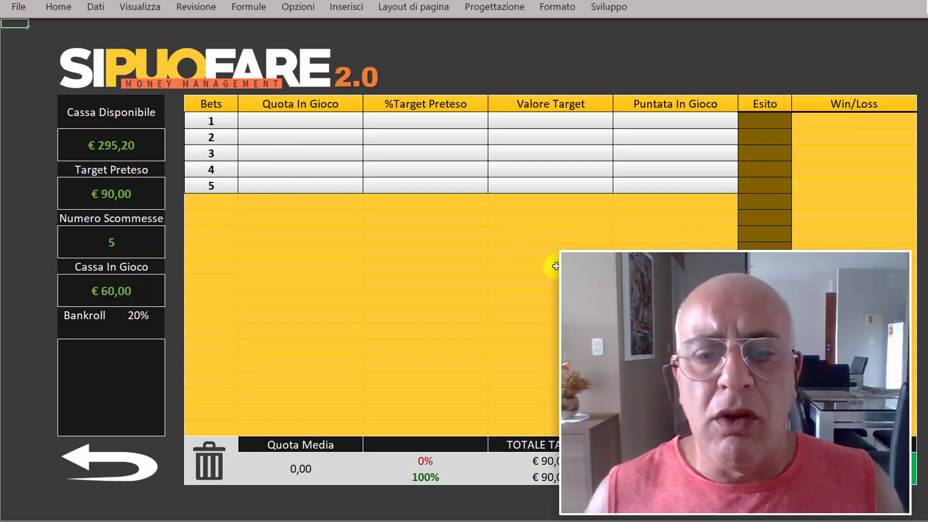
{"action": "left_click", "coordinate": [135, 197]}
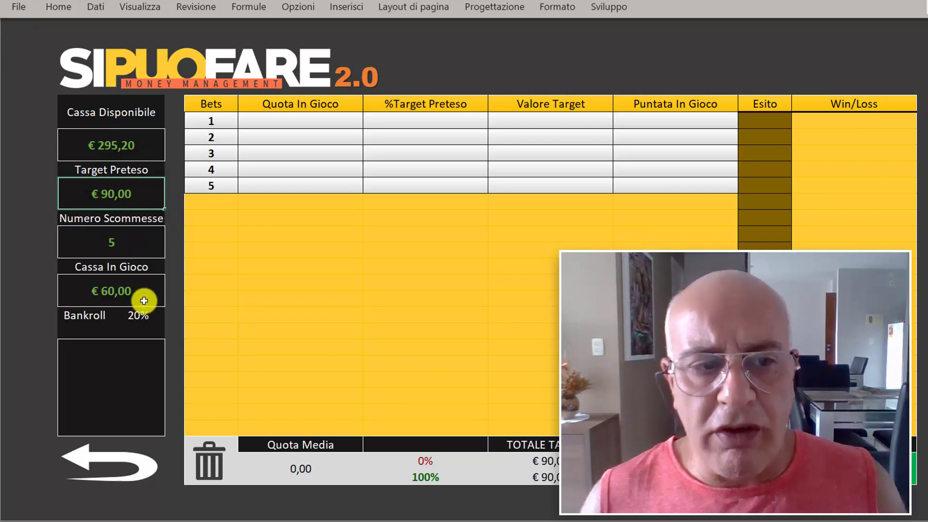
{"action": "left_click", "coordinate": [440, 288]}
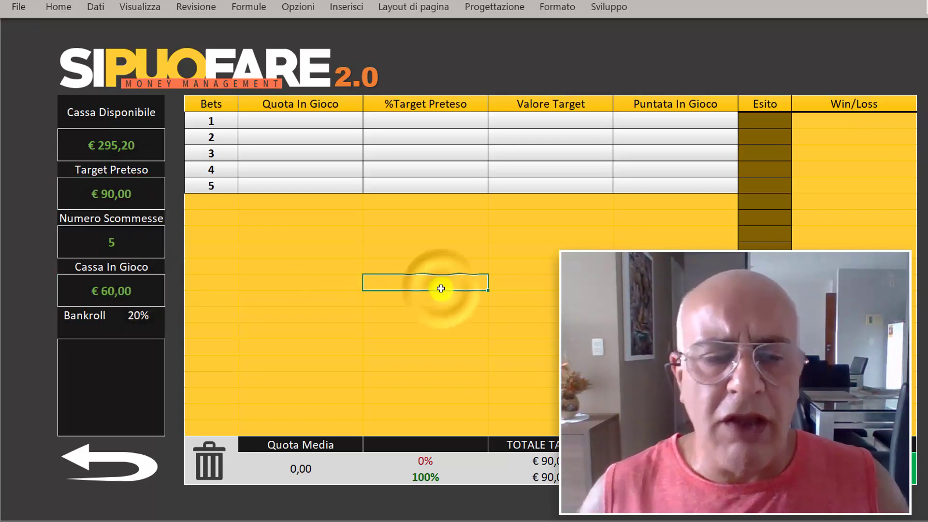
{"action": "left_click", "coordinate": [308, 125]}
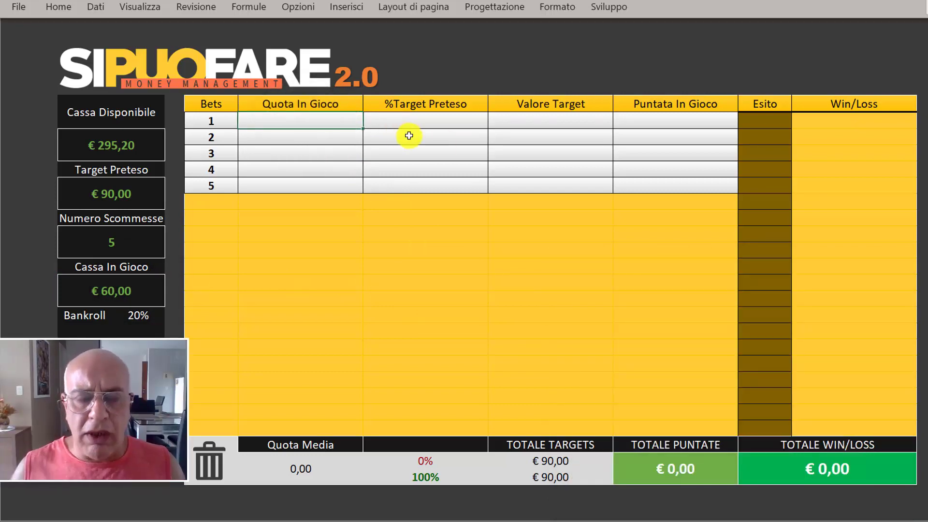
- Enter odds 1,40 for bet 1 and try a 30% target share
{"action": "type", "text": "1,4"}
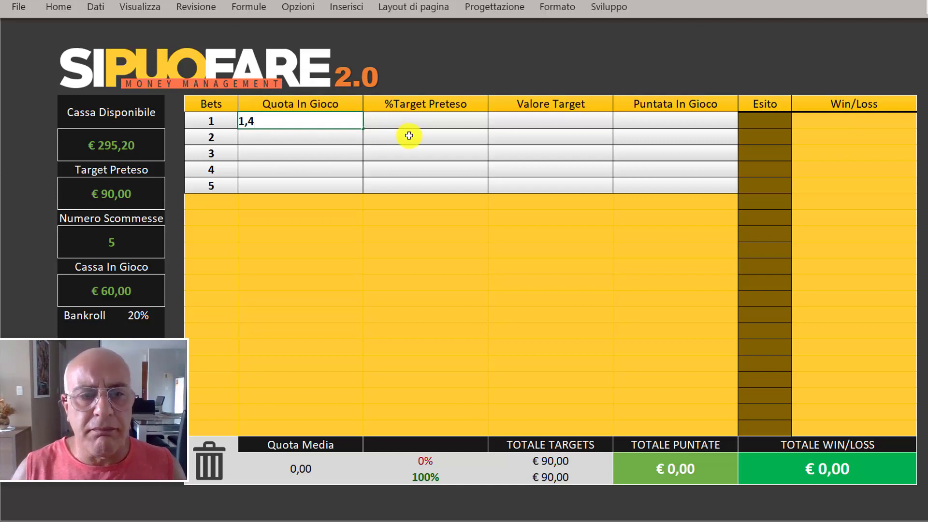
{"action": "key", "text": "Return"}
{"action": "left_click", "coordinate": [419, 118]}
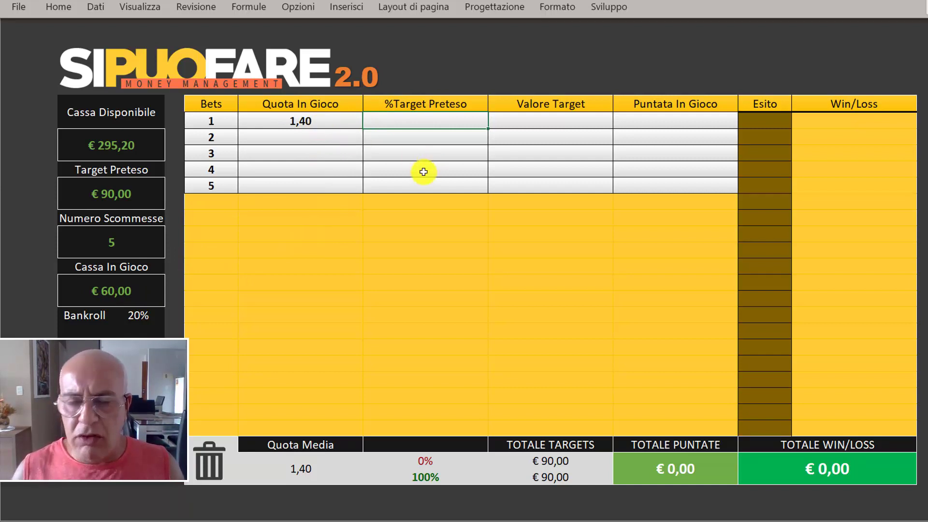
{"action": "type", "text": "30"}
{"action": "key", "text": "Tab"}
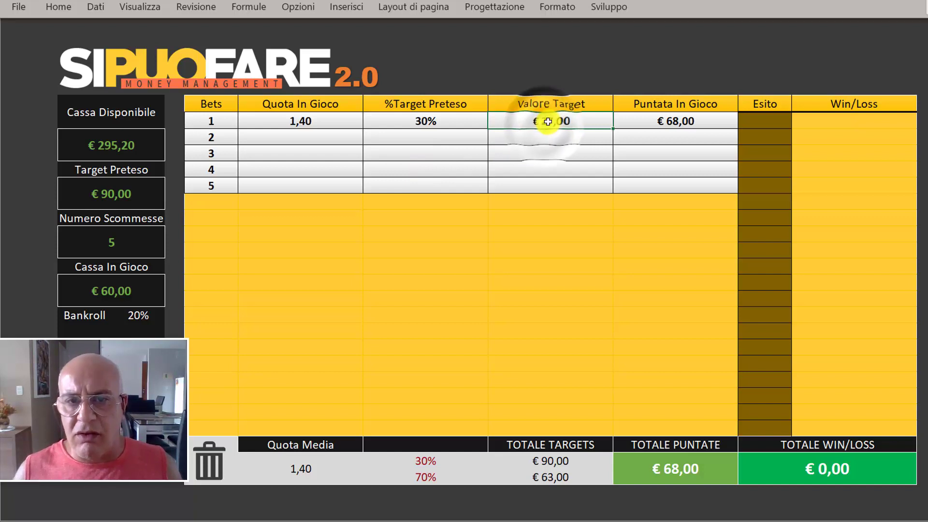
{"action": "left_click", "coordinate": [694, 120]}
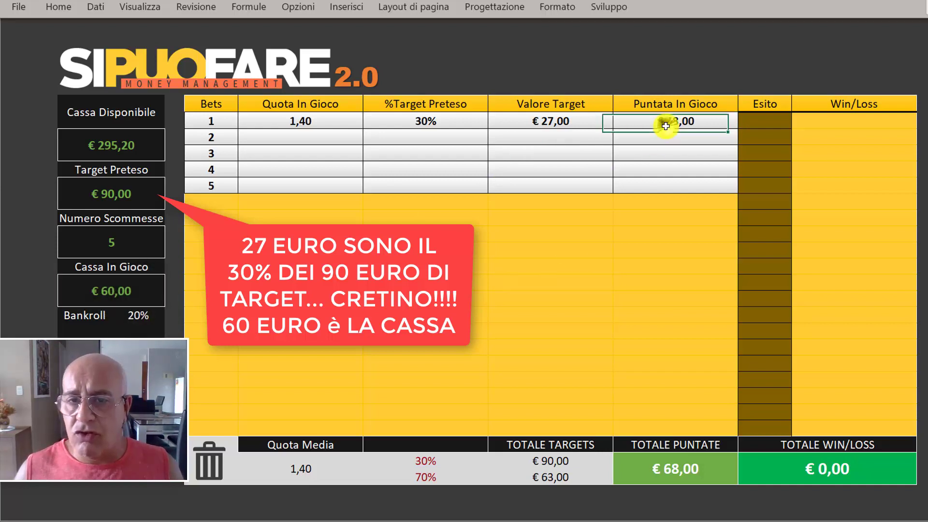
- Lower bet 1's target share from 20% to 15% and finally 10%
{"action": "left_click", "coordinate": [426, 121]}
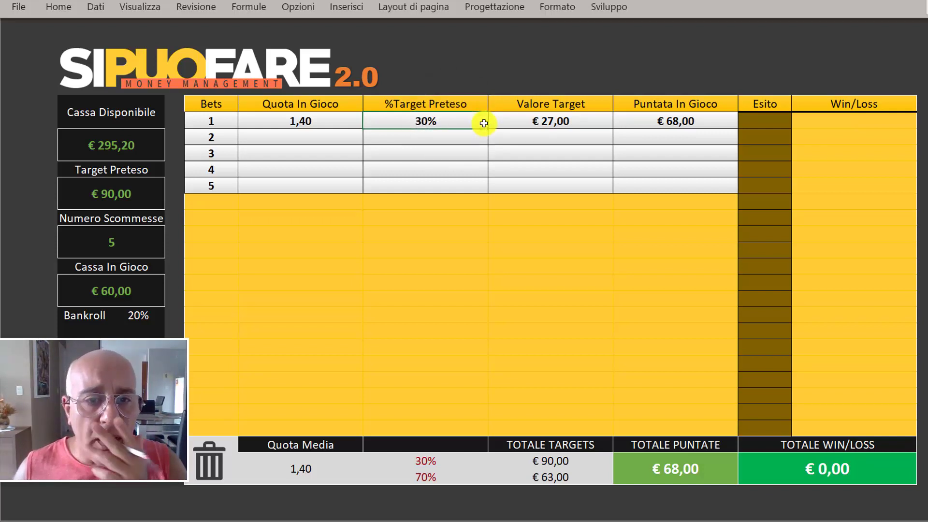
{"action": "key", "text": "BackSpace"}
{"action": "type", "text": "20"}
{"action": "key", "text": "Return"}
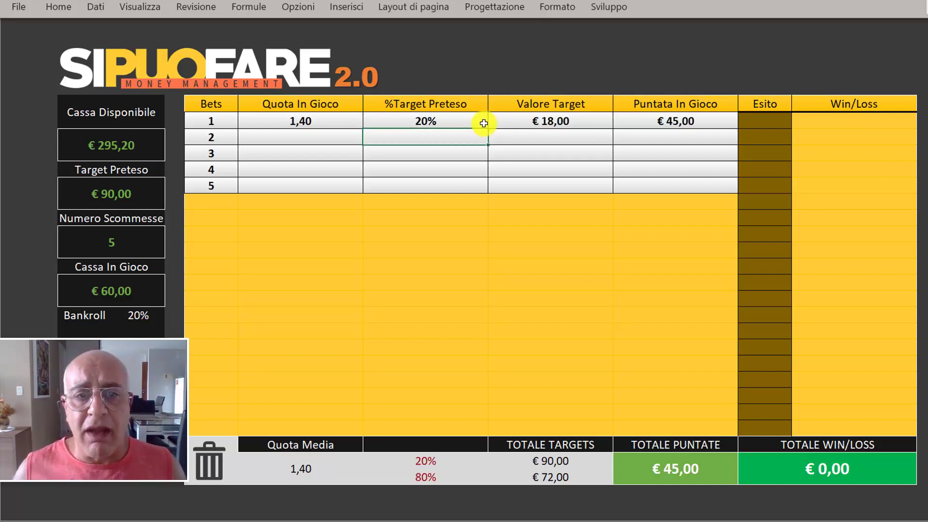
{"action": "left_click", "coordinate": [453, 120]}
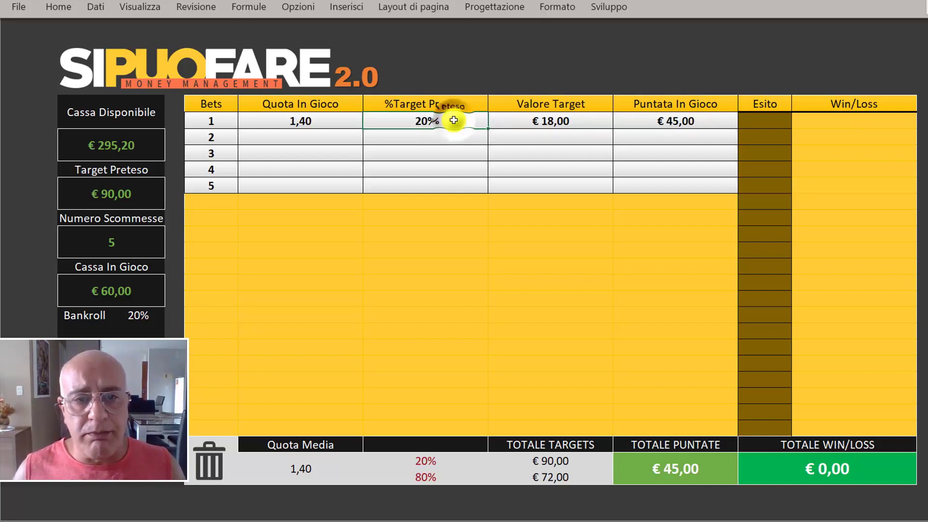
{"action": "type", "text": "15"}
{"action": "key", "text": "Return"}
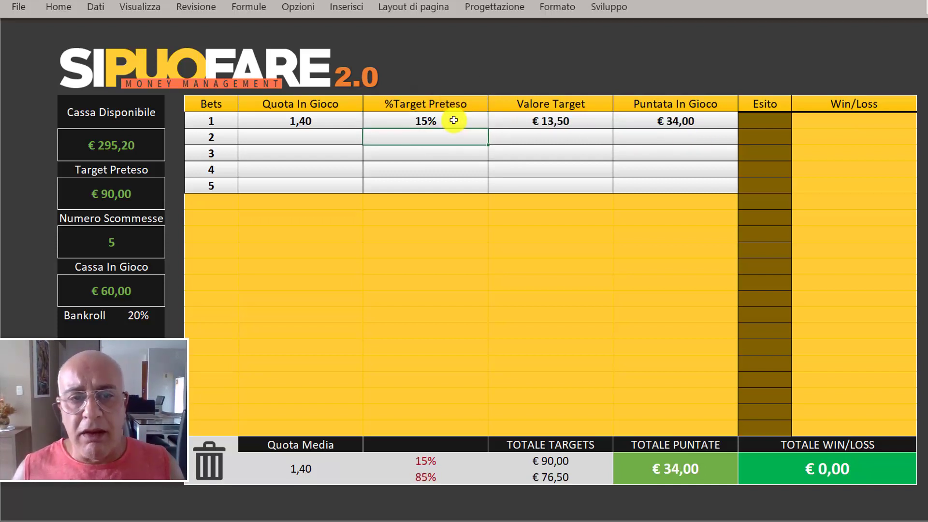
{"action": "left_click", "coordinate": [454, 120]}
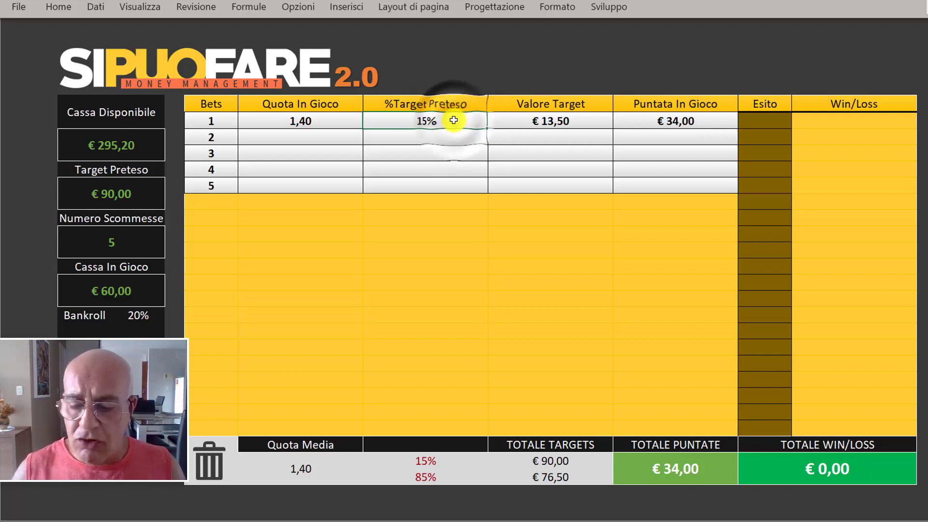
{"action": "type", "text": "10"}
{"action": "key", "text": "Return"}
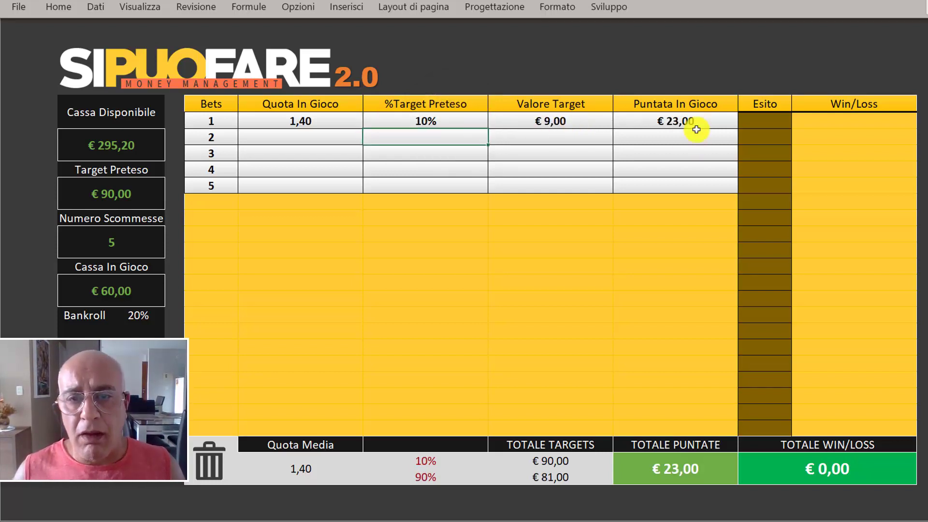
- Review bet 1's € 23,00 stake, its 1,40 odds and the € 90,00 overall target
{"action": "left_click", "coordinate": [693, 122]}
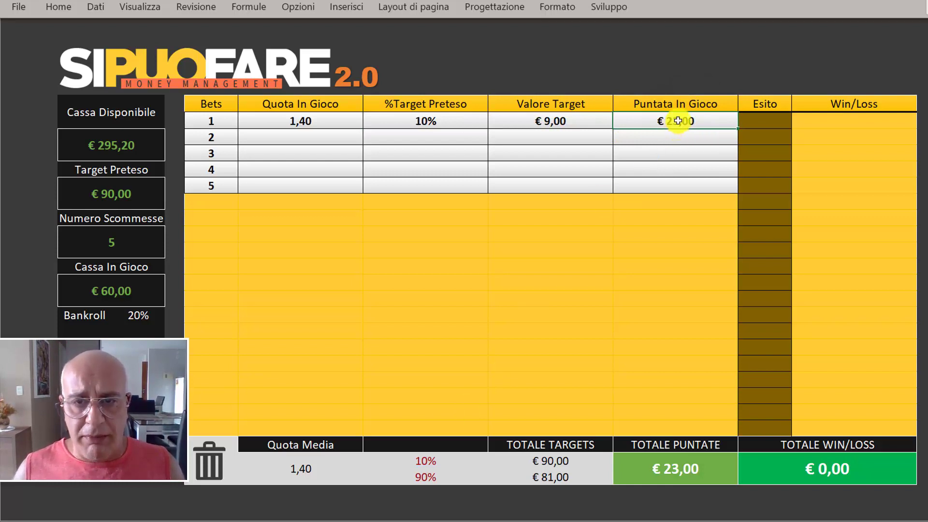
{"action": "left_click", "coordinate": [298, 122]}
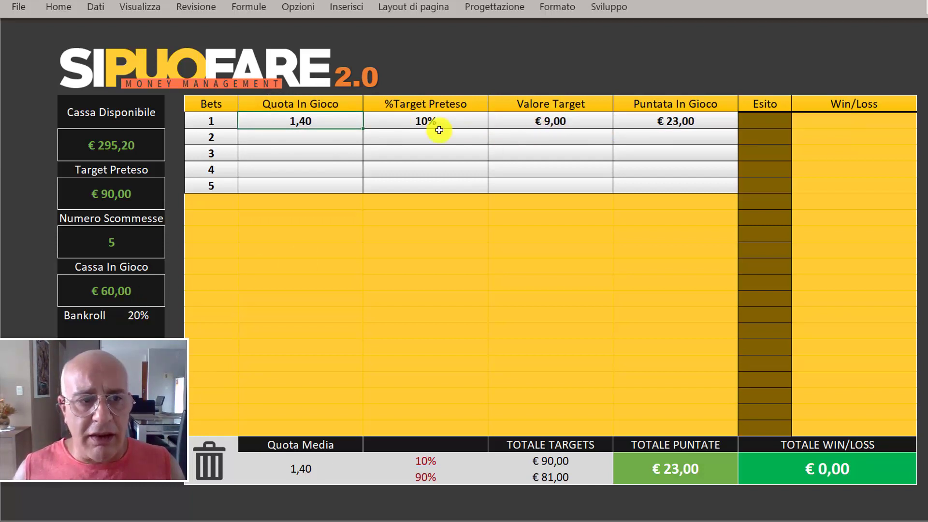
{"action": "left_click", "coordinate": [125, 191]}
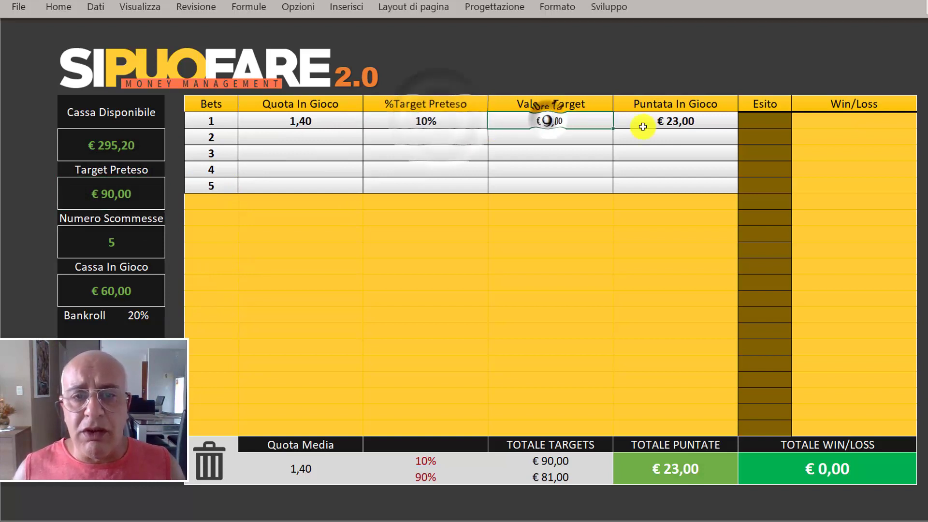
{"action": "left_click", "coordinate": [703, 119]}
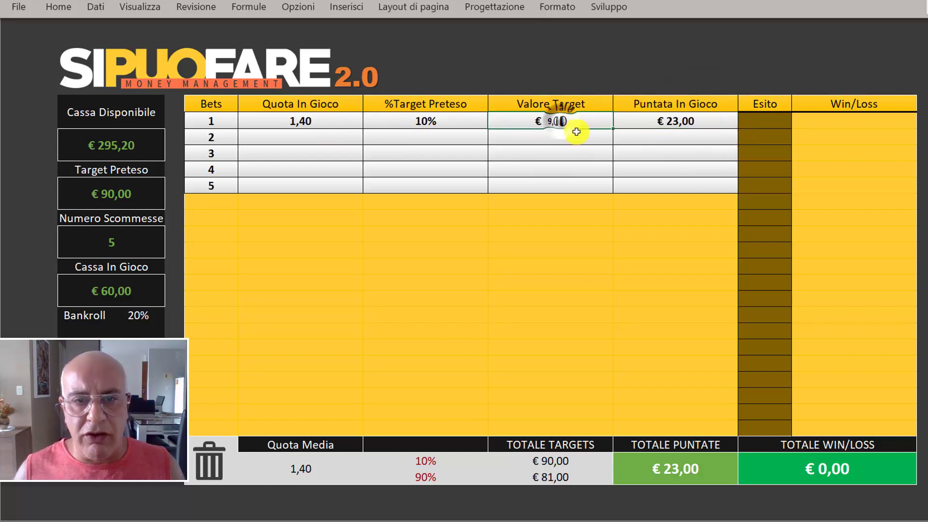
{"action": "left_click", "coordinate": [661, 121]}
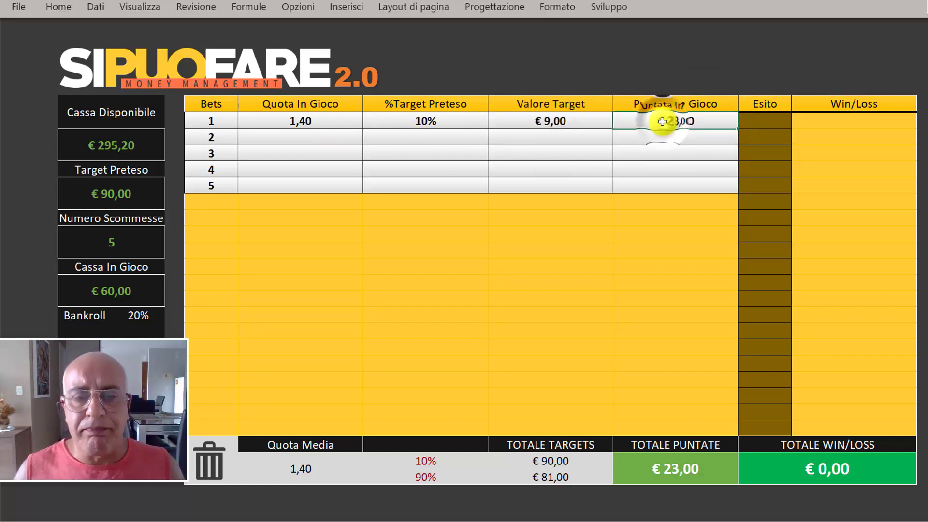
{"action": "left_click", "coordinate": [295, 137]}
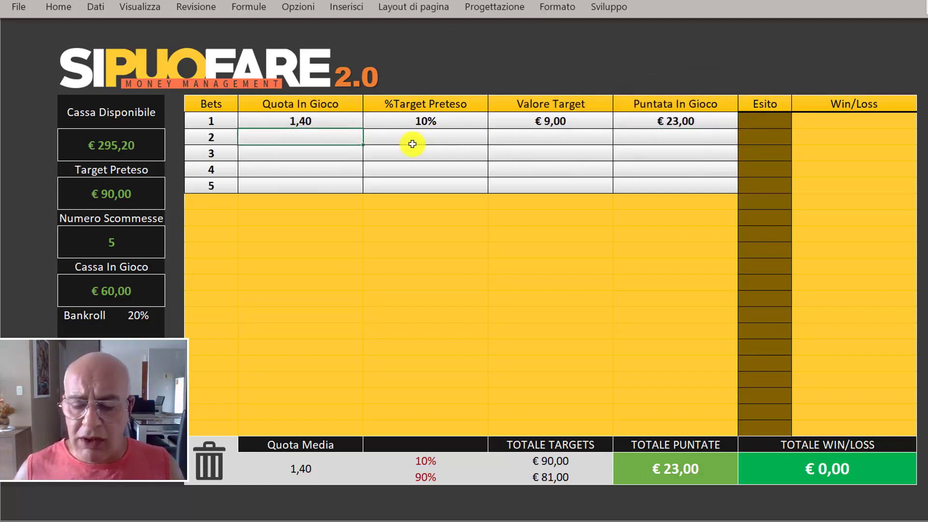
- Enter bet 2 at odds 1,62 with a 10% target share
{"action": "type", "text": "1,6"}
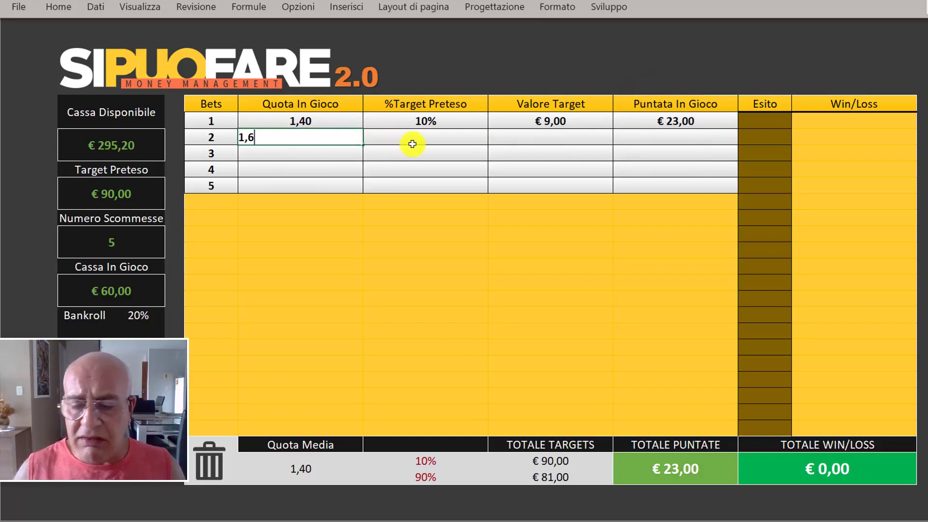
{"action": "type", "text": "2"}
{"action": "left_click", "coordinate": [412, 143]}
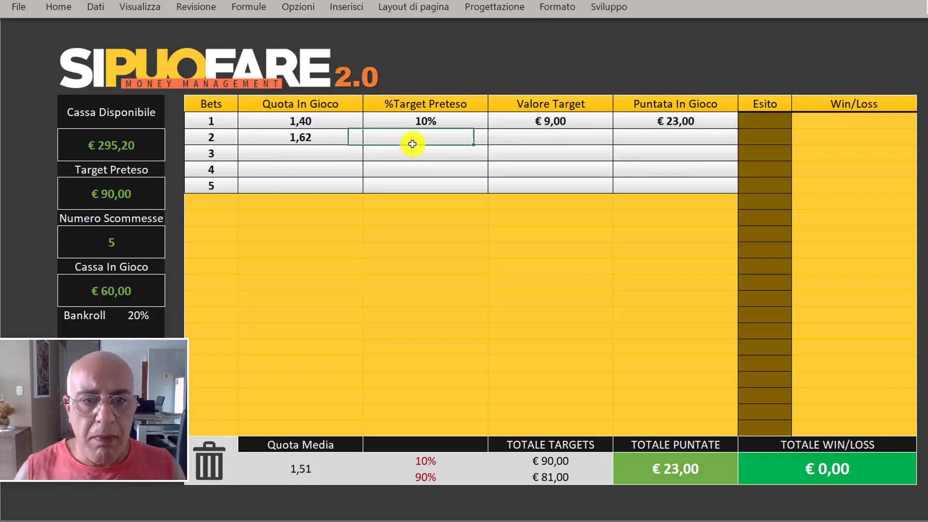
{"action": "type", "text": "10"}
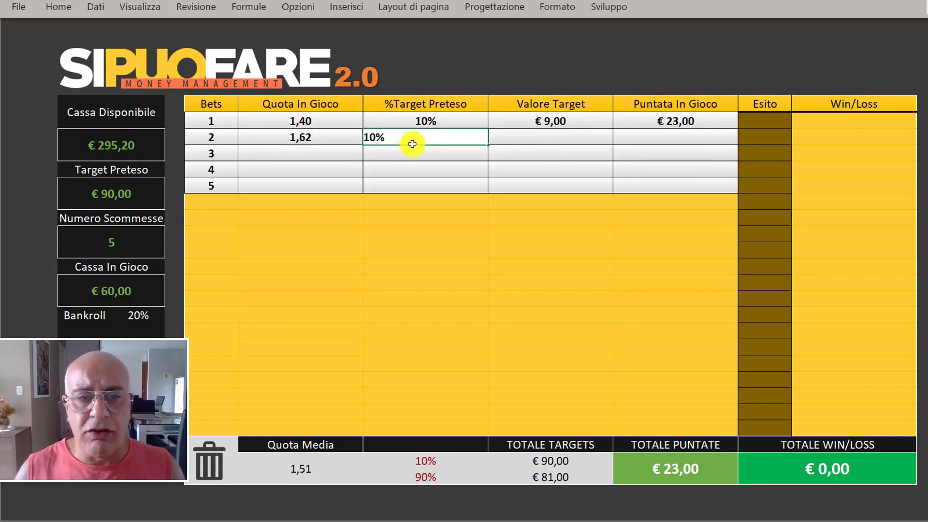
{"action": "key", "text": "Tab"}
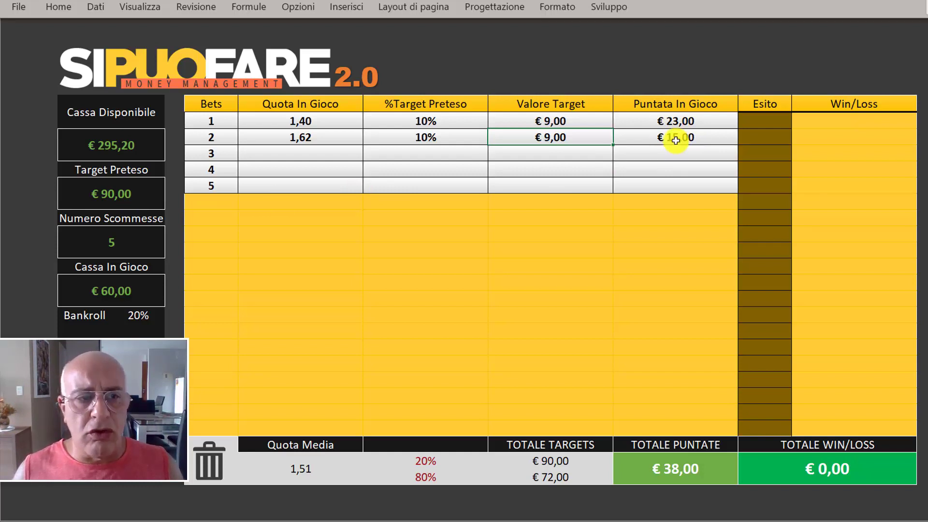
- Review the totals: € 38,00 stakes, € 72,00 remaining target, 20% reached, 80% remaining
{"action": "left_click", "coordinate": [698, 468]}
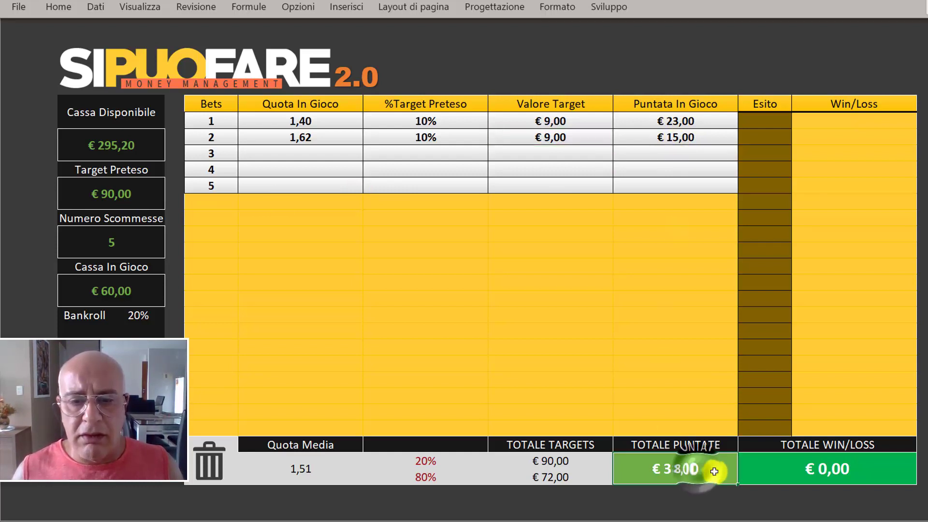
{"action": "left_click", "coordinate": [564, 478]}
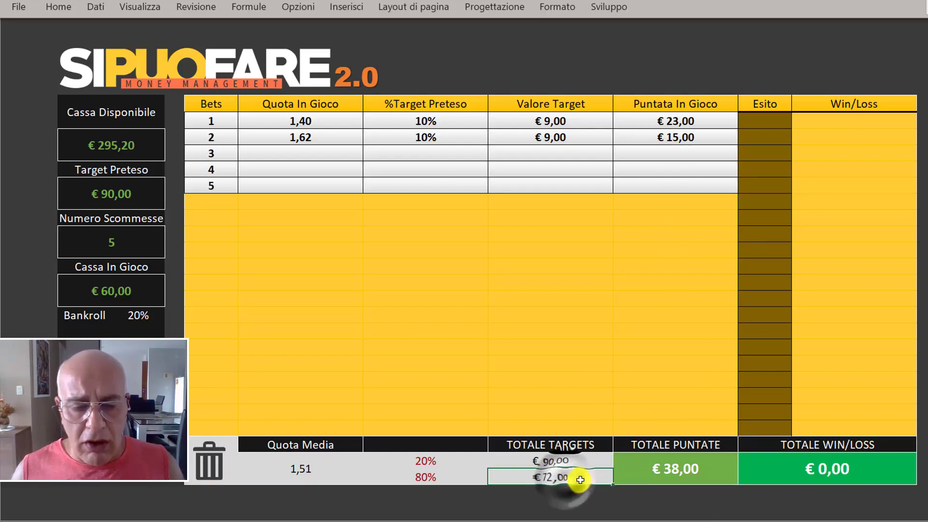
{"action": "left_click", "coordinate": [659, 469]}
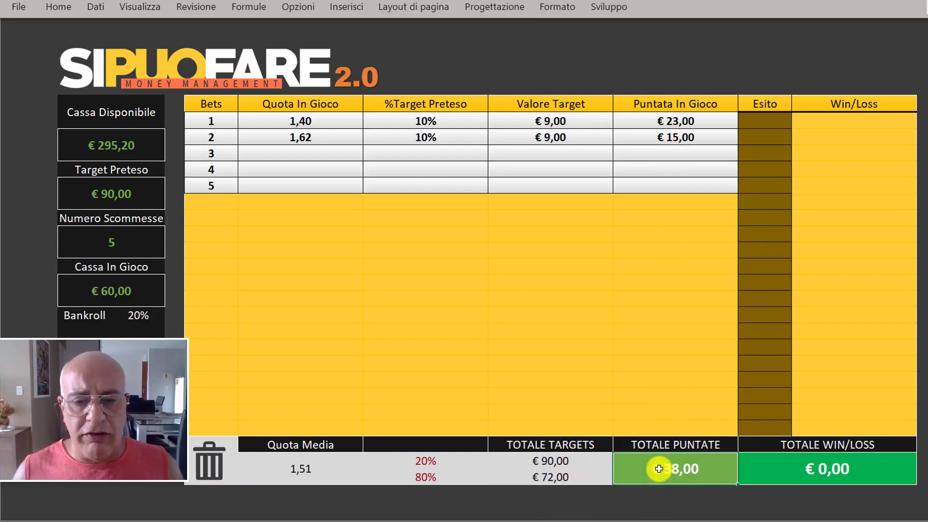
{"action": "left_click", "coordinate": [562, 477]}
{"action": "left_click", "coordinate": [429, 460]}
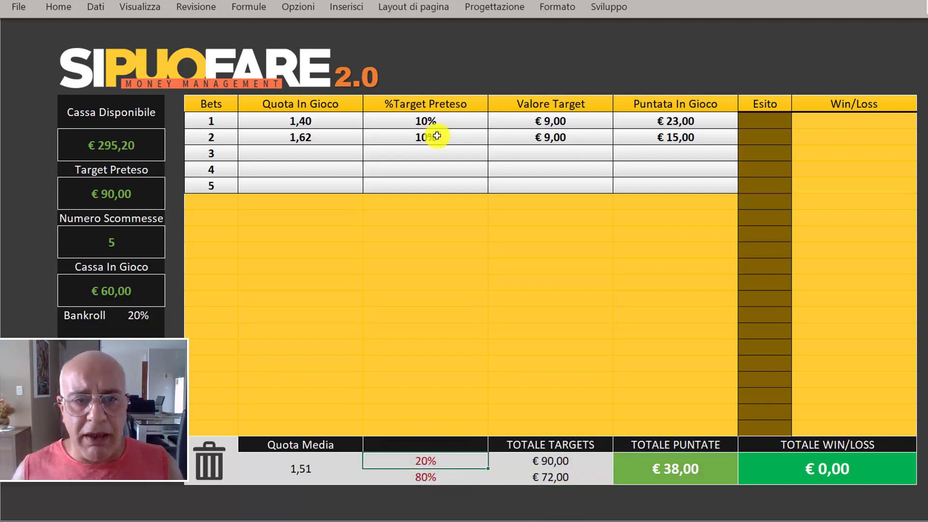
{"action": "left_click", "coordinate": [438, 482]}
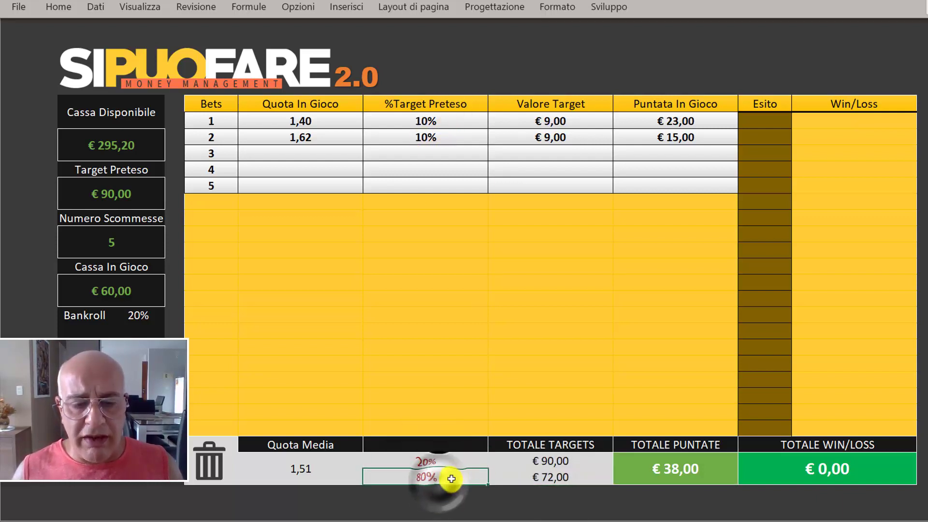
{"action": "left_click", "coordinate": [533, 479]}
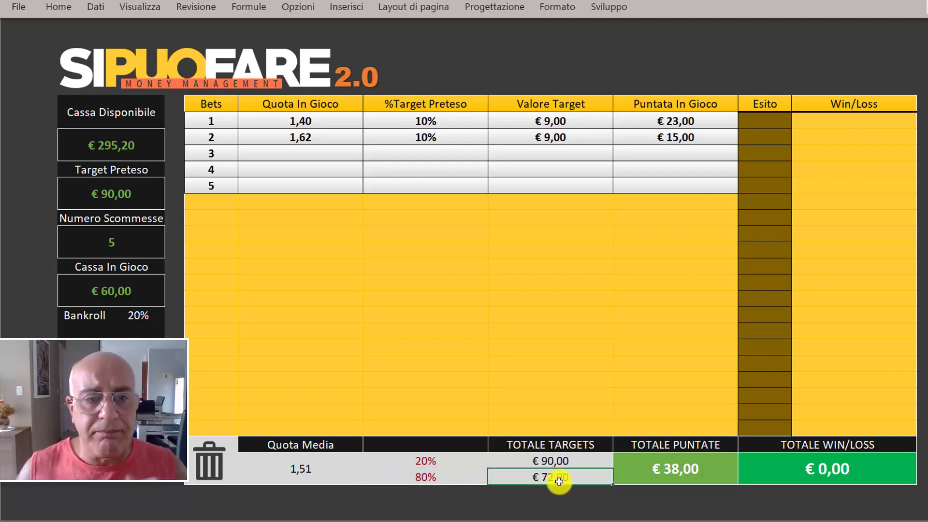
{"action": "left_click", "coordinate": [354, 150]}
{"action": "left_click", "coordinate": [354, 150]}
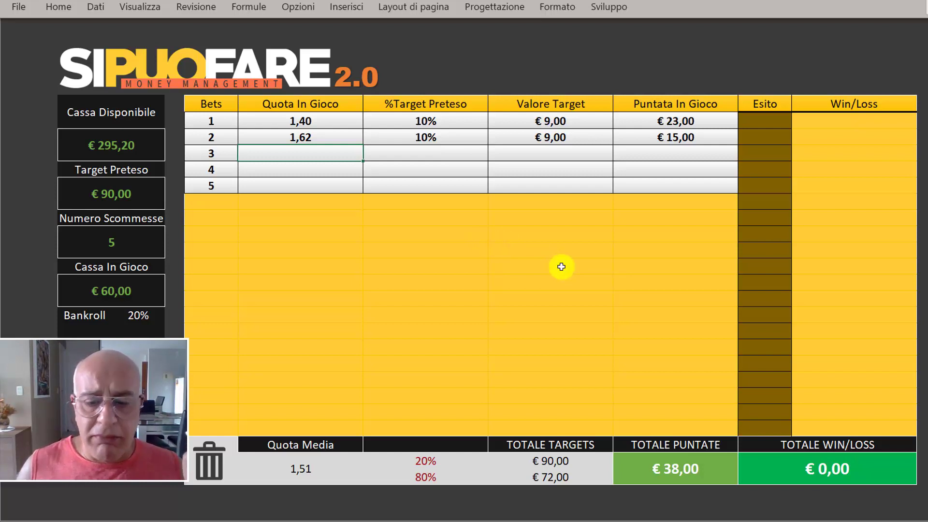
- Enter bet 3 at odds 1,45 with a 25% target share
{"action": "type", "text": "1"}
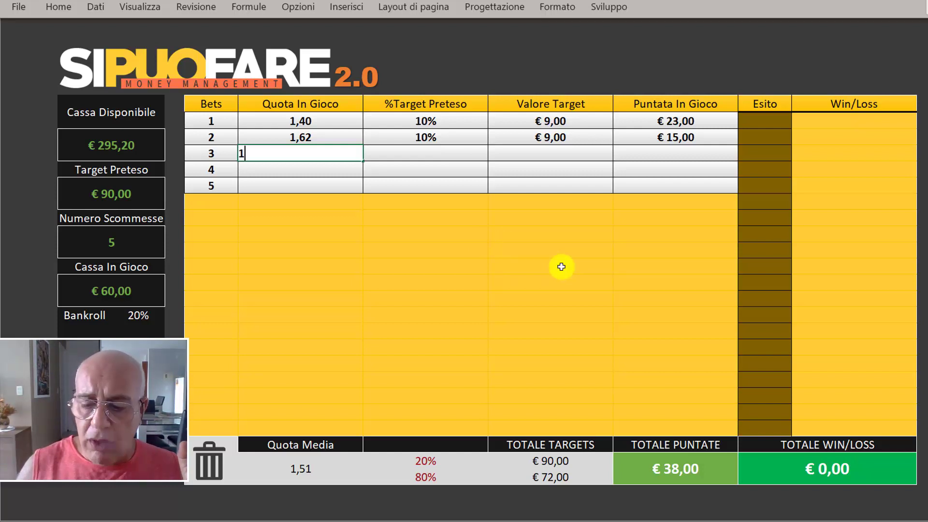
{"action": "type", "text": ",45"}
{"action": "key", "text": "Tab"}
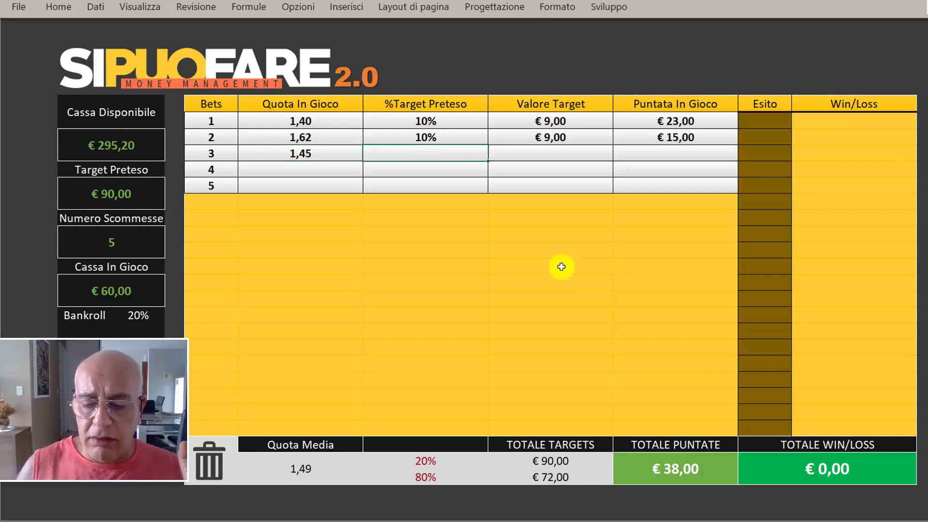
{"action": "type", "text": "25"}
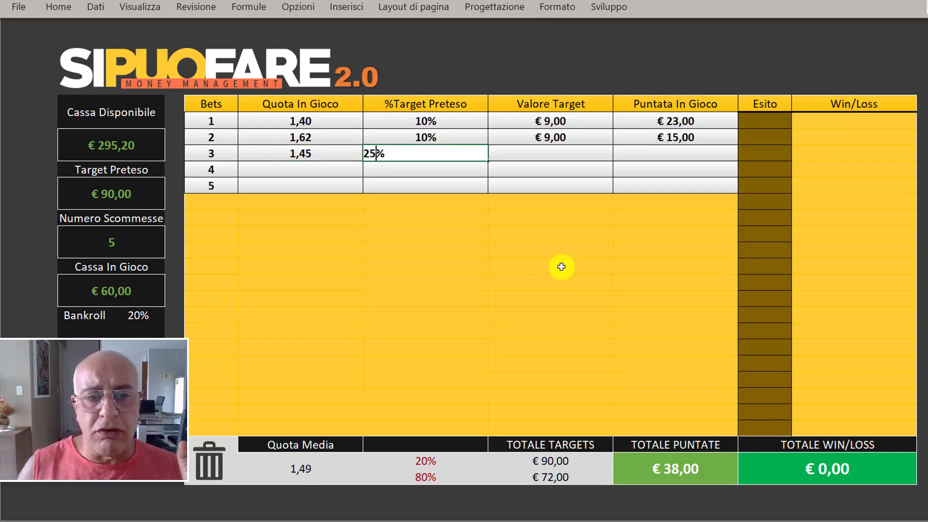
{"action": "key", "text": "Tab"}
- Check bet 3's € 50,00 stake and 25% target, plus bet 2's outcome column
{"action": "left_click", "coordinate": [700, 153]}
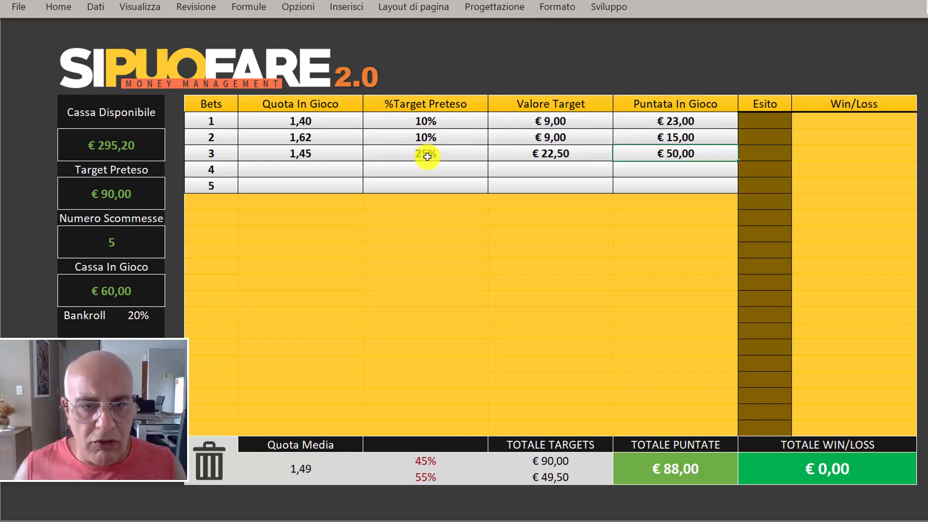
{"action": "left_click", "coordinate": [431, 153]}
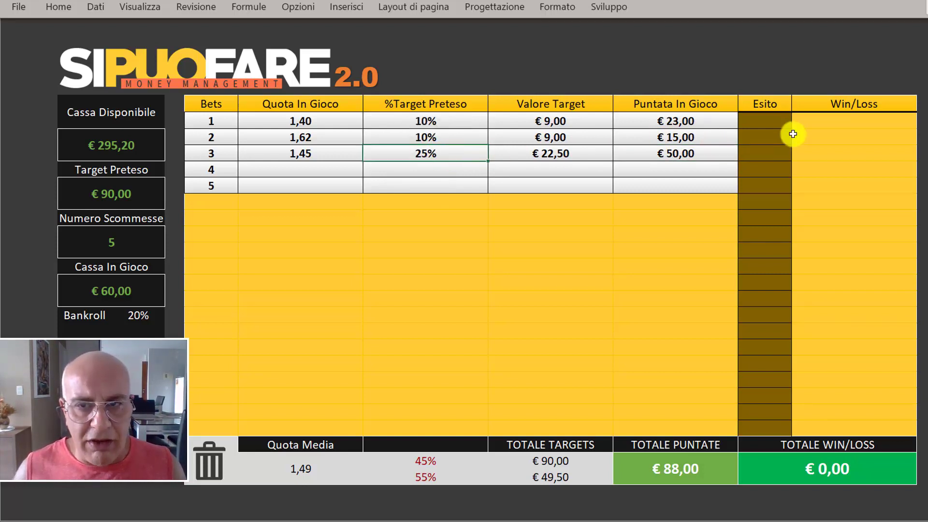
{"action": "left_click", "coordinate": [771, 138]}
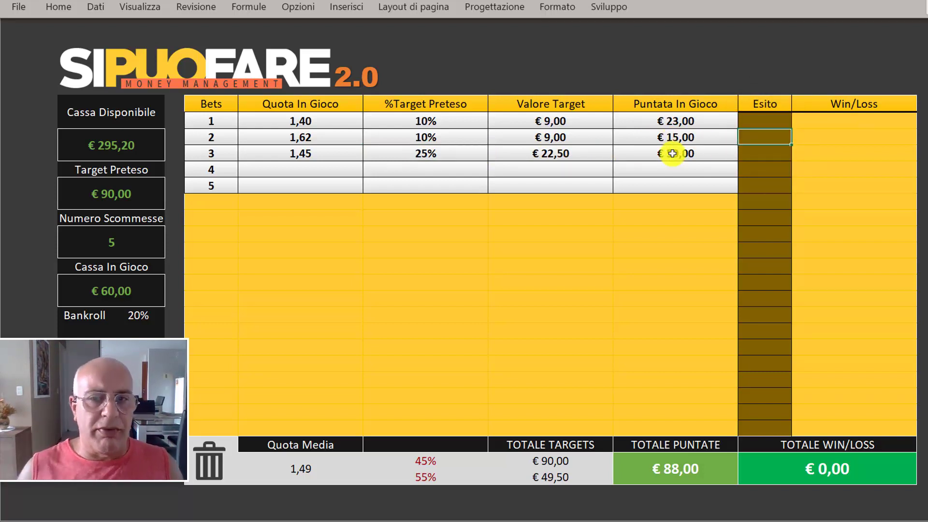
{"action": "left_click", "coordinate": [674, 154]}
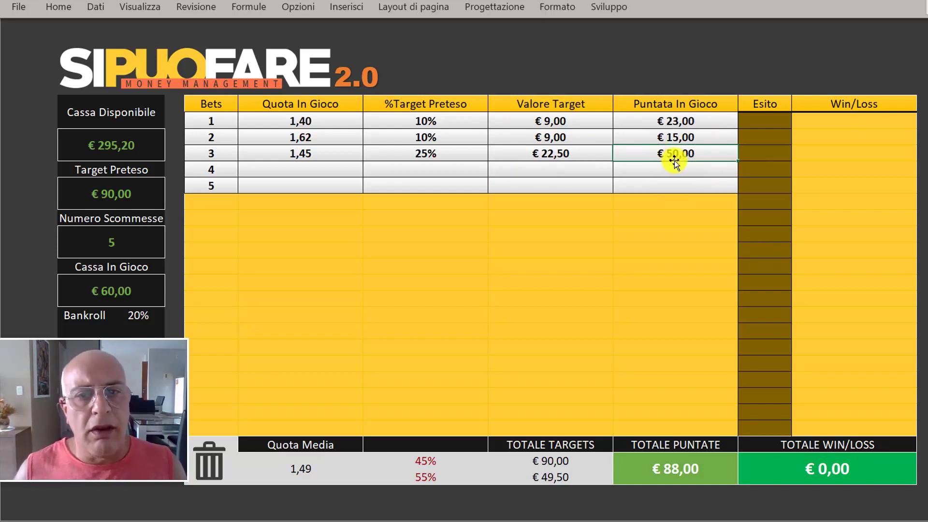
{"action": "left_click", "coordinate": [327, 168]}
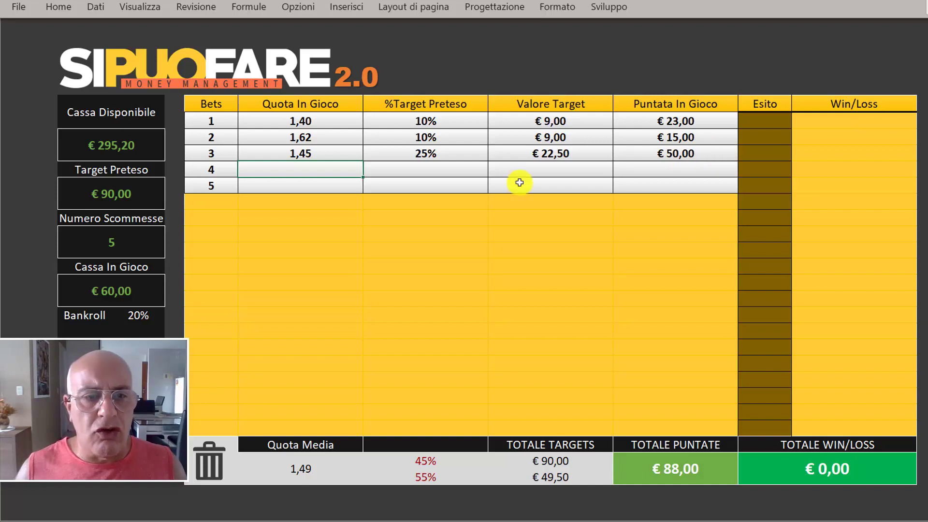
- Enter bet 4 at odds 1,40 with a 25% target and bet 5 at 1,40 with 30%
{"action": "type", "text": "1,4"}
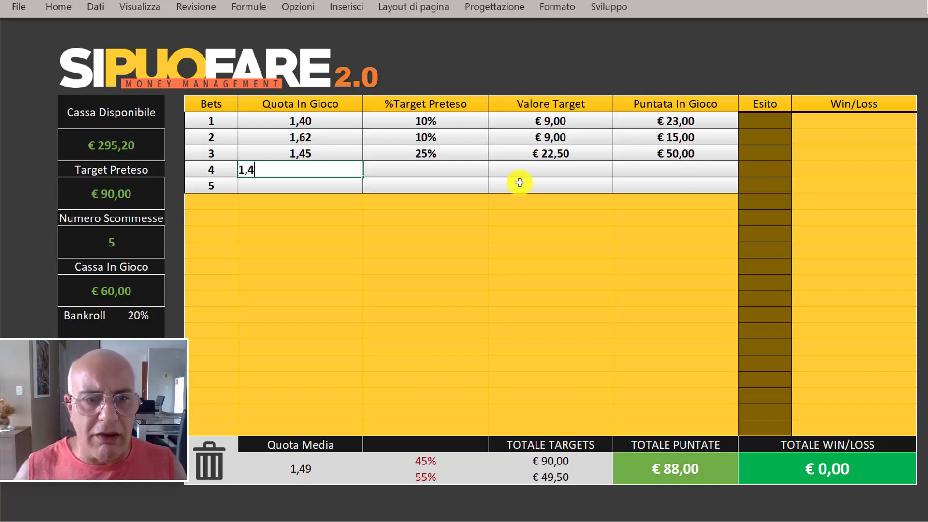
{"action": "type", "text": "0"}
{"action": "key", "text": "Tab"}
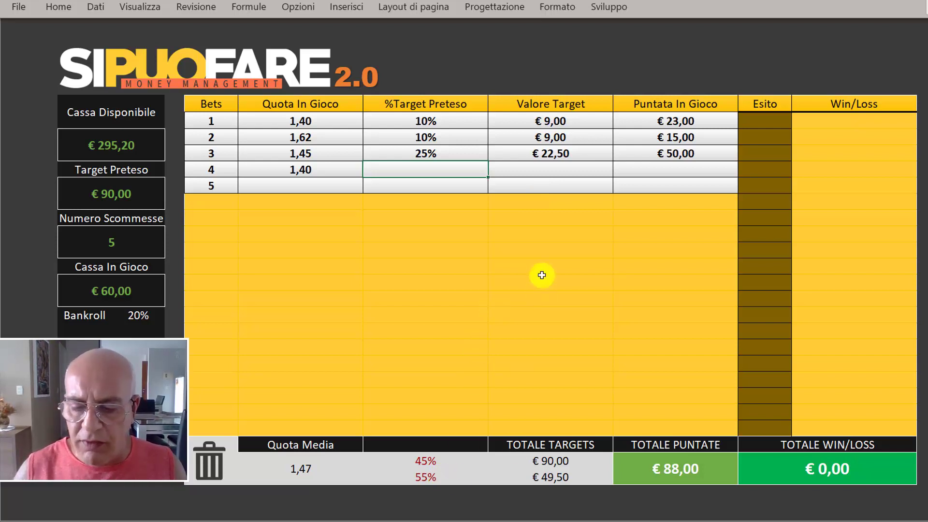
{"action": "type", "text": "25"}
{"action": "key", "text": "Tab"}
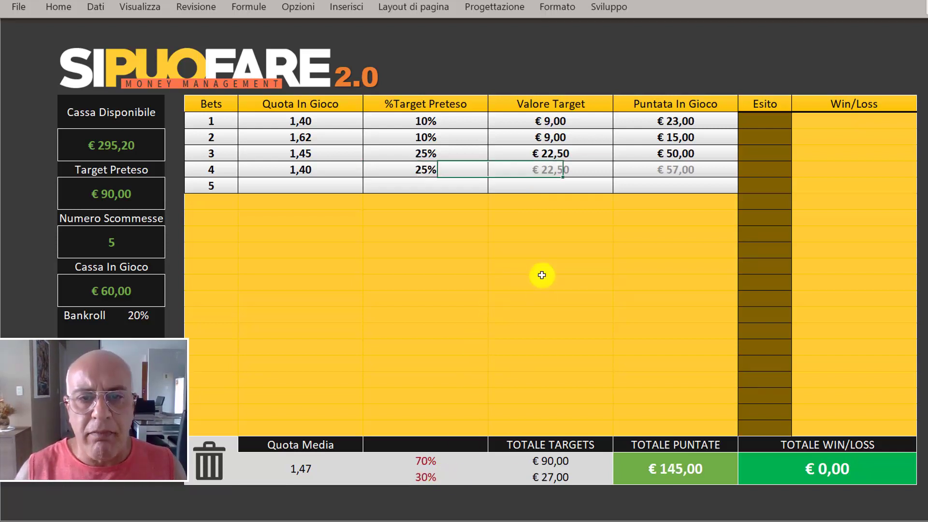
{"action": "key", "text": "Return"}
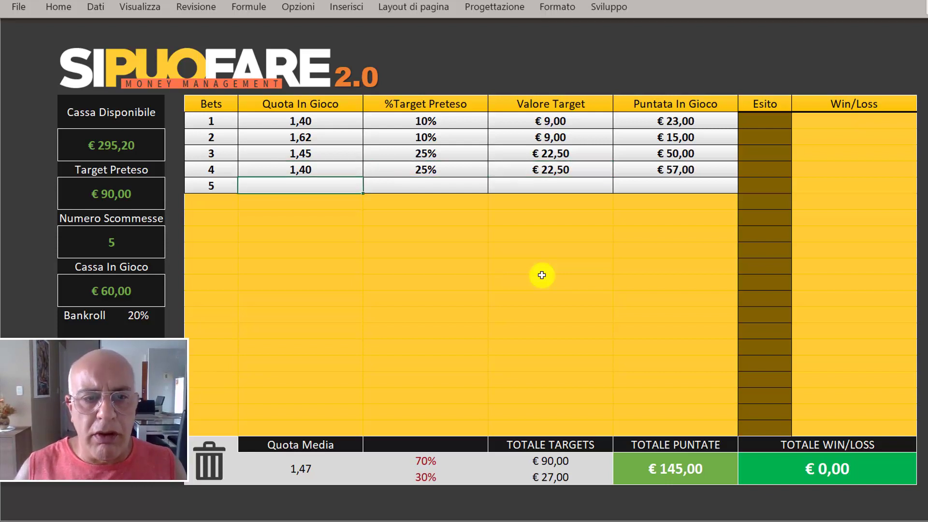
{"action": "type", "text": "1,40"}
{"action": "key", "text": "Tab"}
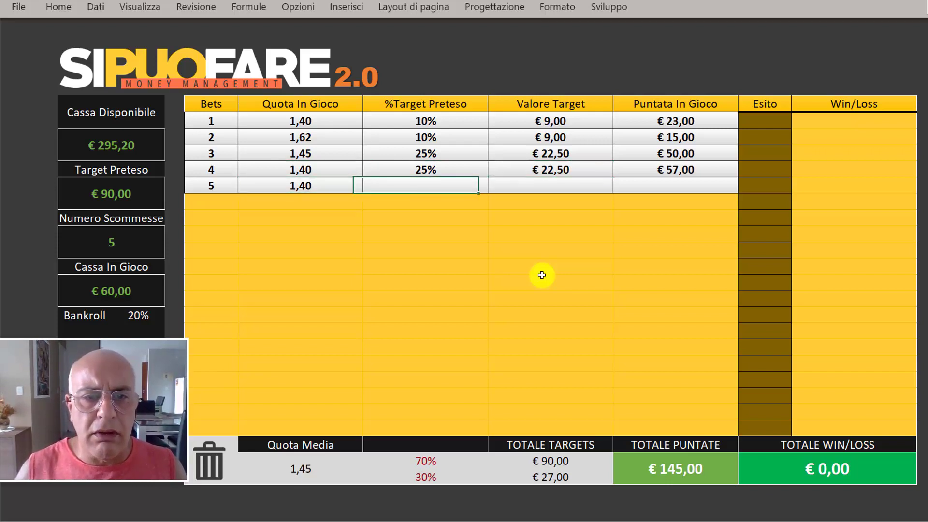
{"action": "type", "text": "3"}
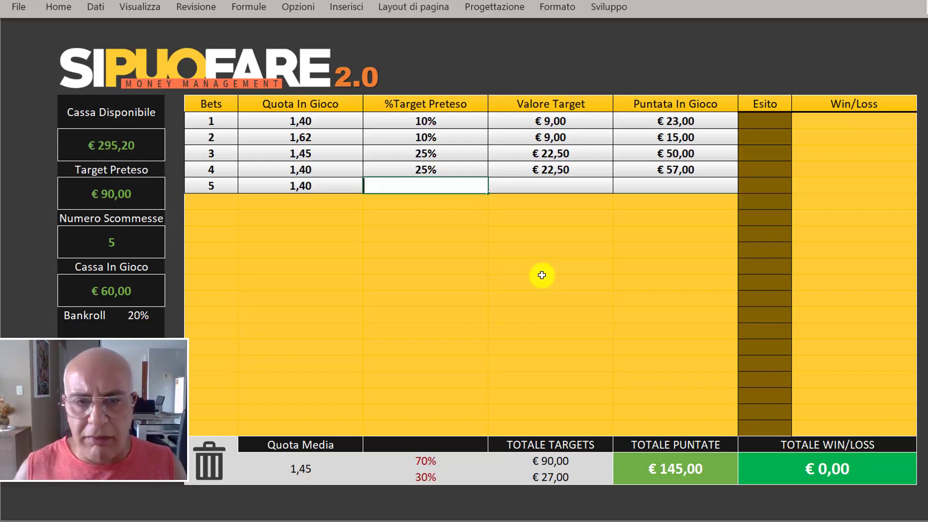
{"action": "type", "text": "0"}
{"action": "key", "text": "Return"}
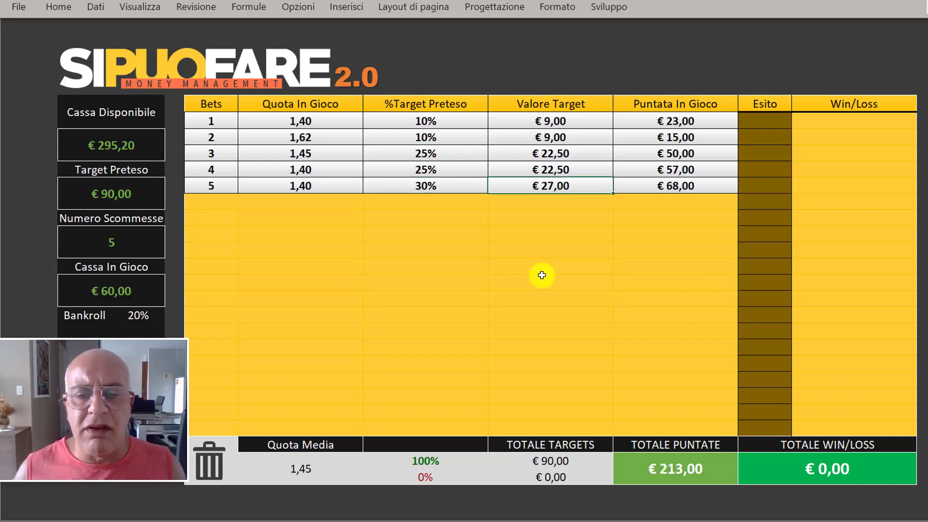
{"action": "left_click", "coordinate": [694, 471]}
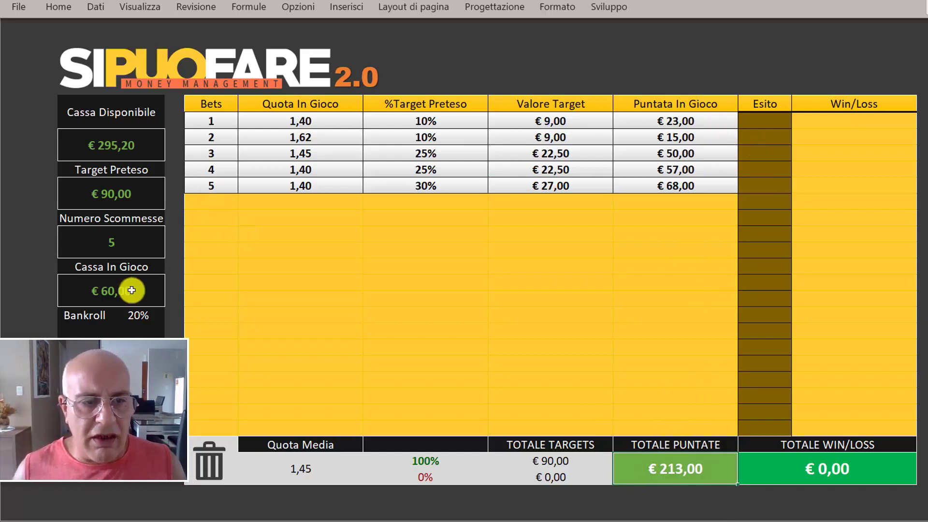
{"action": "left_click", "coordinate": [365, 277]}
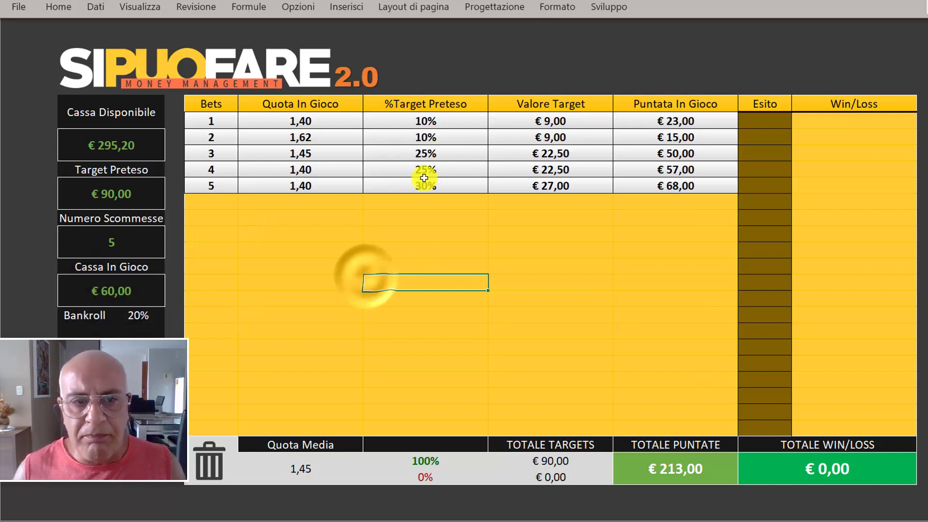
{"action": "left_click", "coordinate": [434, 458]}
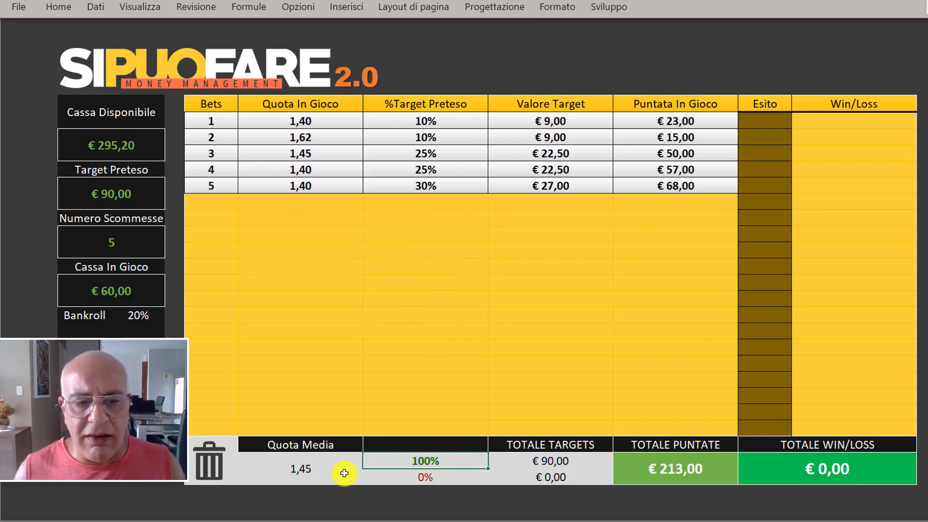
{"action": "left_click", "coordinate": [554, 462]}
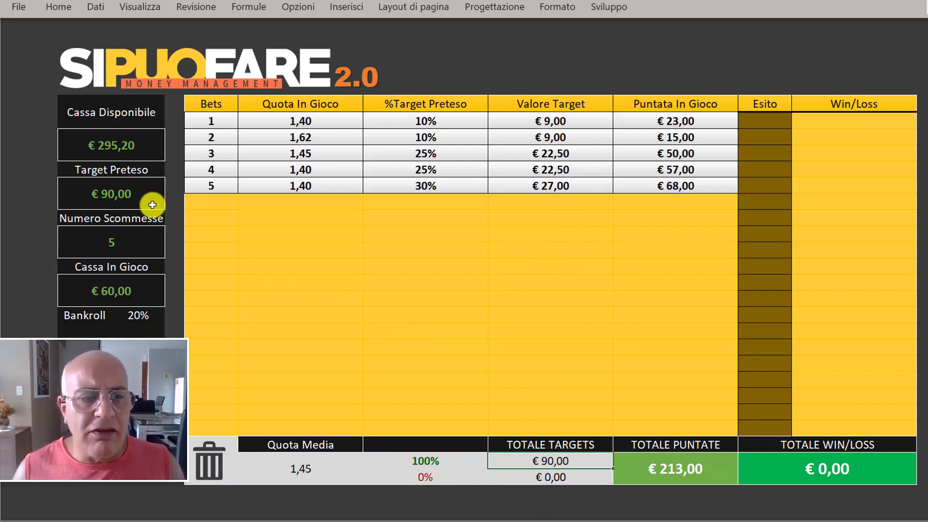
{"action": "left_click", "coordinate": [152, 205]}
{"action": "left_click", "coordinate": [523, 315]}
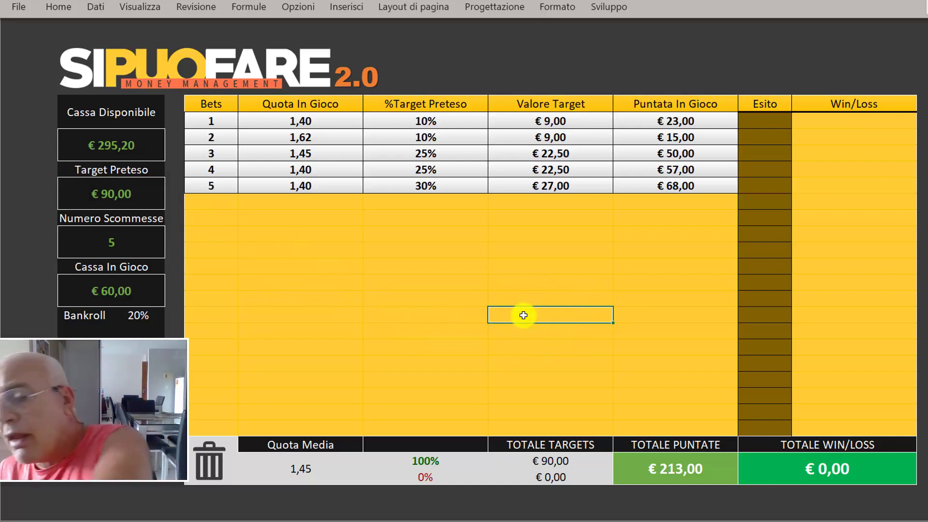
- Mark bets 1 and 2 as won (V) and check the € 18,50 win/loss total
{"action": "left_click", "coordinate": [761, 123]}
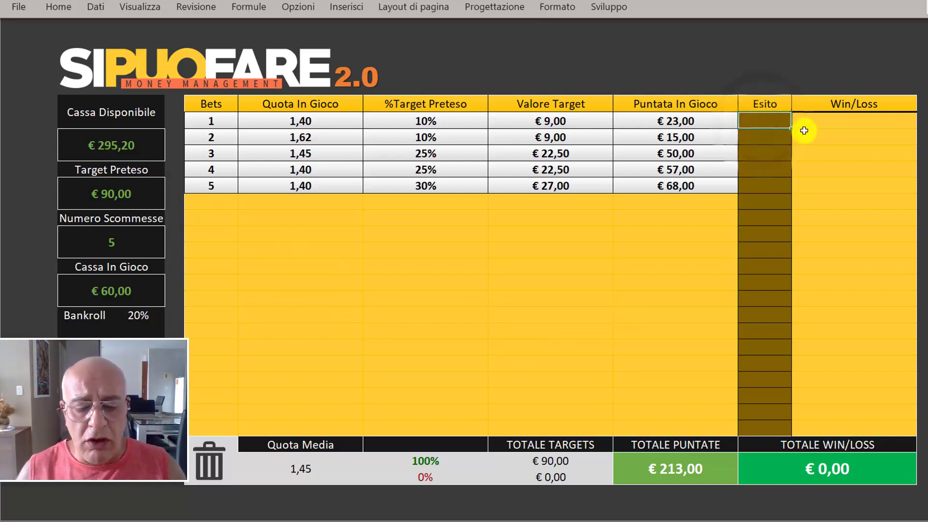
{"action": "type", "text": "V"}
{"action": "key", "text": "Return"}
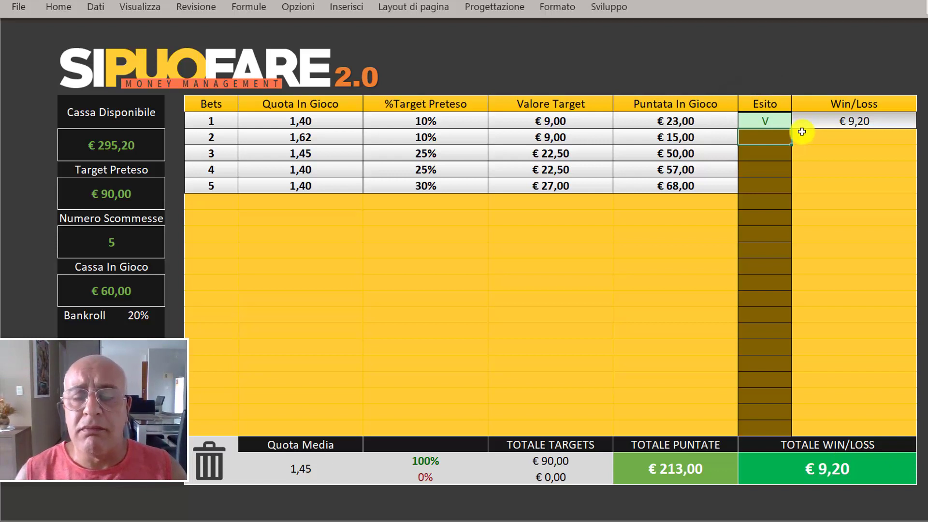
{"action": "type", "text": "V"}
{"action": "key", "text": "Return"}
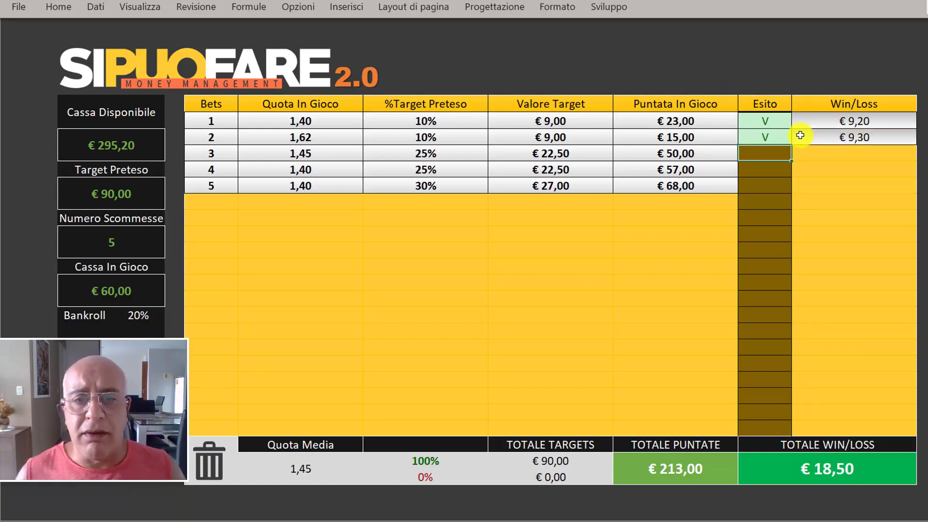
{"action": "left_click", "coordinate": [804, 463]}
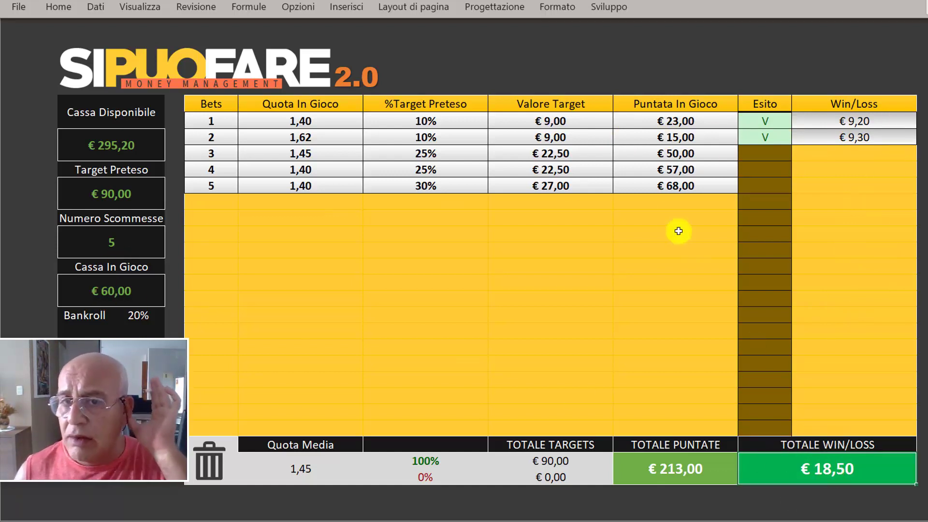
- Mark bet 3, staked at € 50,00, as lost (P)
{"action": "left_click", "coordinate": [671, 153]}
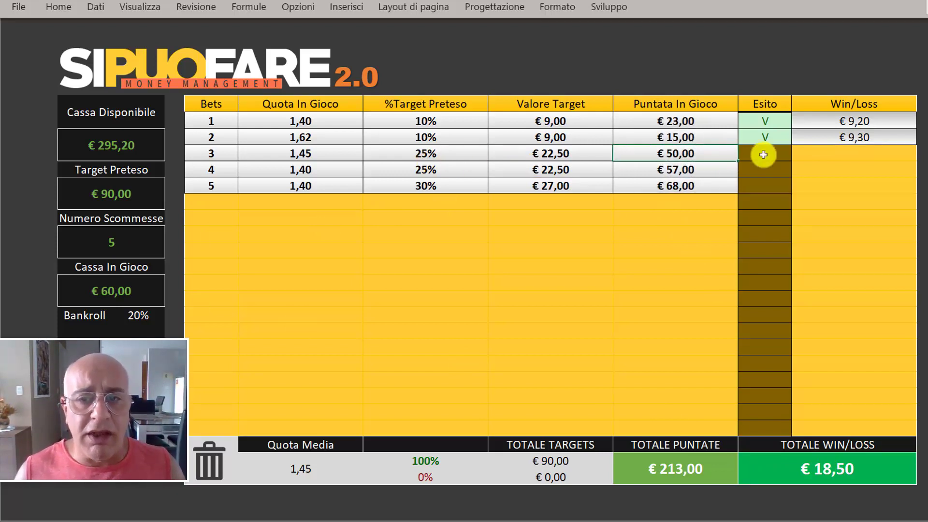
{"action": "left_click", "coordinate": [778, 154]}
{"action": "type", "text": "P"}
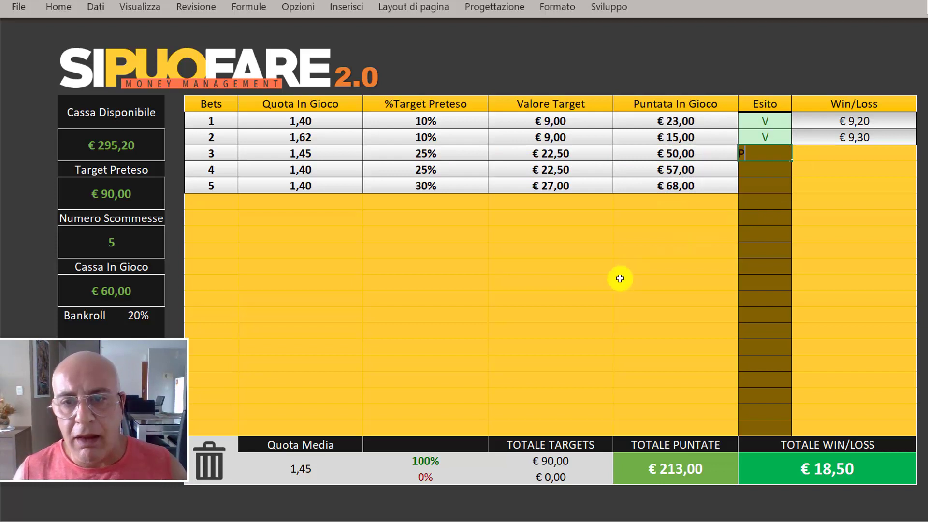
{"action": "left_click", "coordinate": [619, 279]}
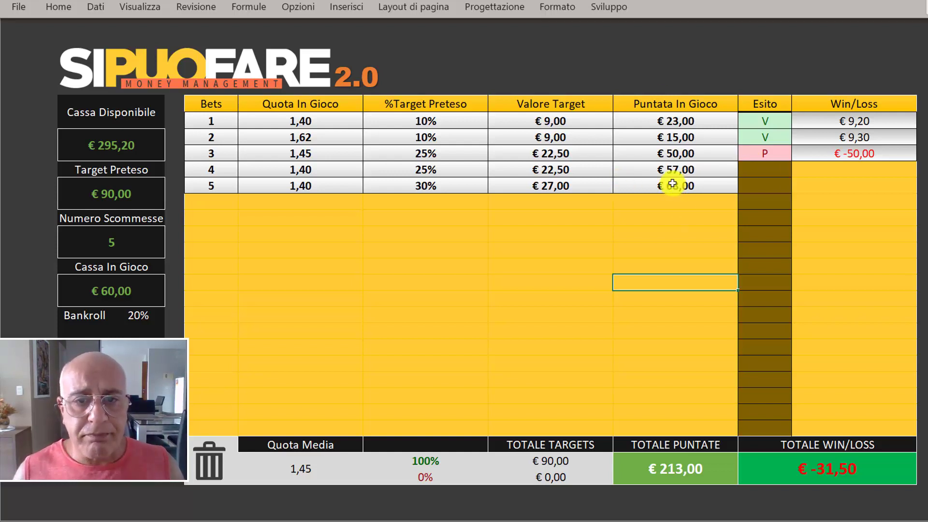
- Change bet 4 to odds 1,80 with a 20% target share
{"action": "left_click", "coordinate": [457, 171]}
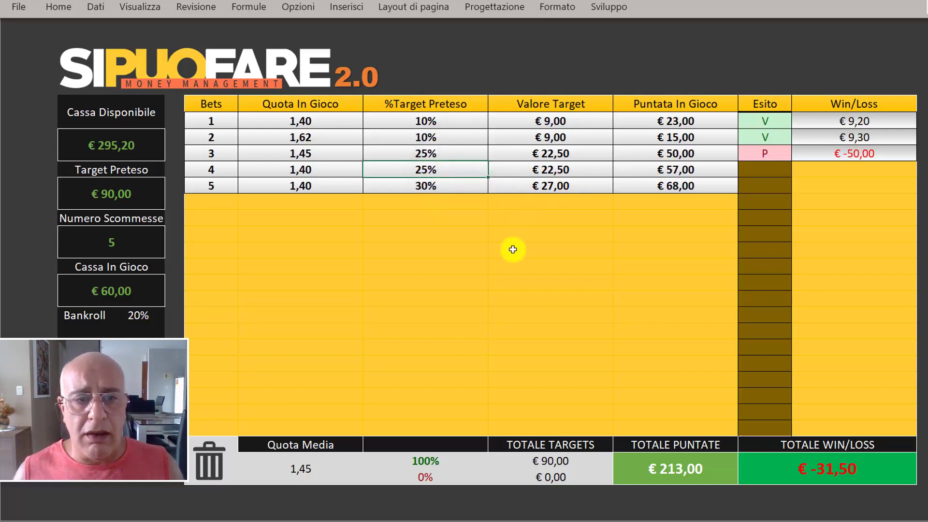
{"action": "left_click", "coordinate": [326, 174]}
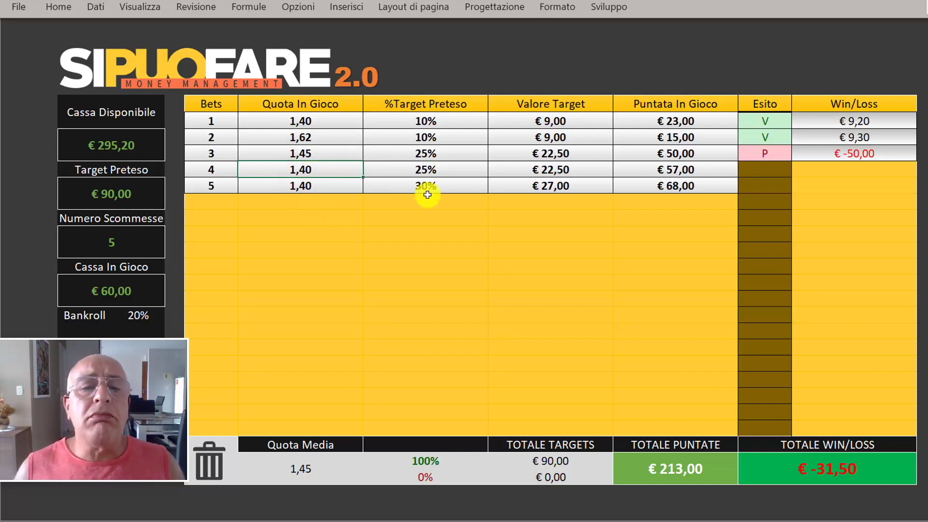
{"action": "type", "text": "1"}
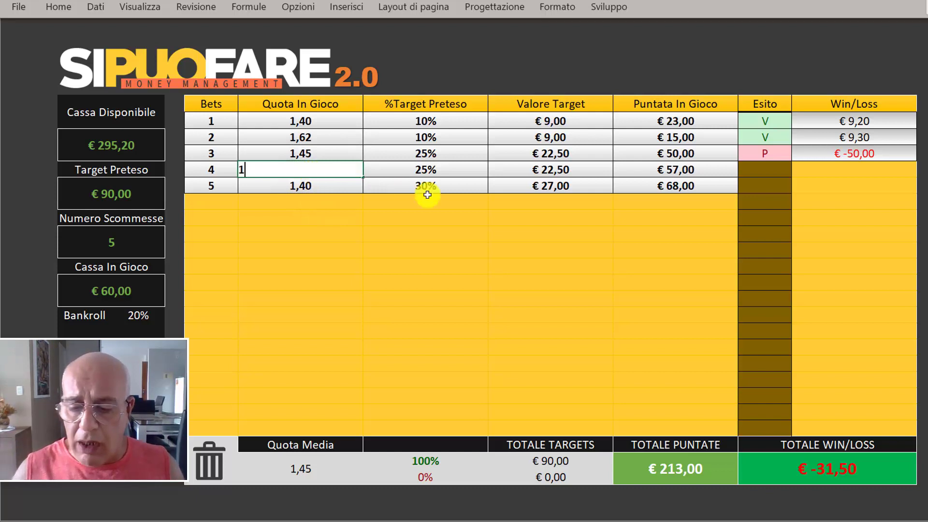
{"action": "type", "text": ",8"}
{"action": "key", "text": "Return"}
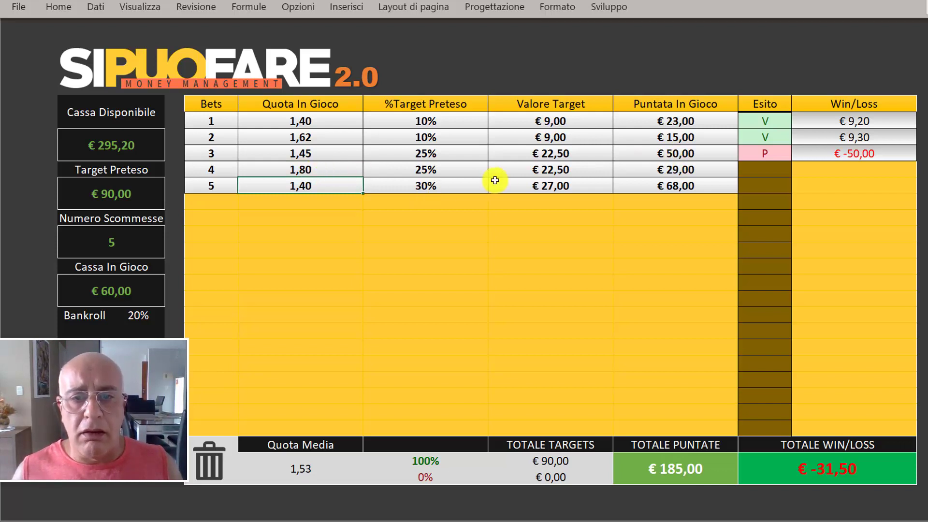
{"action": "left_click", "coordinate": [447, 172]}
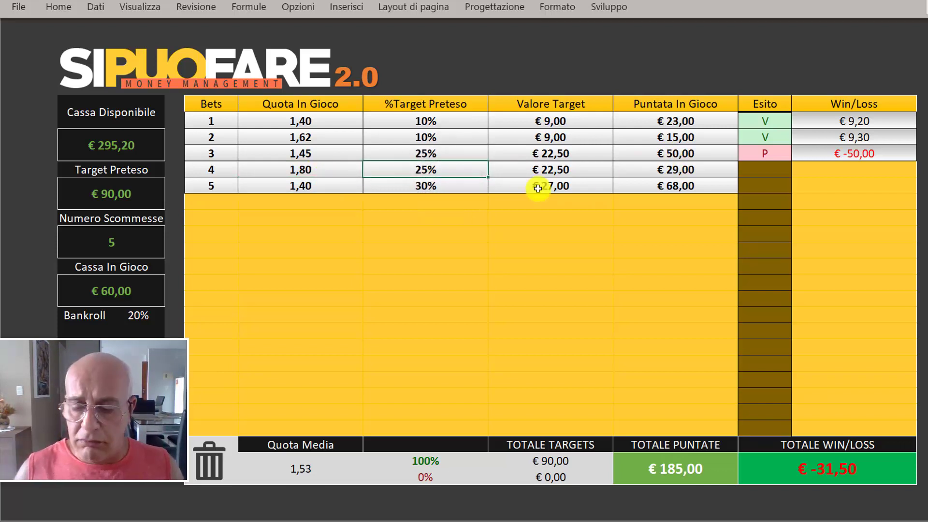
{"action": "type", "text": "20"}
{"action": "key", "text": "Tab"}
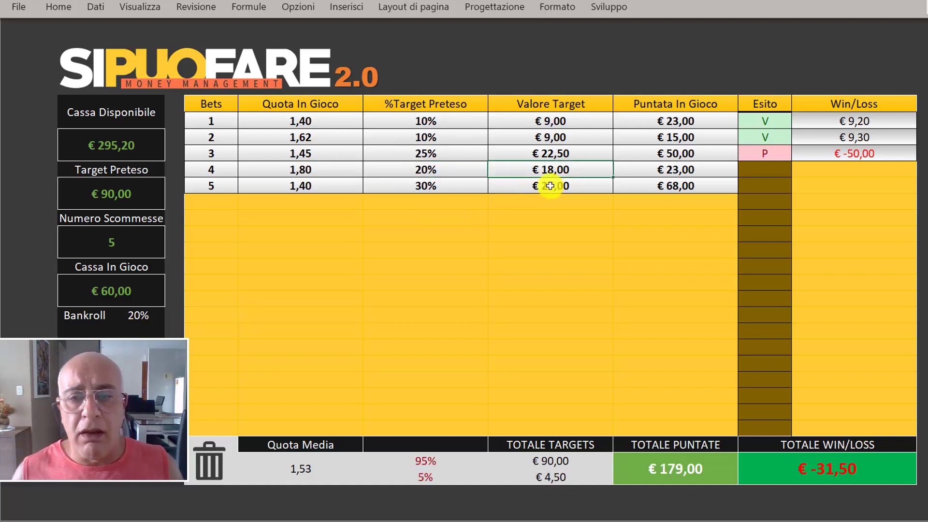
- Give bet 5 odds 1,80 and a 20% target, then record bet 4 as won
{"action": "left_click", "coordinate": [298, 186]}
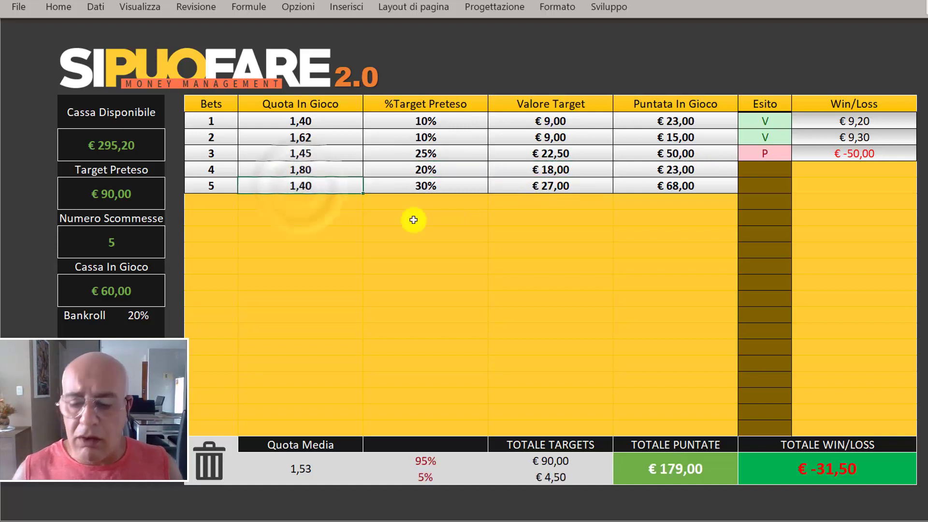
{"action": "type", "text": "1,8"}
{"action": "key", "text": "Tab"}
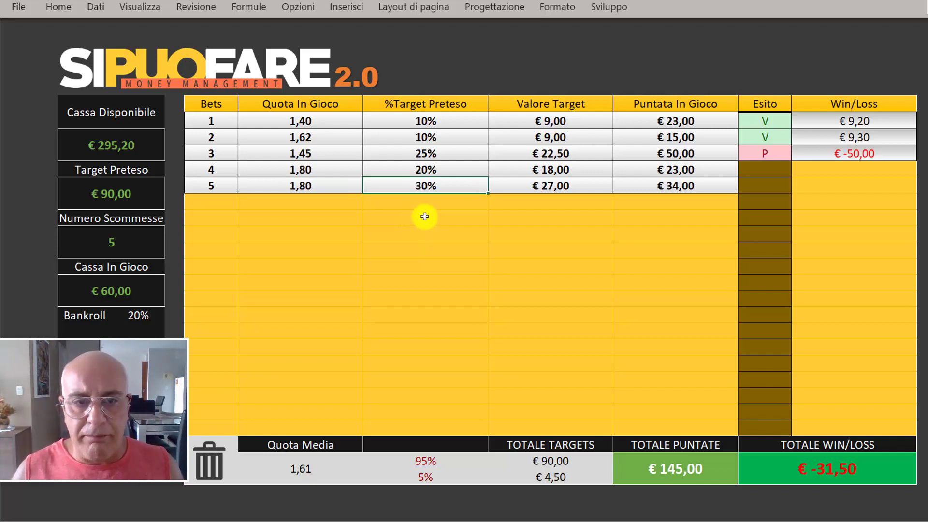
{"action": "type", "text": "2"}
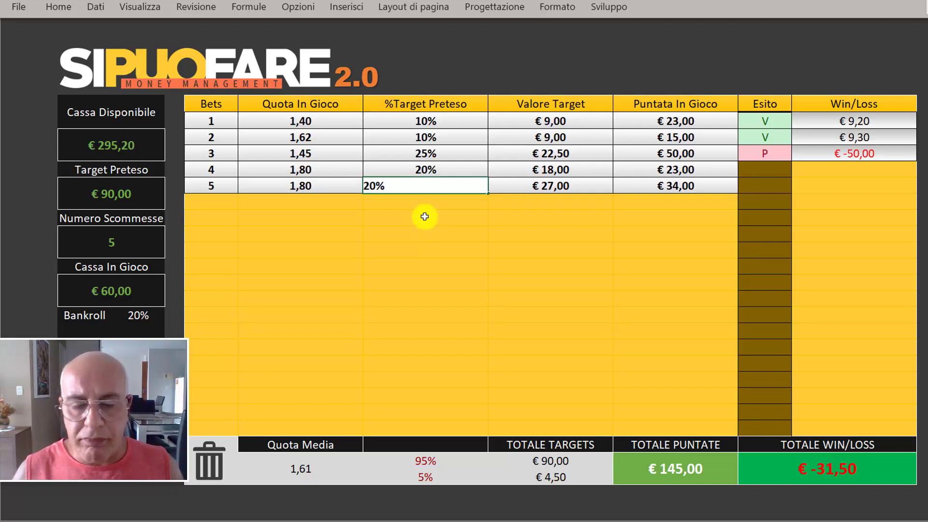
{"action": "key", "text": "Tab"}
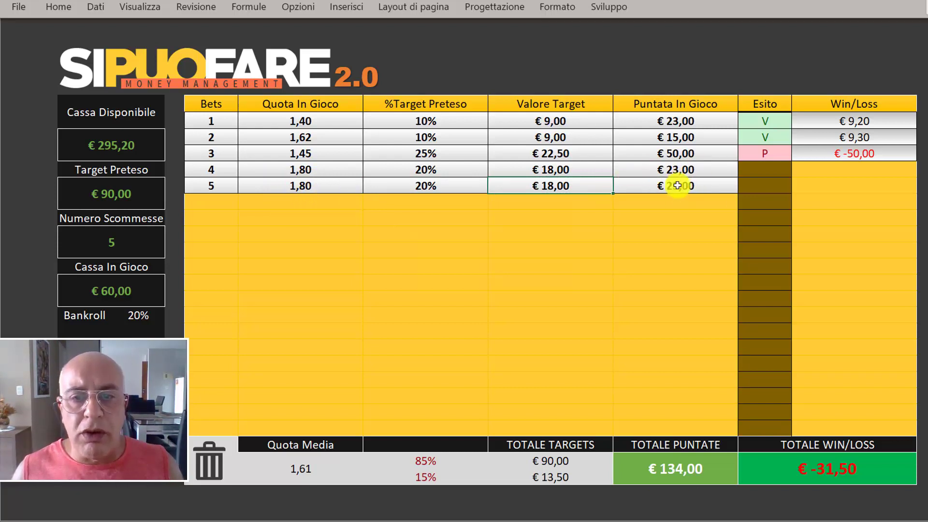
{"action": "left_click", "coordinate": [746, 170]}
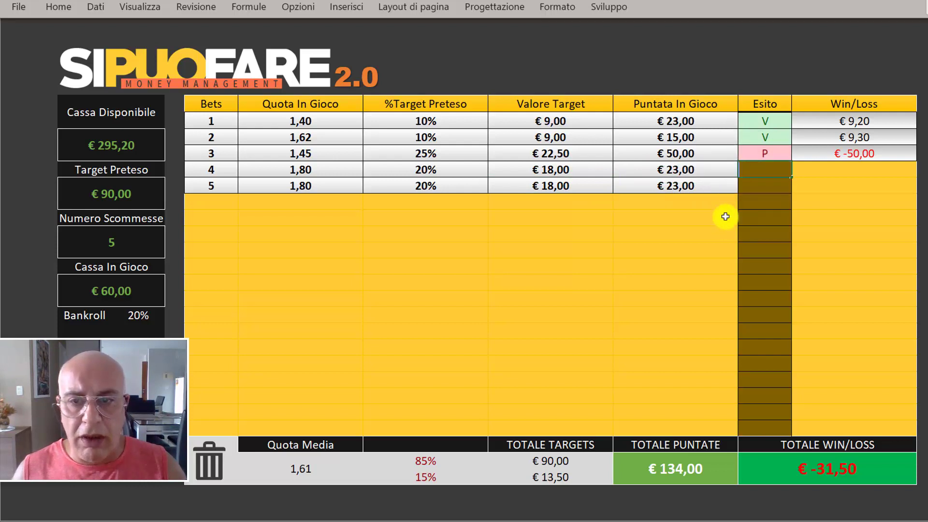
{"action": "type", "text": "V"}
{"action": "key", "text": "Return"}
- Mark bet 5 as won (V) and review the win/loss total, € 90,00 target and 85%/15% shares
{"action": "type", "text": "V"}
{"action": "left_click", "coordinate": [642, 240]}
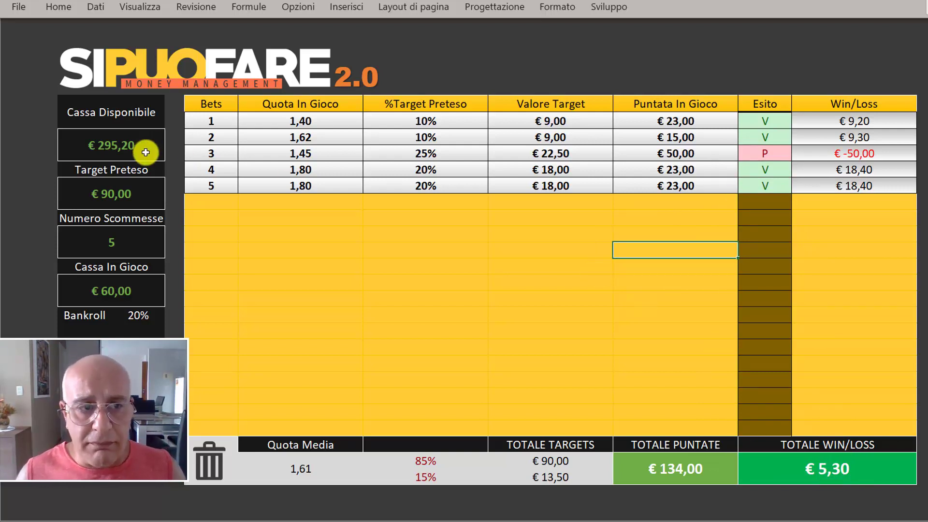
{"action": "left_click", "coordinate": [812, 479]}
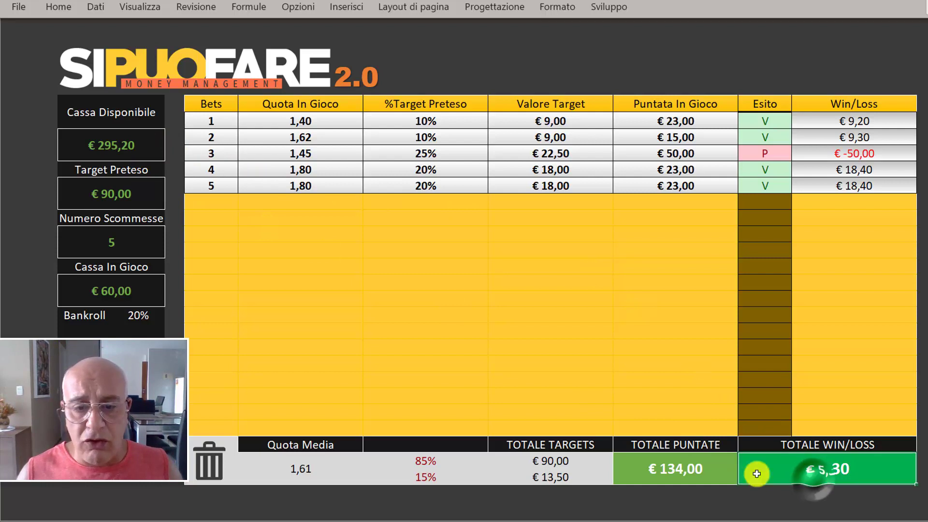
{"action": "left_click", "coordinate": [559, 463]}
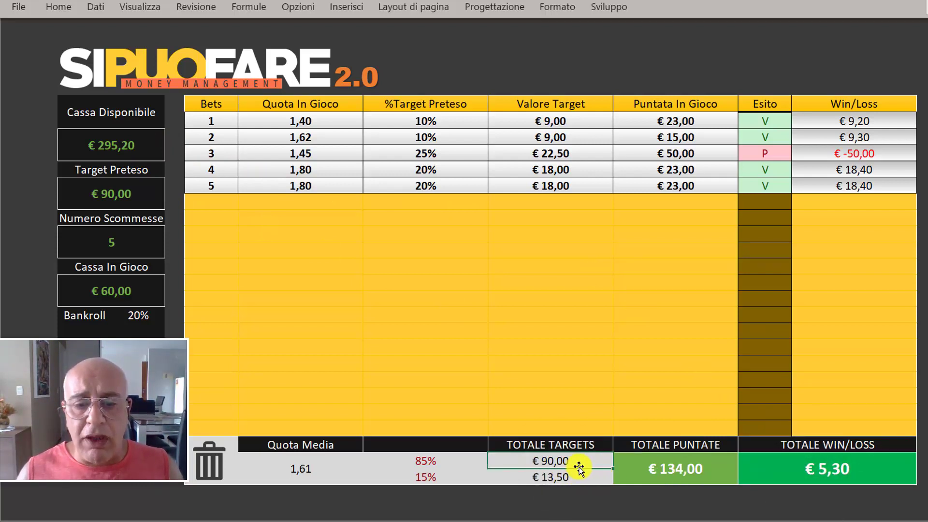
{"action": "left_click", "coordinate": [552, 480]}
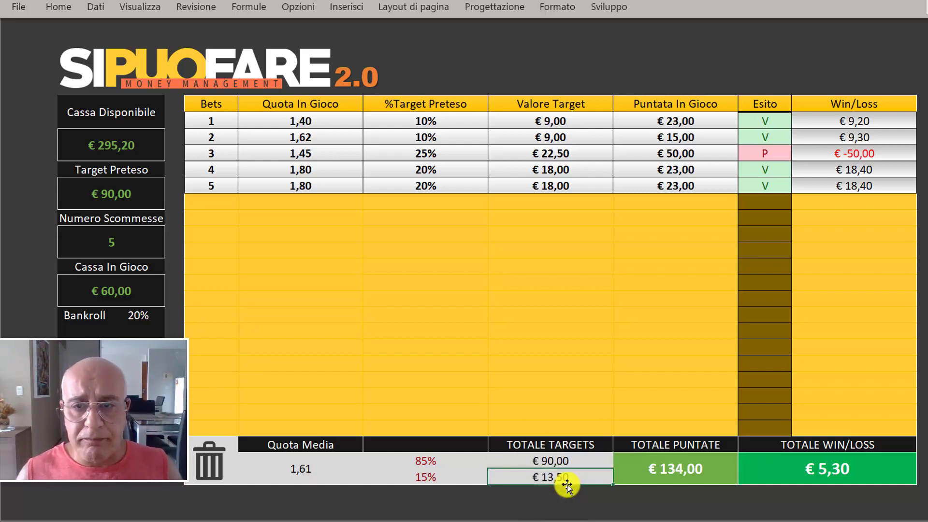
{"action": "left_click", "coordinate": [439, 474]}
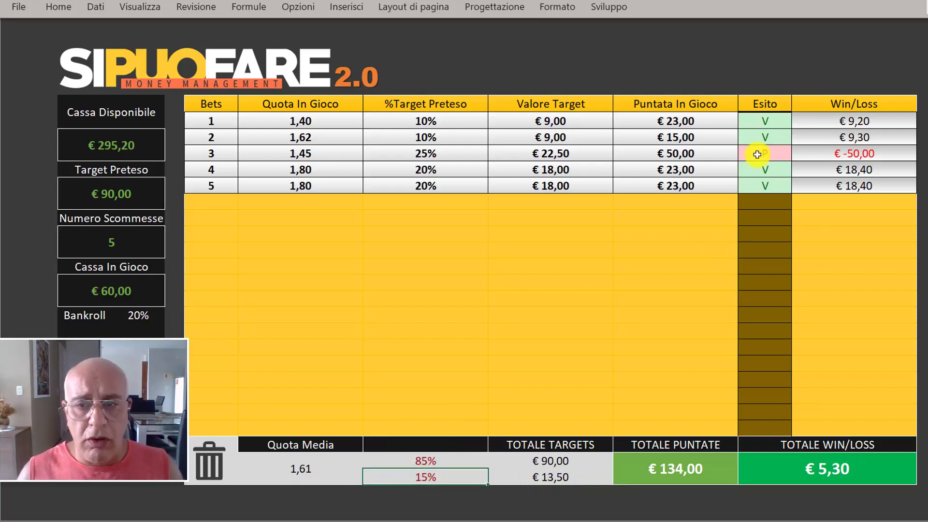
{"action": "left_click", "coordinate": [785, 155]}
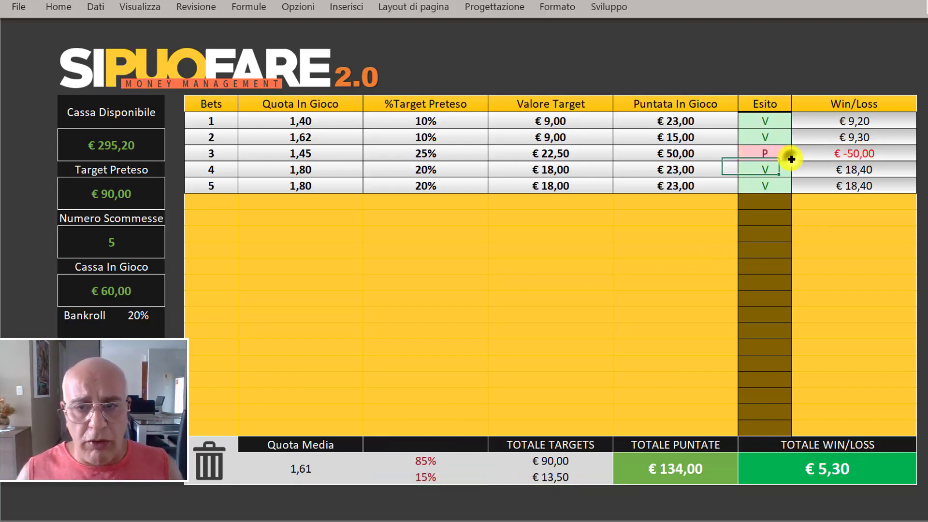
{"action": "left_click", "coordinate": [425, 464]}
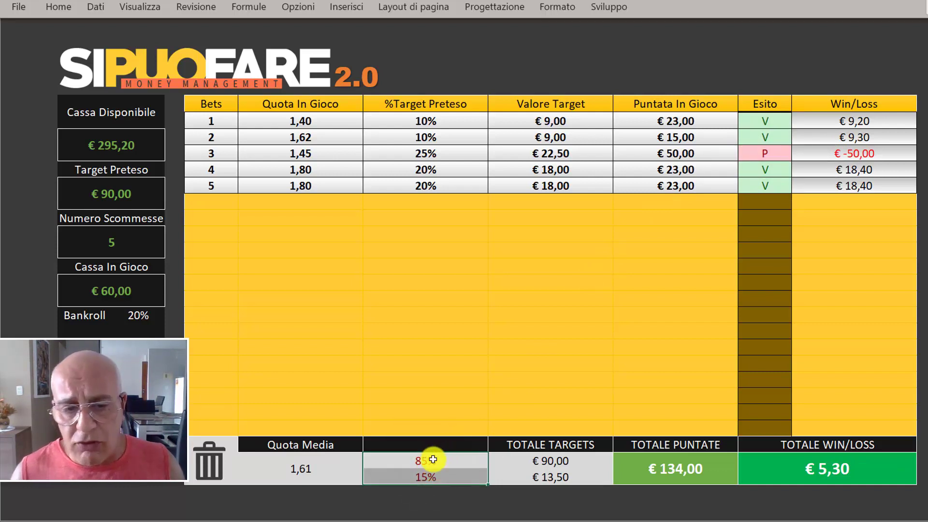
{"action": "left_click", "coordinate": [434, 465]}
{"action": "left_click", "coordinate": [441, 458]}
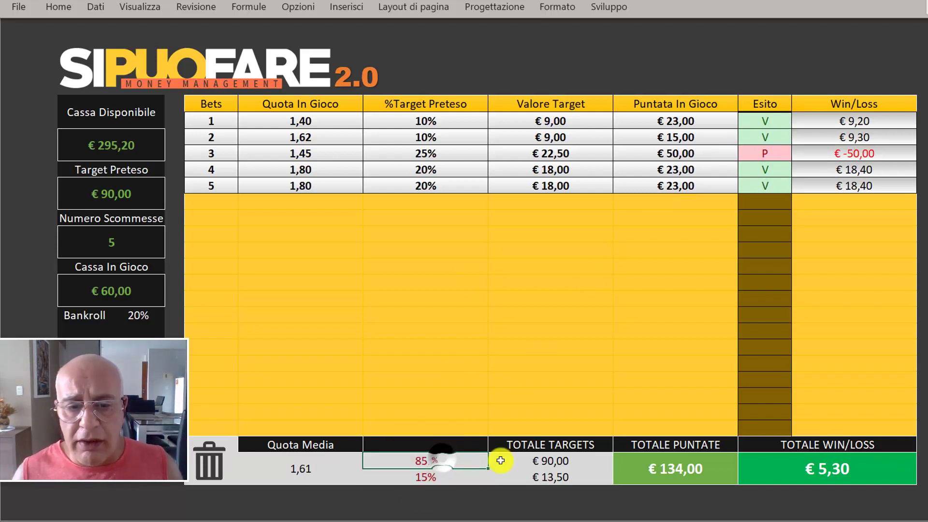
{"action": "left_click", "coordinate": [828, 473]}
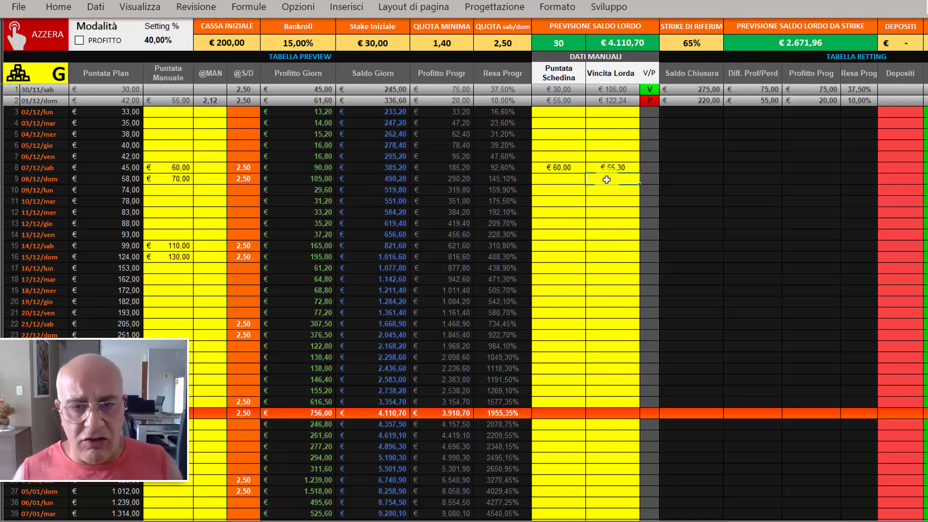
- Mark the 07/12 planner row as won and check its € 65,30 gross win
{"action": "left_click", "coordinate": [646, 166]}
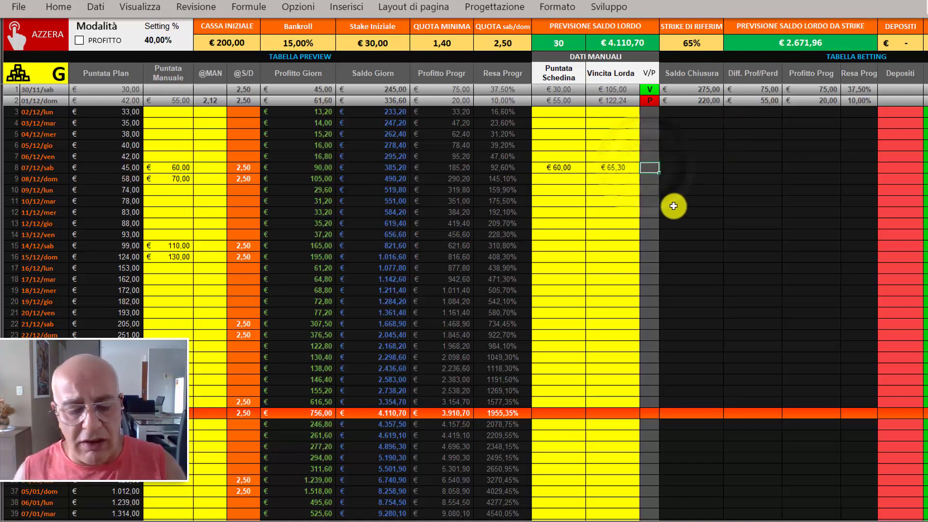
{"action": "type", "text": "V"}
{"action": "left_click", "coordinate": [603, 280]}
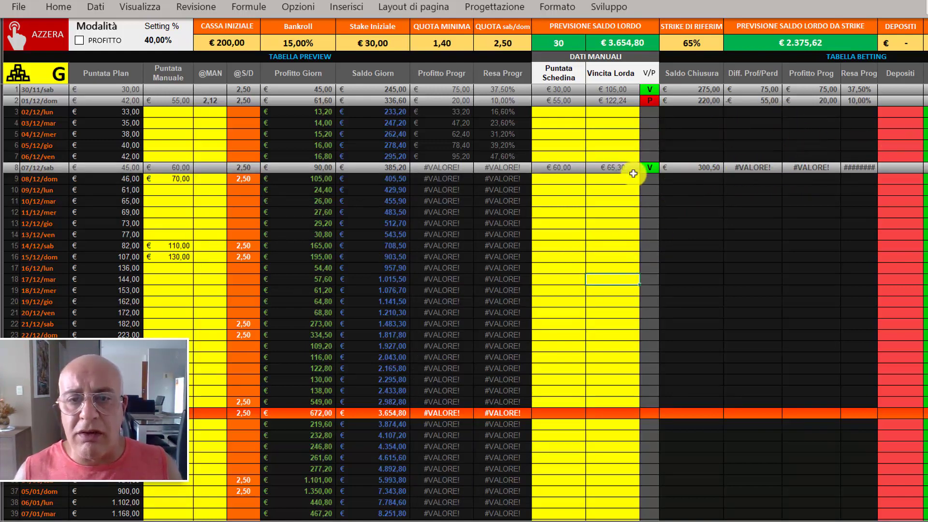
{"action": "left_click", "coordinate": [615, 166]}
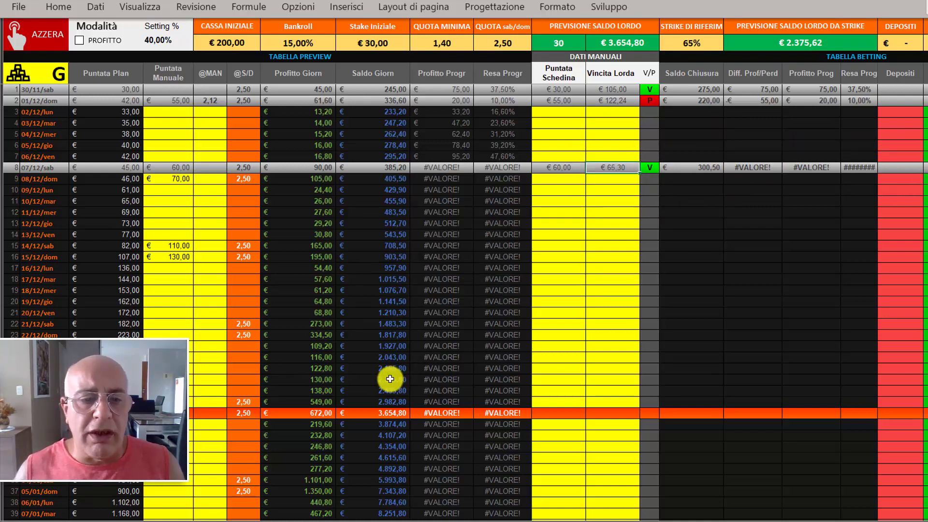
{"action": "left_click", "coordinate": [646, 168]}
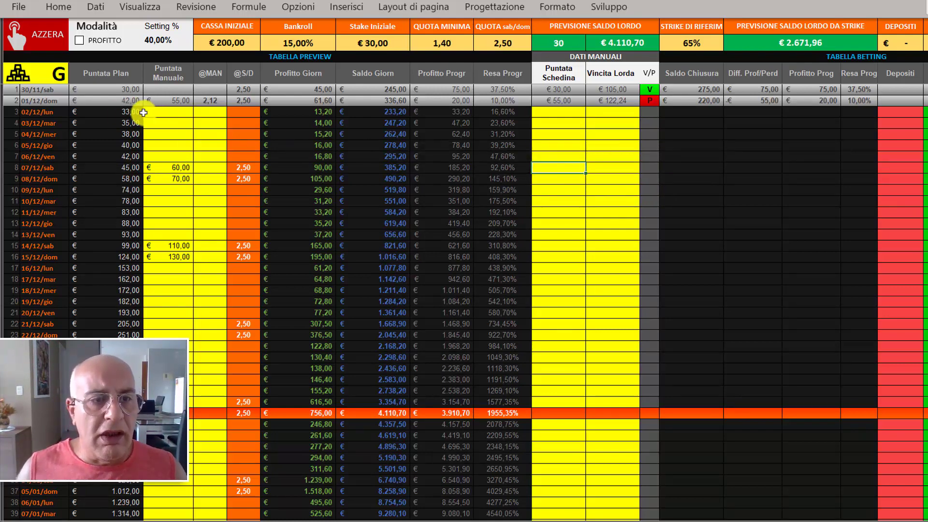
- Mark the 02/12 bet V (won) with 33 stake and 35,80 gross win, then check its progressive return
{"action": "left_click", "coordinate": [565, 114]}
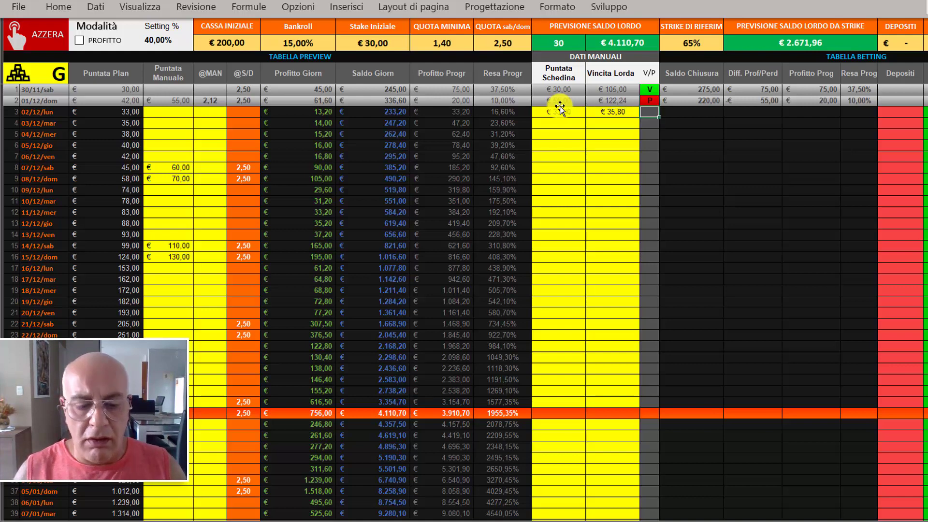
{"action": "left_click", "coordinate": [648, 112]}
{"action": "type", "text": "V"}
{"action": "key", "text": "Return"}
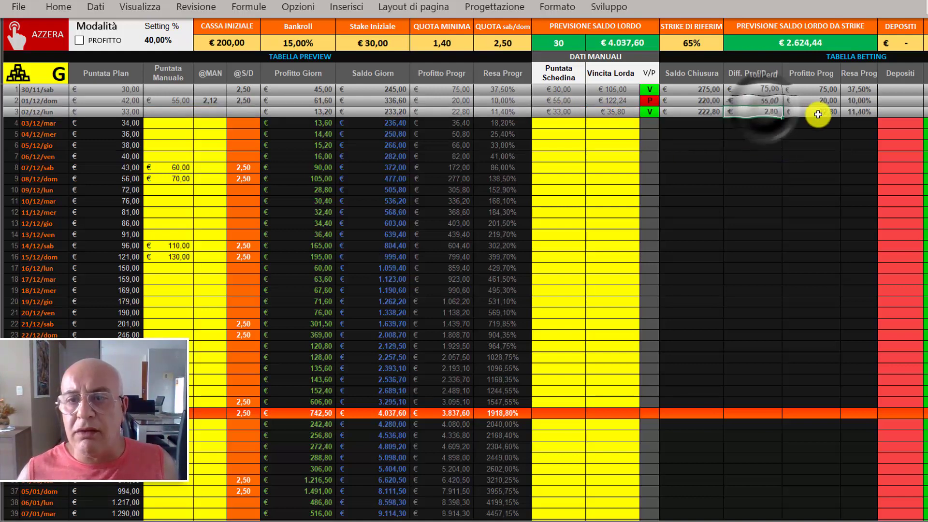
{"action": "left_click", "coordinate": [857, 112]}
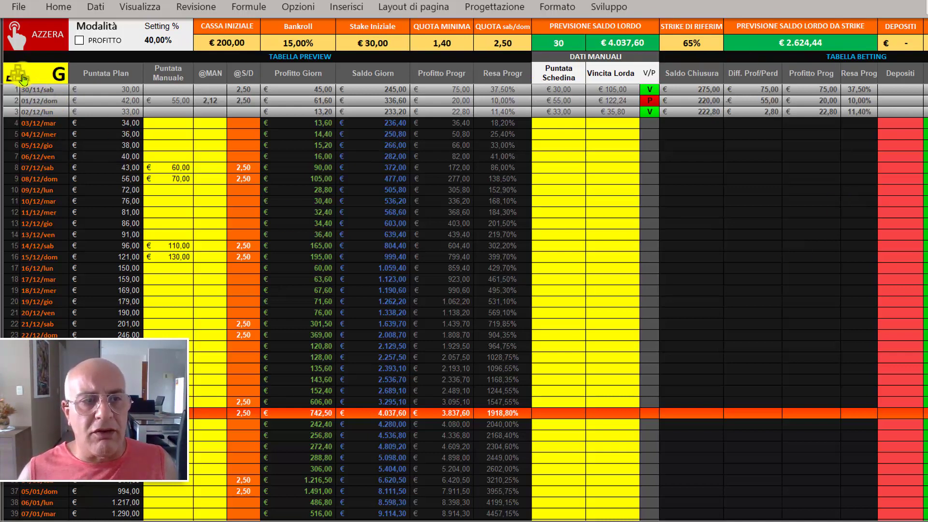
{"action": "left_click", "coordinate": [19, 74]}
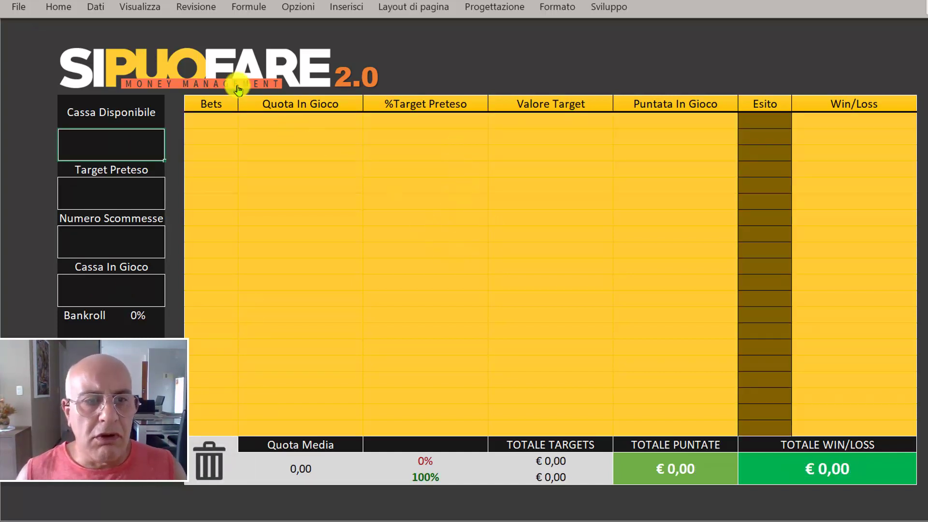
{"action": "left_click", "coordinate": [140, 482]}
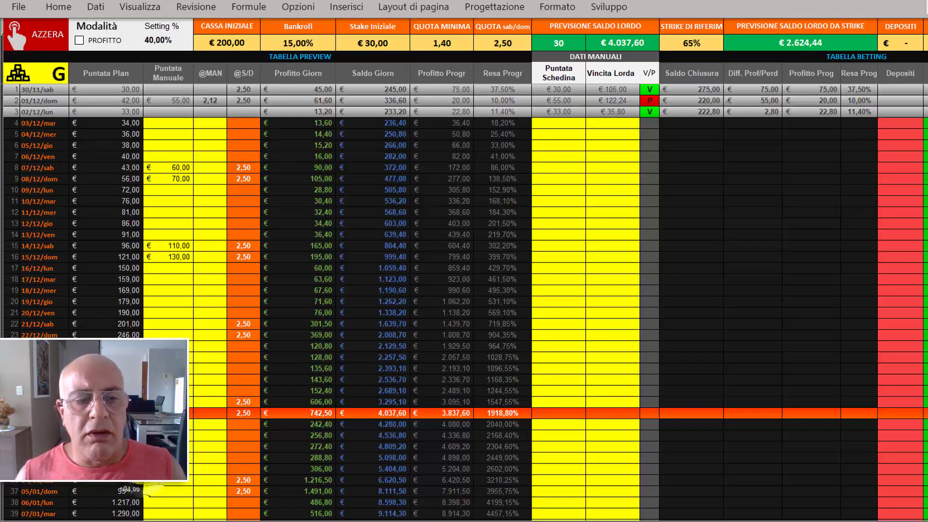